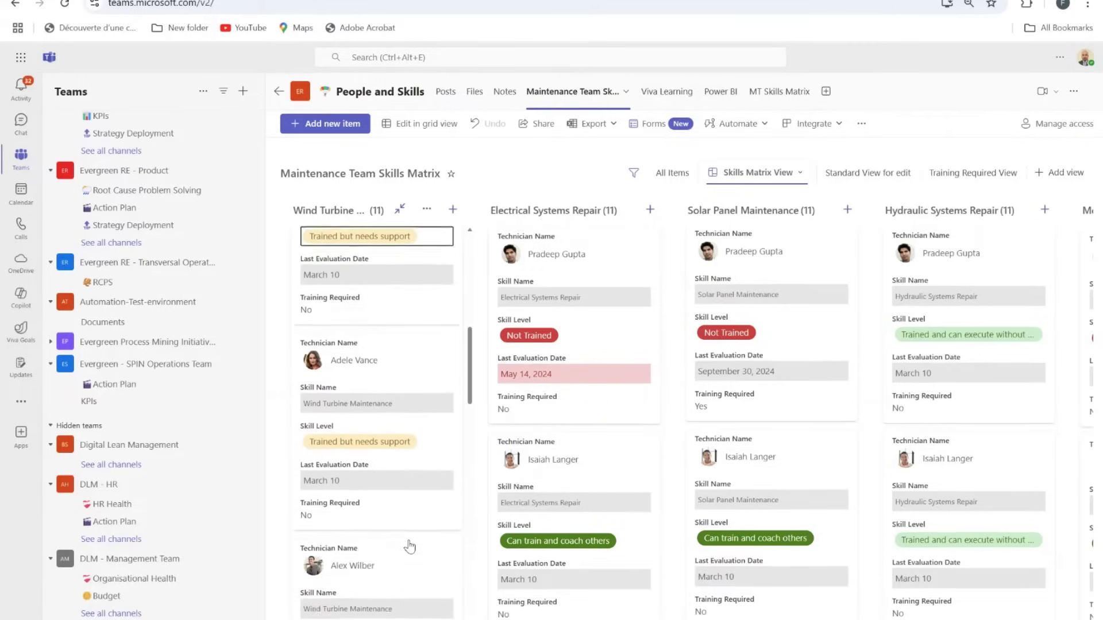
- Examine the MT Skills Matrix report's rating tooltip and its information pop-up, then close the pop-up
scroll(724, 561, right, 5)
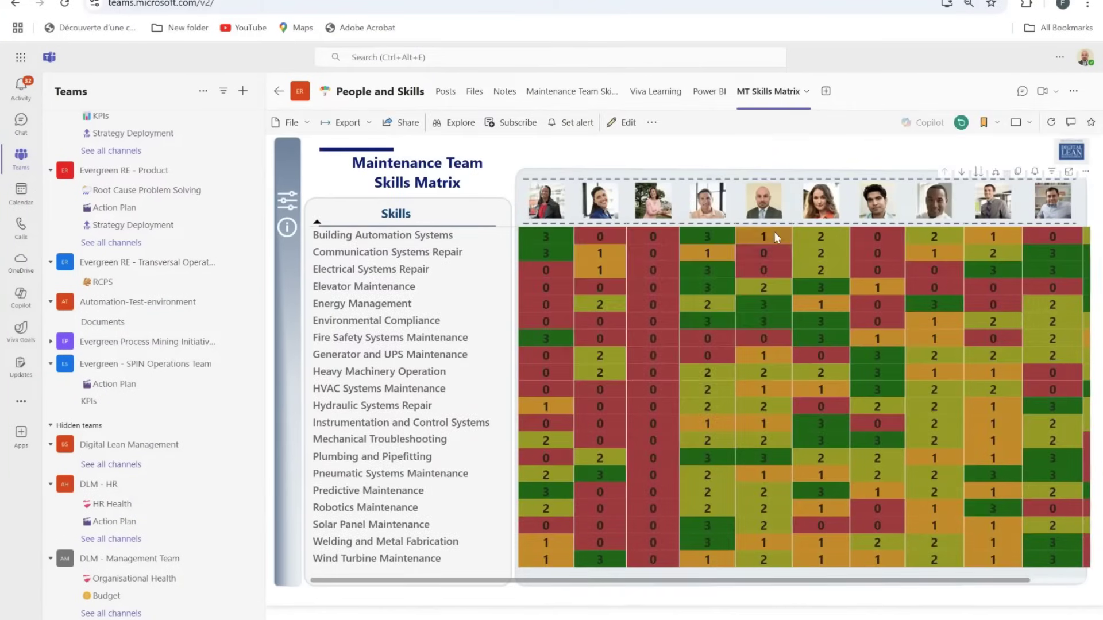
mouse_move(768, 460)
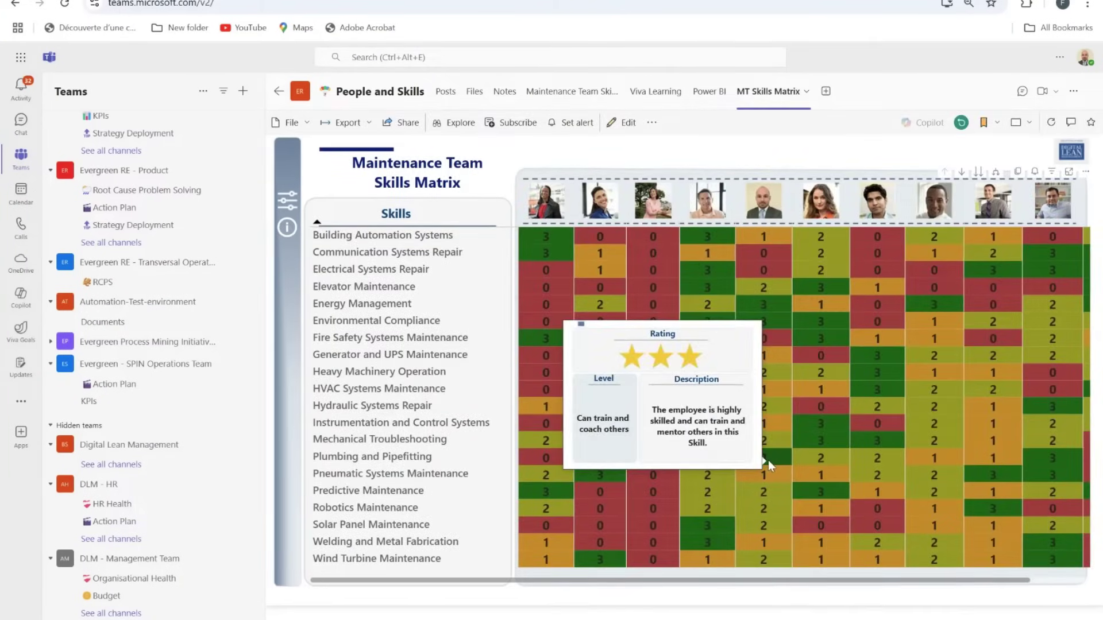
click(287, 228)
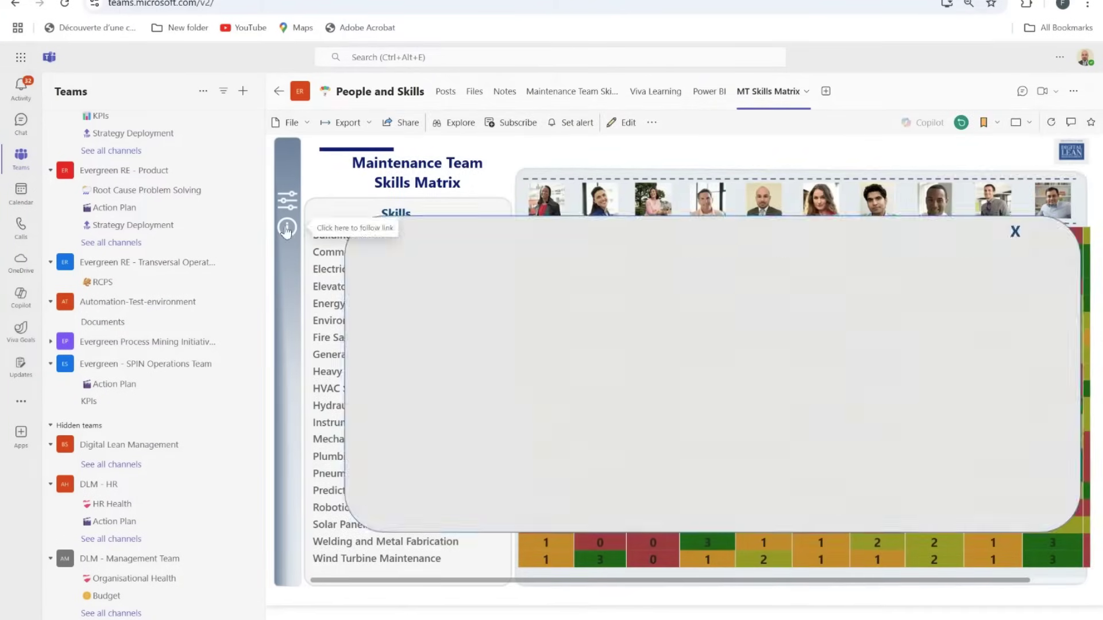
click(1015, 231)
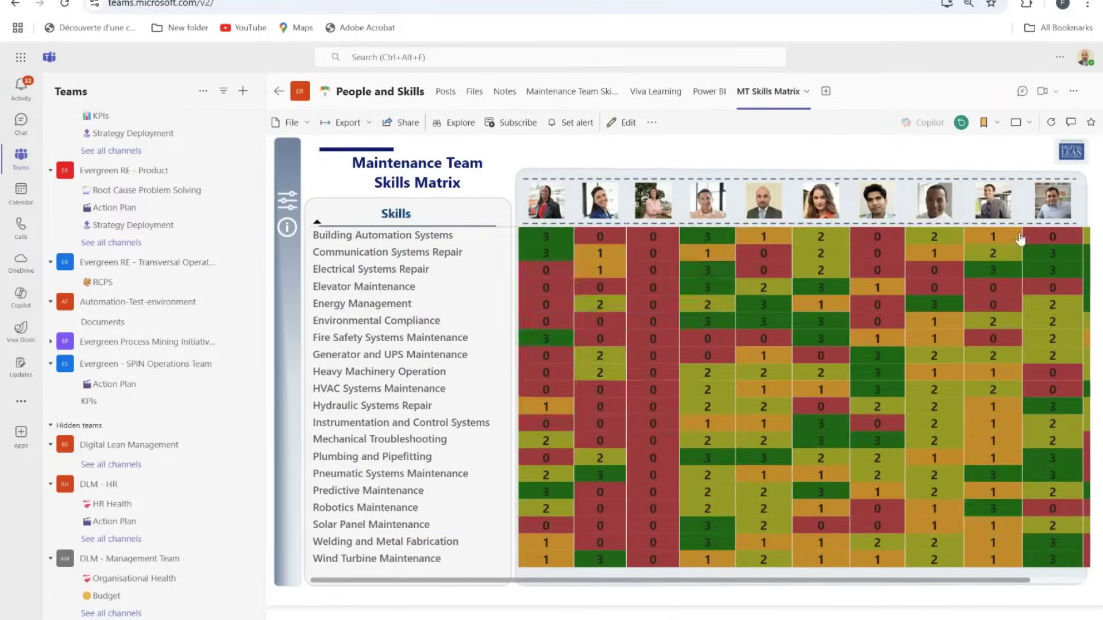
- Filter the skills matrix to Elevator Maintenance, Electrical Systems Repair, Energy Management, Environmental Compliance and Fire Safety Systems Maintenance, and close the filter pane
click(285, 204)
click(437, 308)
click(294, 383)
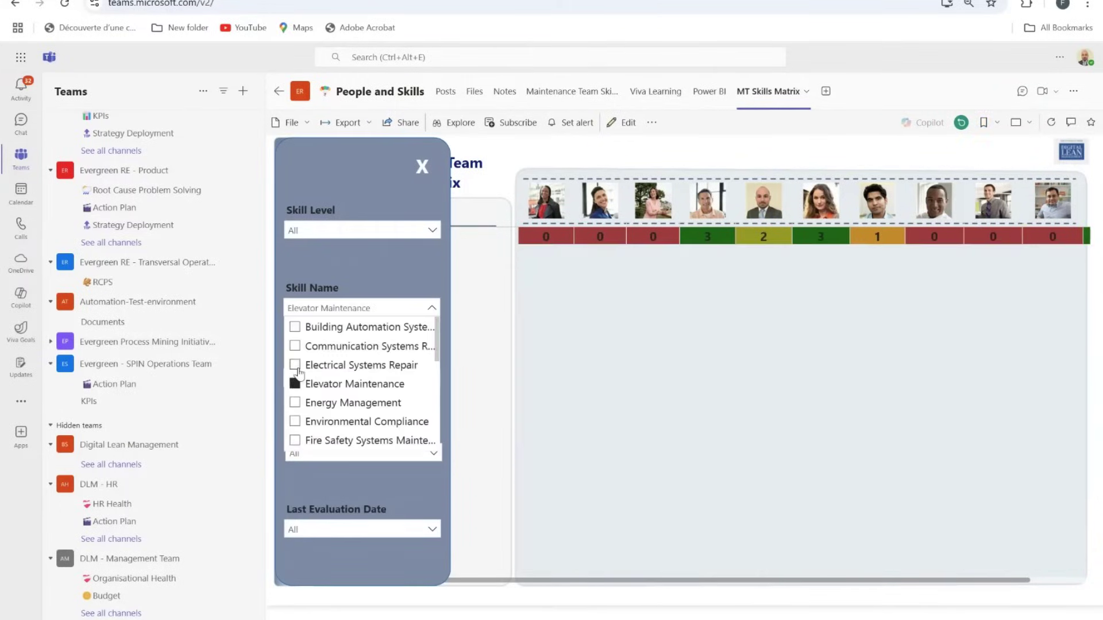
click(294, 364)
click(295, 403)
click(295, 421)
click(295, 440)
click(414, 342)
click(423, 168)
- Filter the skills matrix to Training Required False and reset the Skill Name filter to All
click(286, 203)
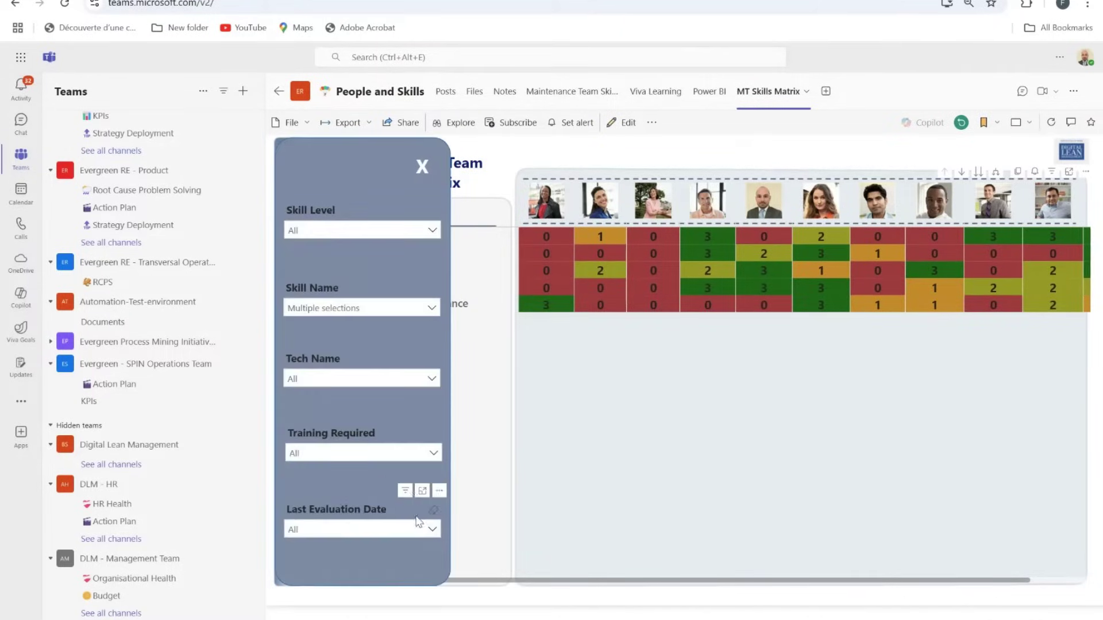
click(344, 308)
click(304, 453)
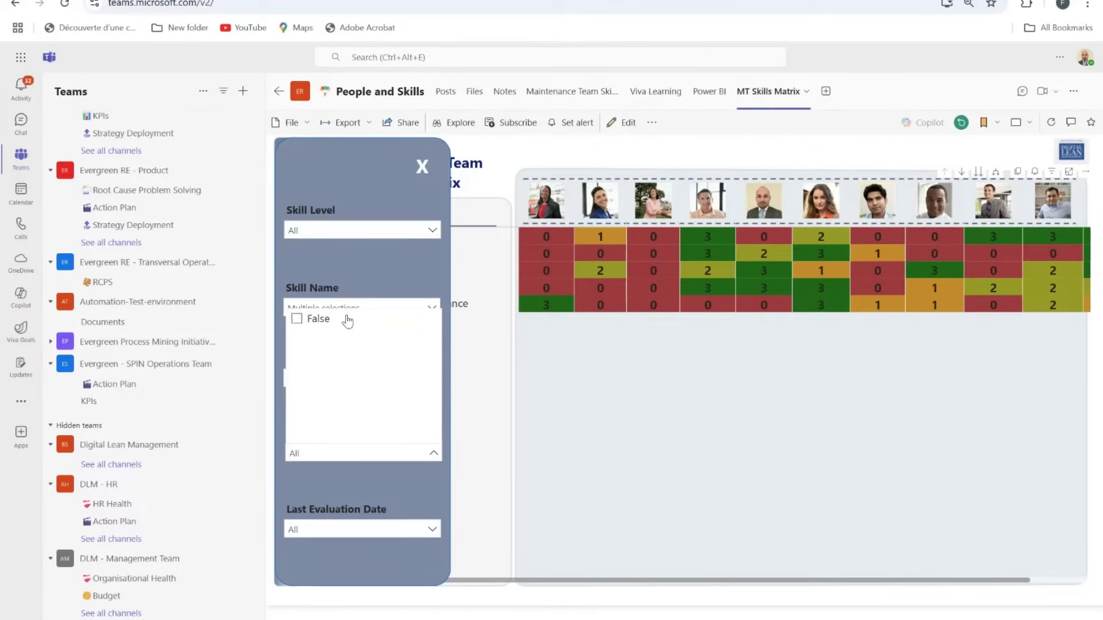
click(432, 308)
scroll(372, 382, down, 4)
scroll(376, 388, up, 4)
click(295, 327)
click(295, 328)
click(394, 309)
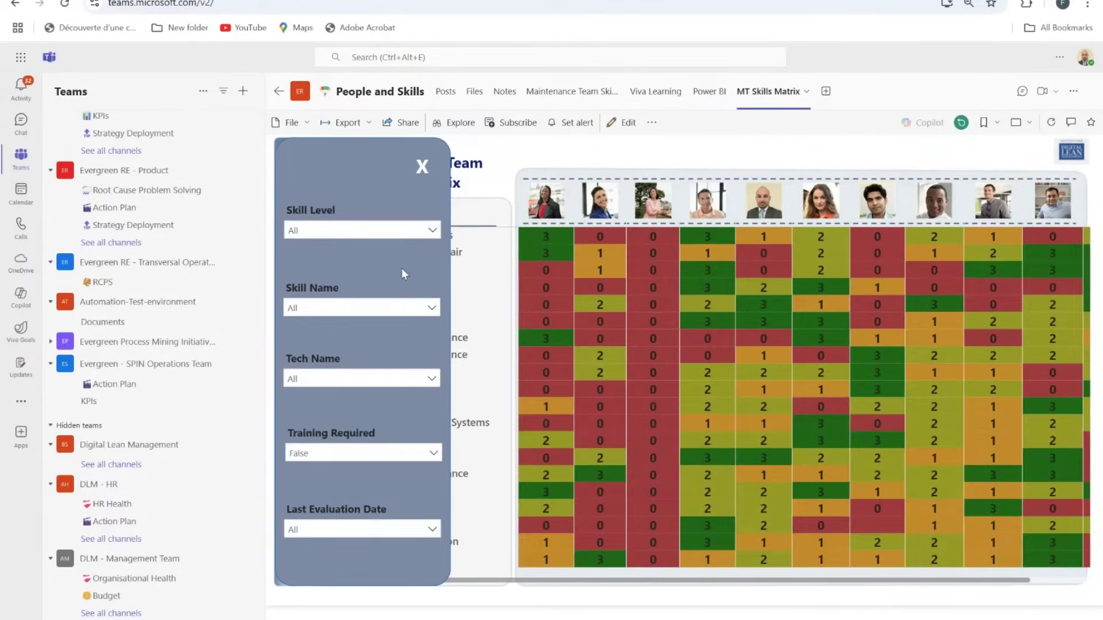
- Filter the skills matrix to the last evaluation date 01/11/2023 and close the filter pane
click(434, 530)
click(296, 472)
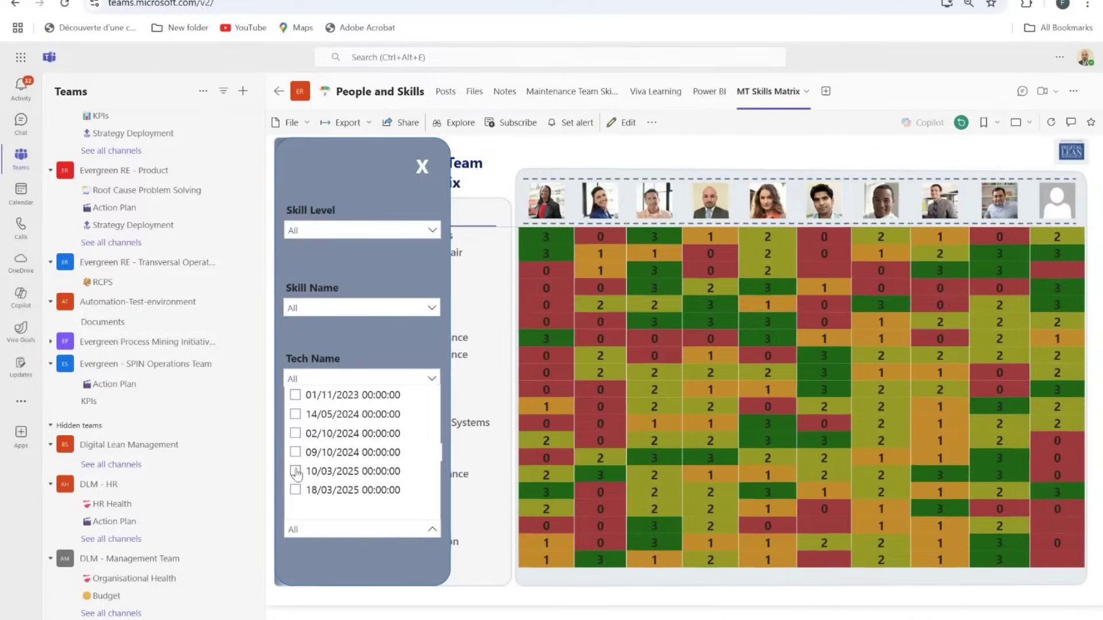
click(296, 395)
click(490, 367)
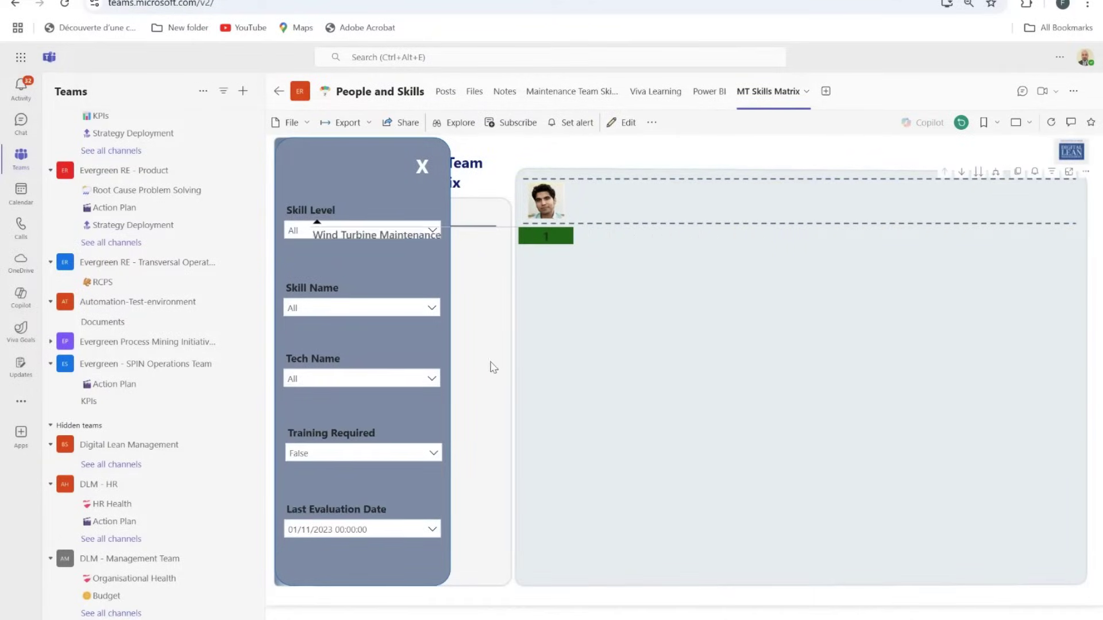
click(422, 166)
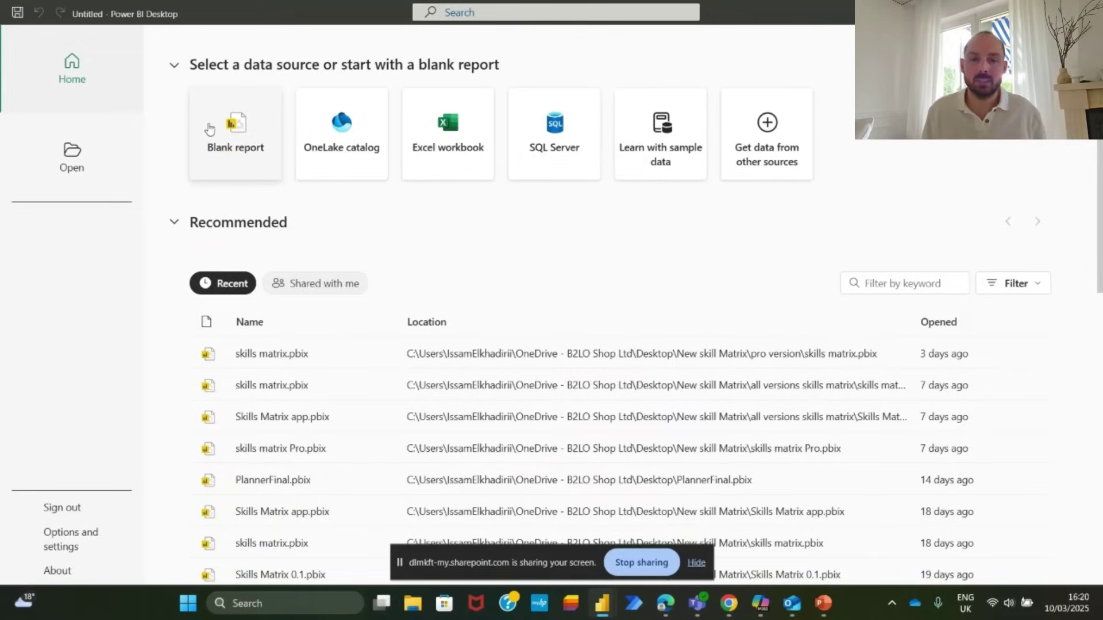
- Start a blank report in Power BI Desktop and choose SharePoint Online List as its data source
click(246, 159)
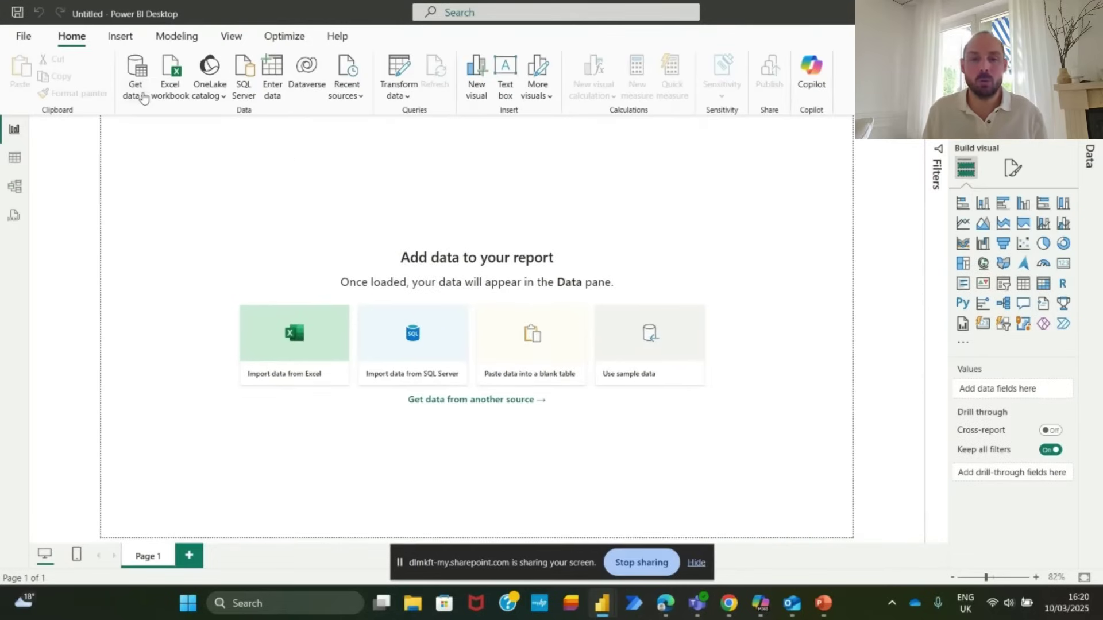
click(142, 94)
click(173, 405)
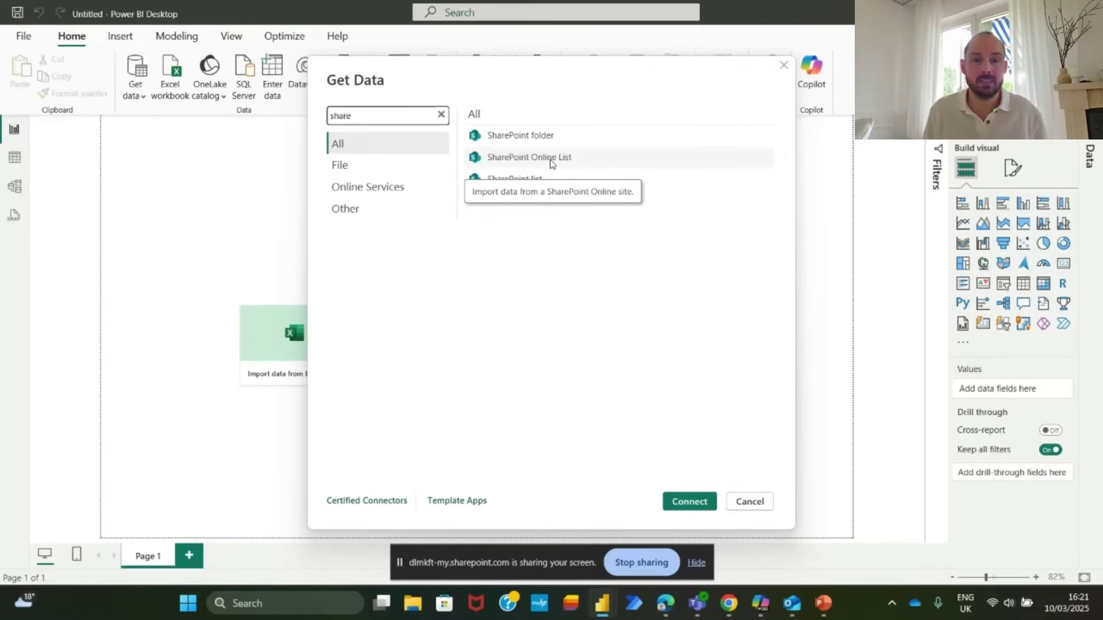
click(550, 163)
click(689, 501)
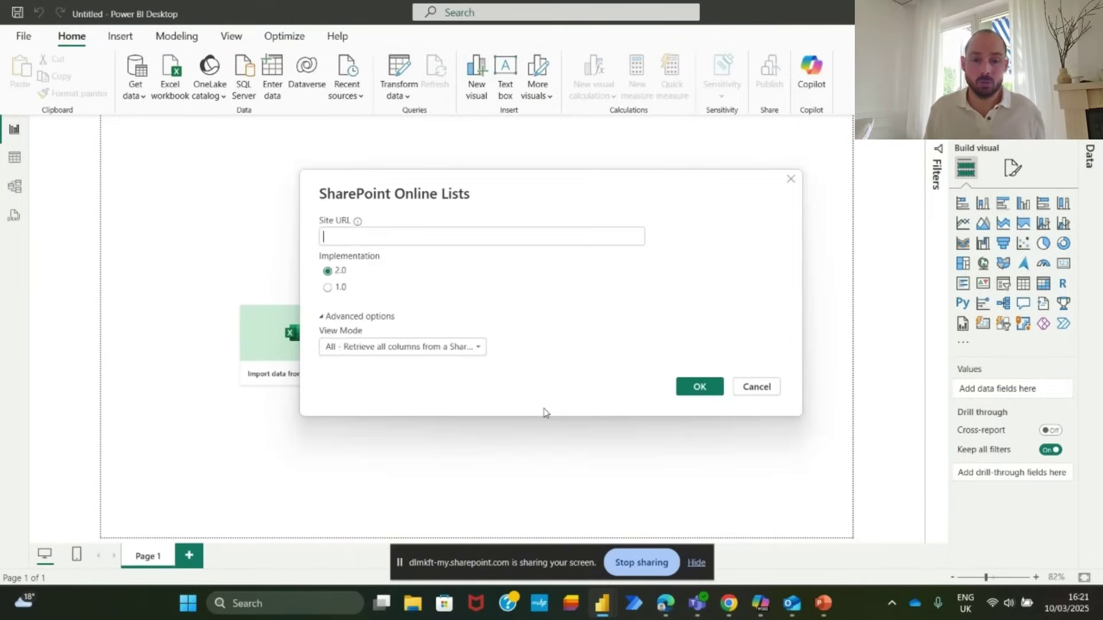
click(735, 602)
drag(416, 46, 114, 45)
key(ctrl+c)
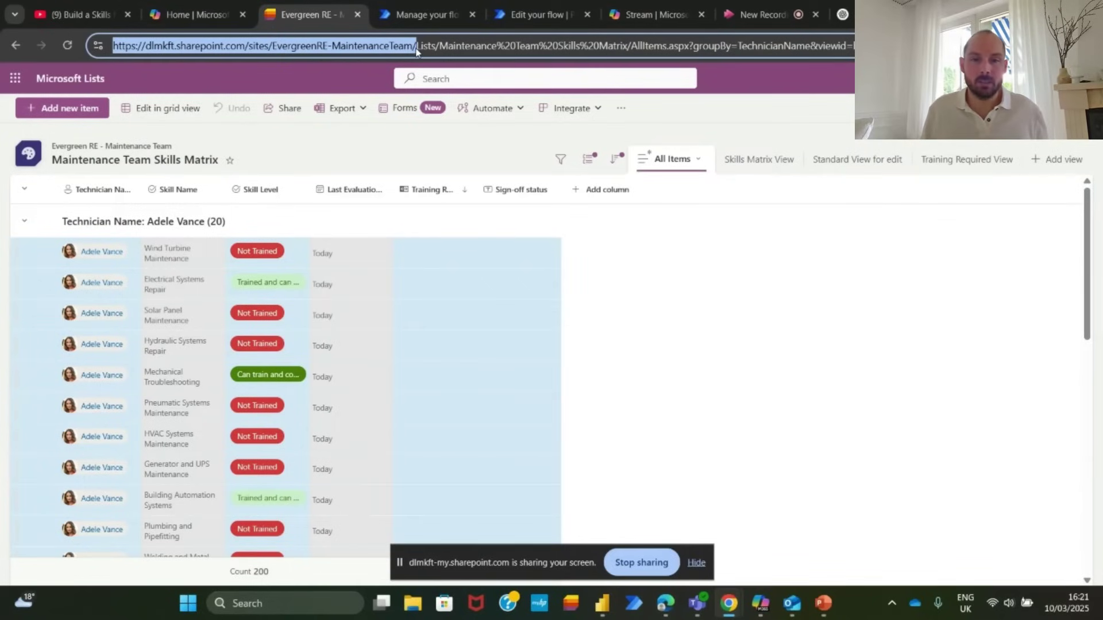
click(602, 603)
click(510, 478)
click(417, 237)
key(ctrl+v)
click(721, 390)
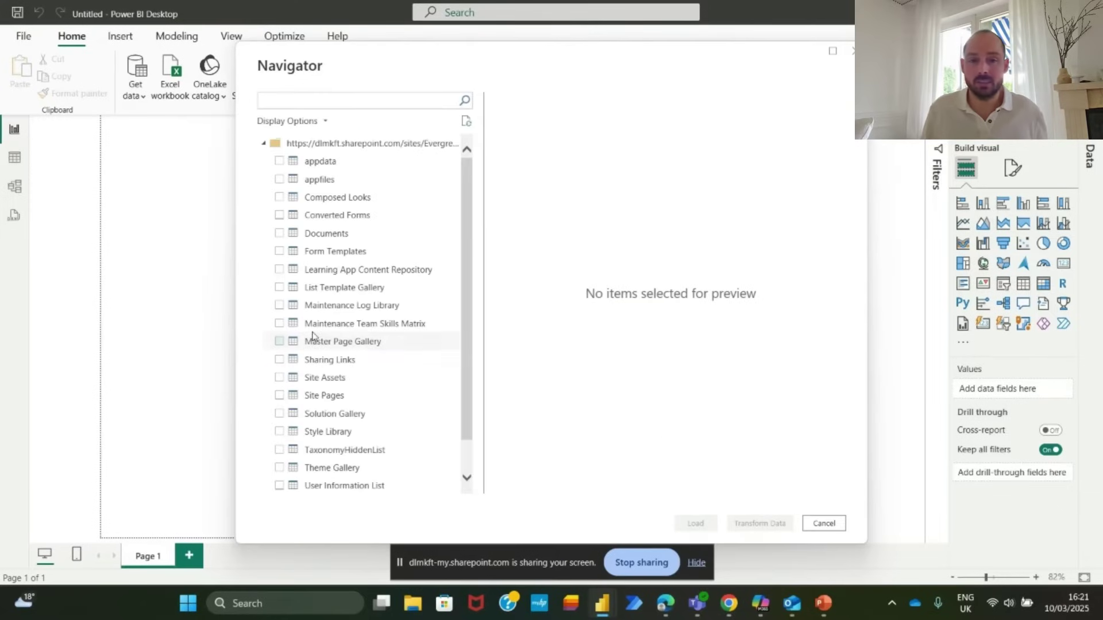
- Load the Maintenance Team Skills Matrix list from the SharePoint site into the report
scroll(350, 367, down, 1)
scroll(396, 145, up, 1)
click(279, 324)
click(695, 522)
- Examine the fields of the loaded Maintenance Team Skills Matrix table and review its columns in Table view
click(983, 183)
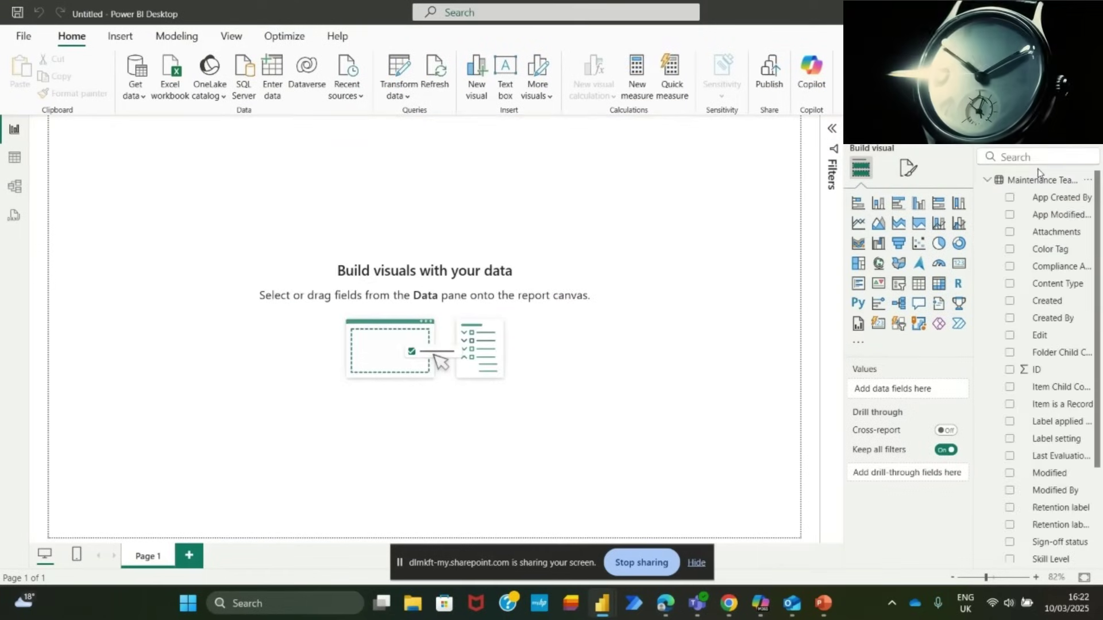
scroll(1050, 372, down, 3)
scroll(1049, 373, up, 3)
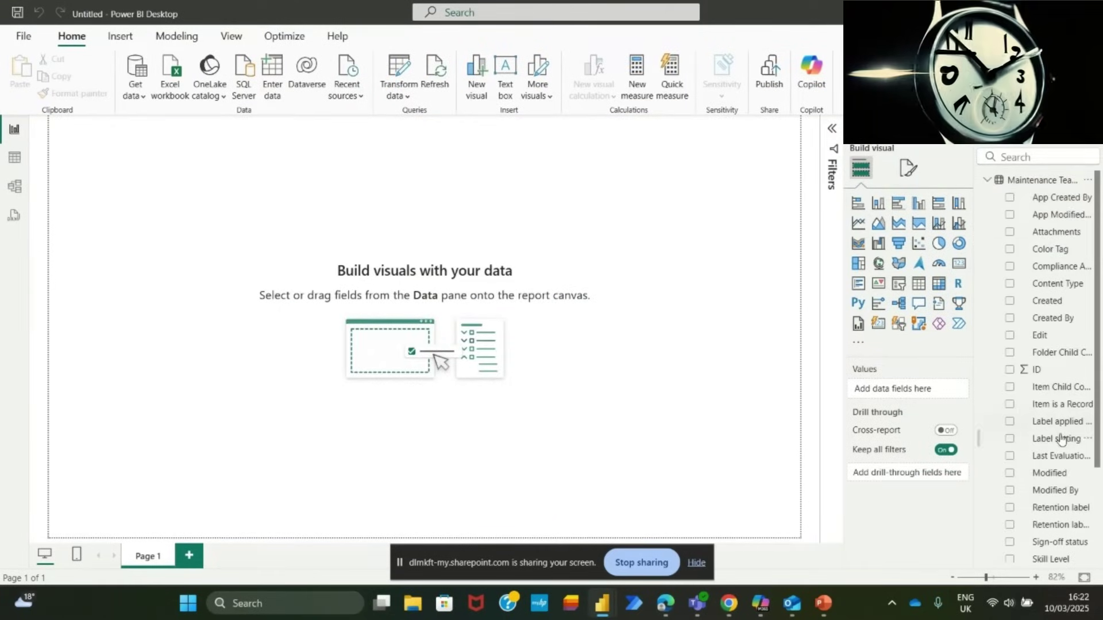
click(15, 157)
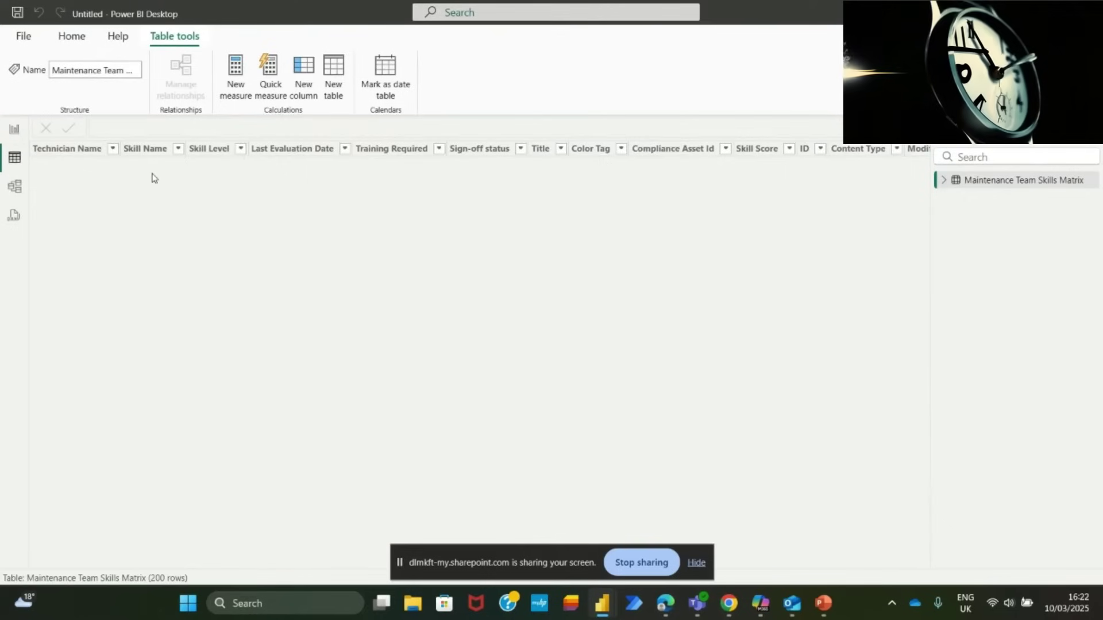
scroll(257, 335, right, 5)
scroll(257, 335, left, 5)
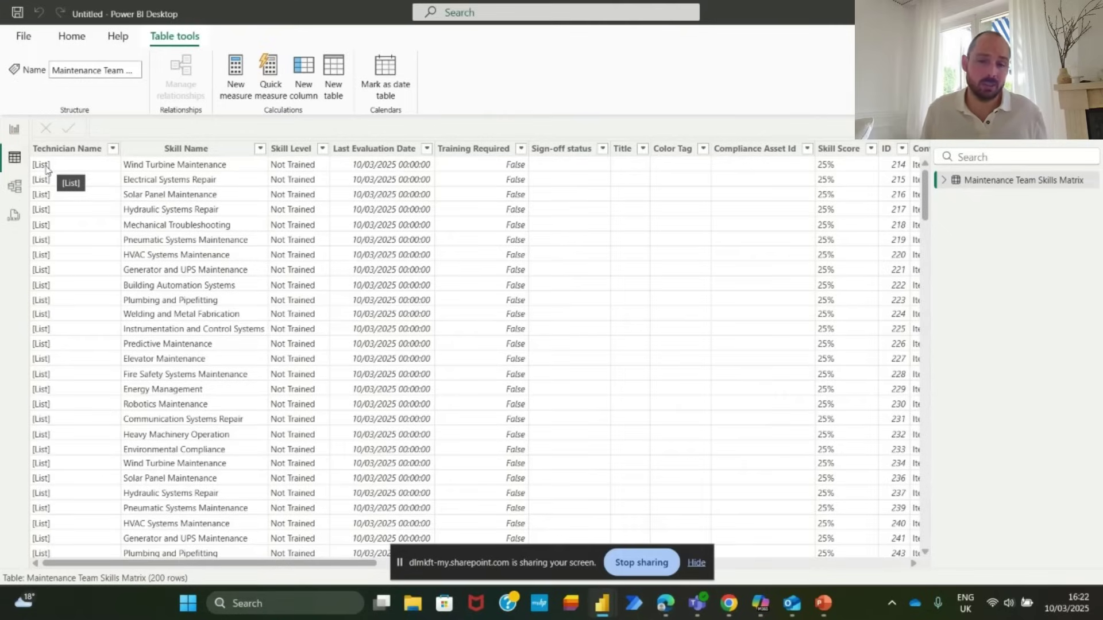
- Open the Maintenance Team Skills Matrix query for editing, inspect the record behind the first Technician Name list, and return to the Navigation step
right_click(1097, 181)
click(1001, 260)
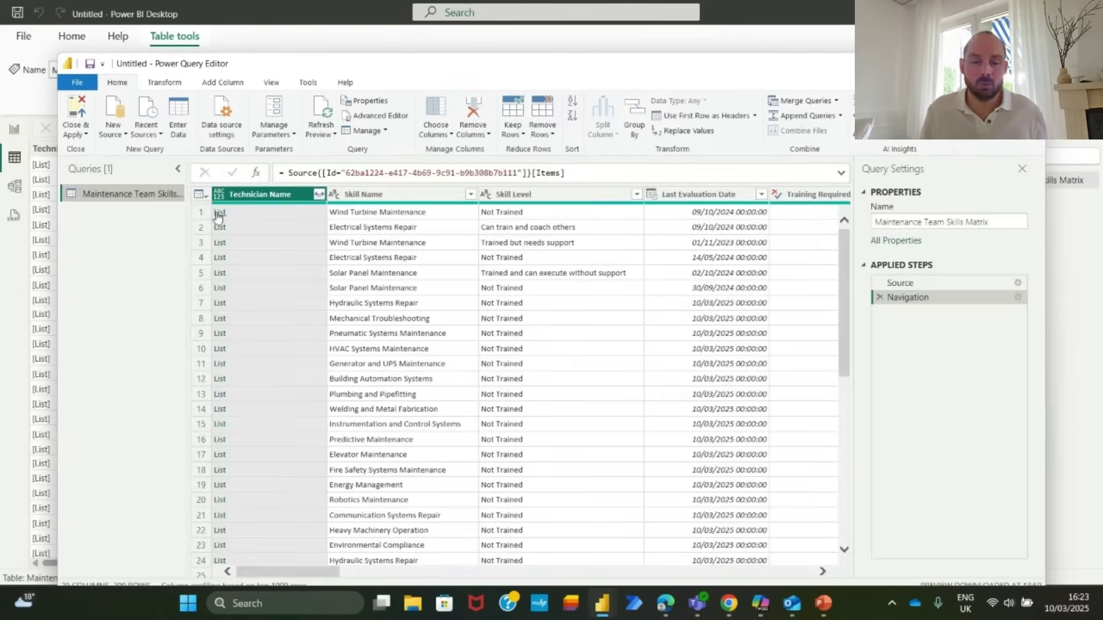
click(221, 217)
click(221, 208)
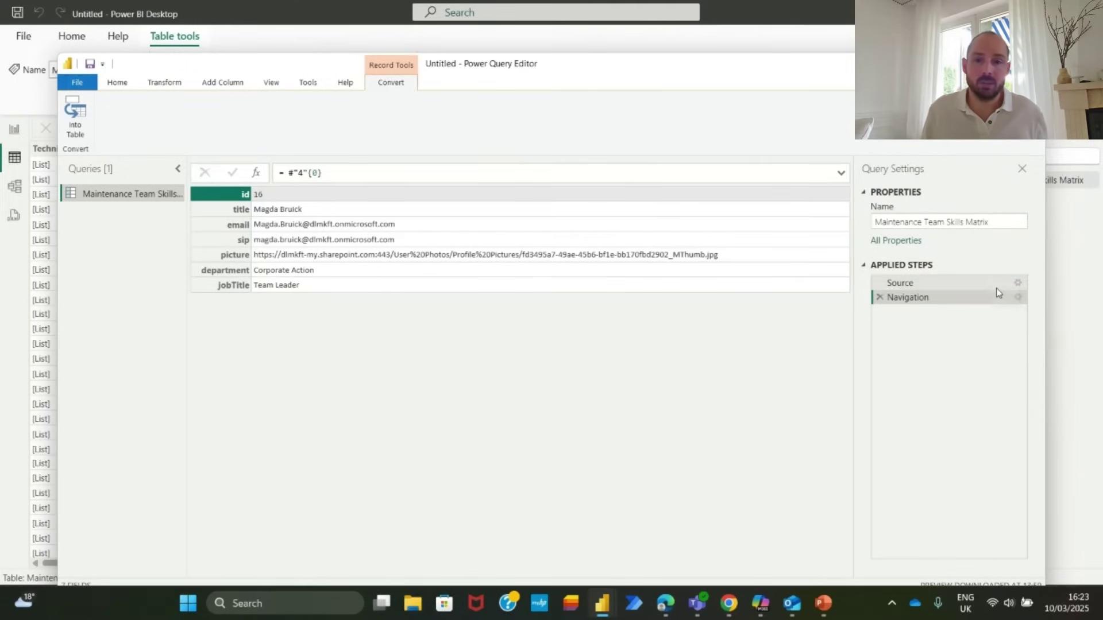
click(881, 297)
drag(437, 572, 709, 569)
click(741, 348)
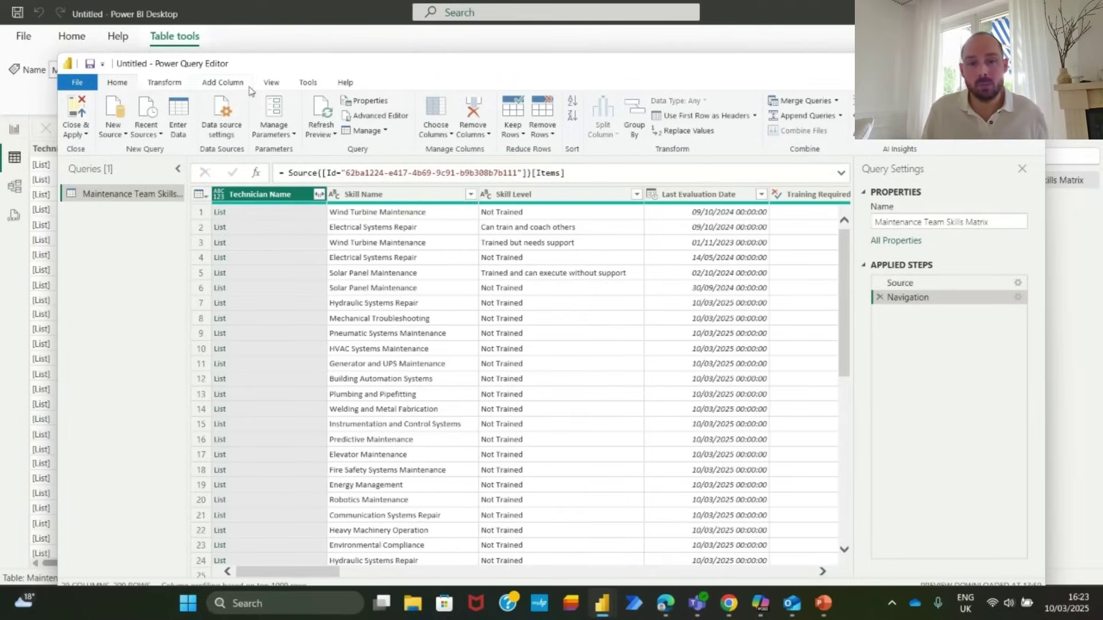
- Add a custom column named Tech Name with the formula Record.Field([Technician Name]{0},"title")
click(241, 84)
click(122, 120)
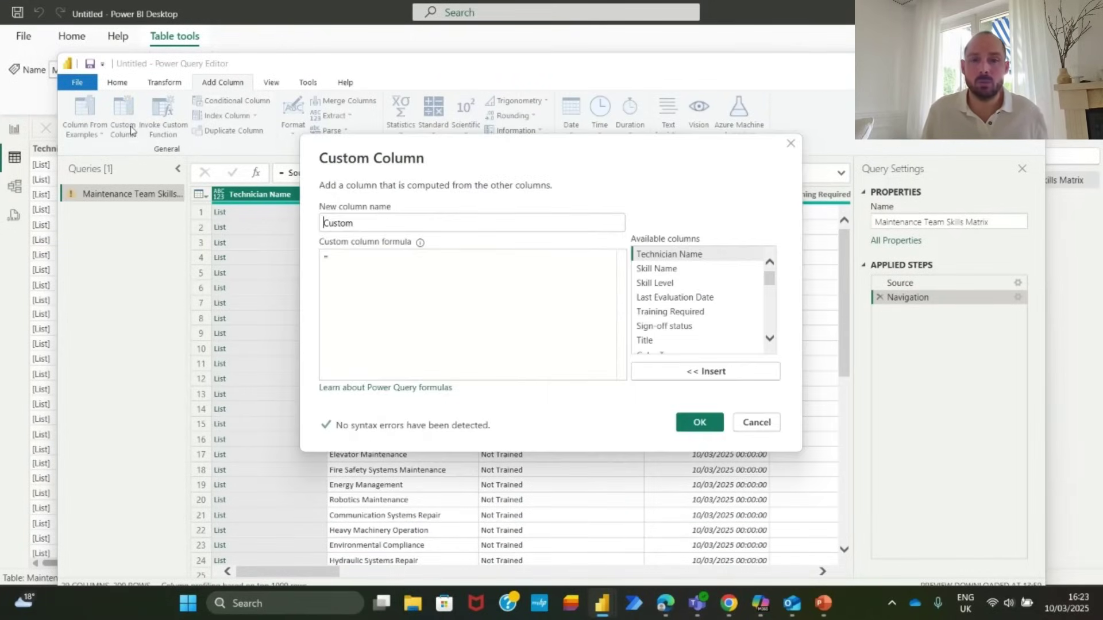
double_click(377, 222)
text(Tech Name)
click(358, 259)
text(Record.Field()
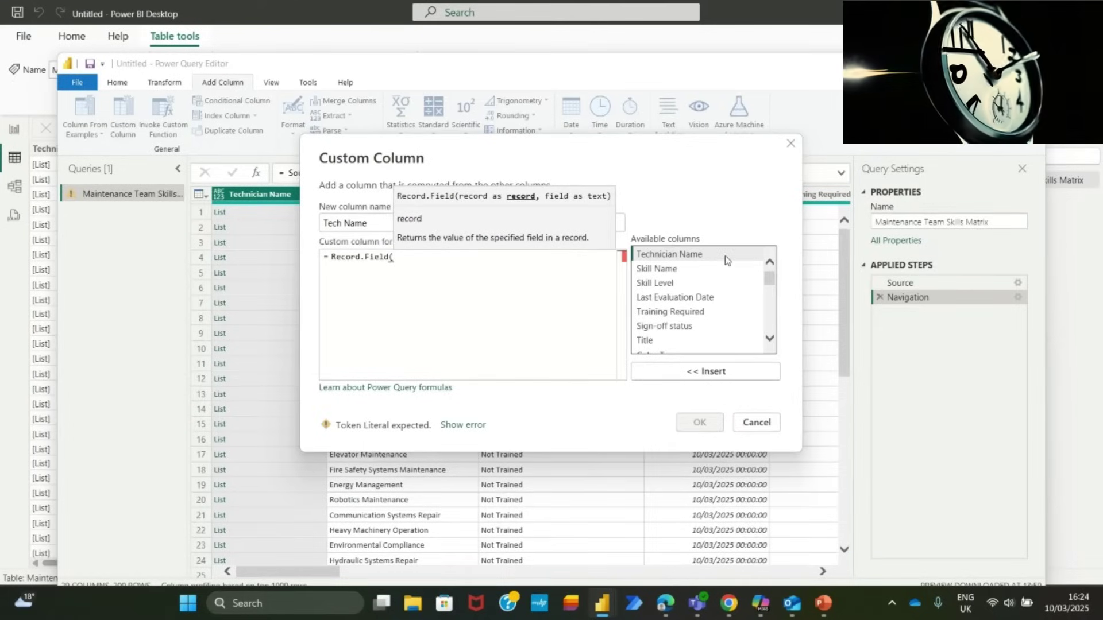
double_click(666, 255)
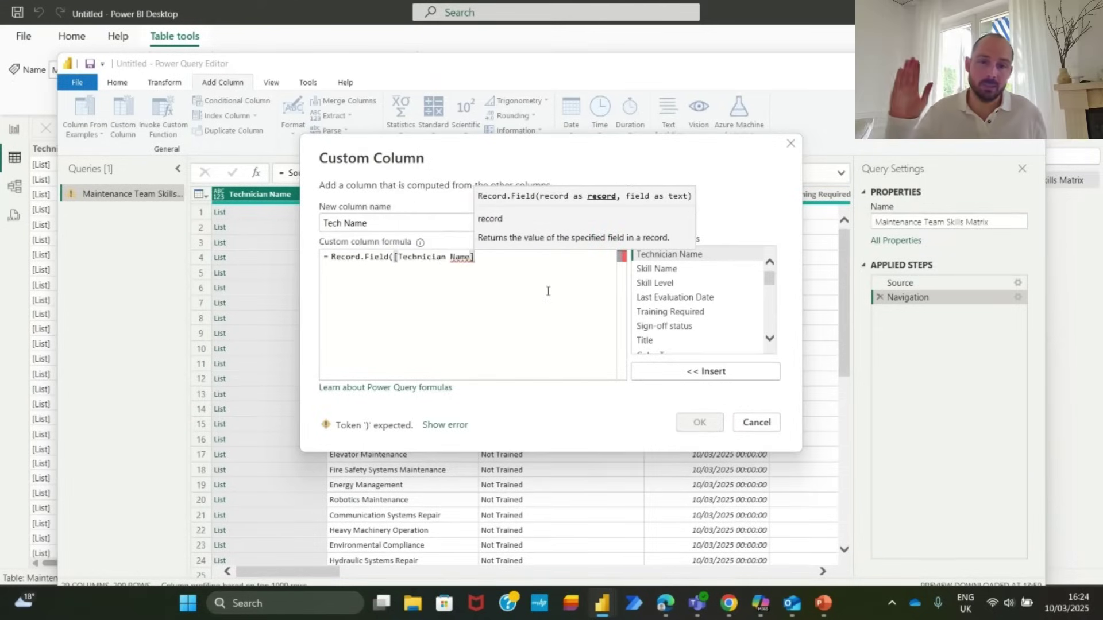
text({0},"tiu)
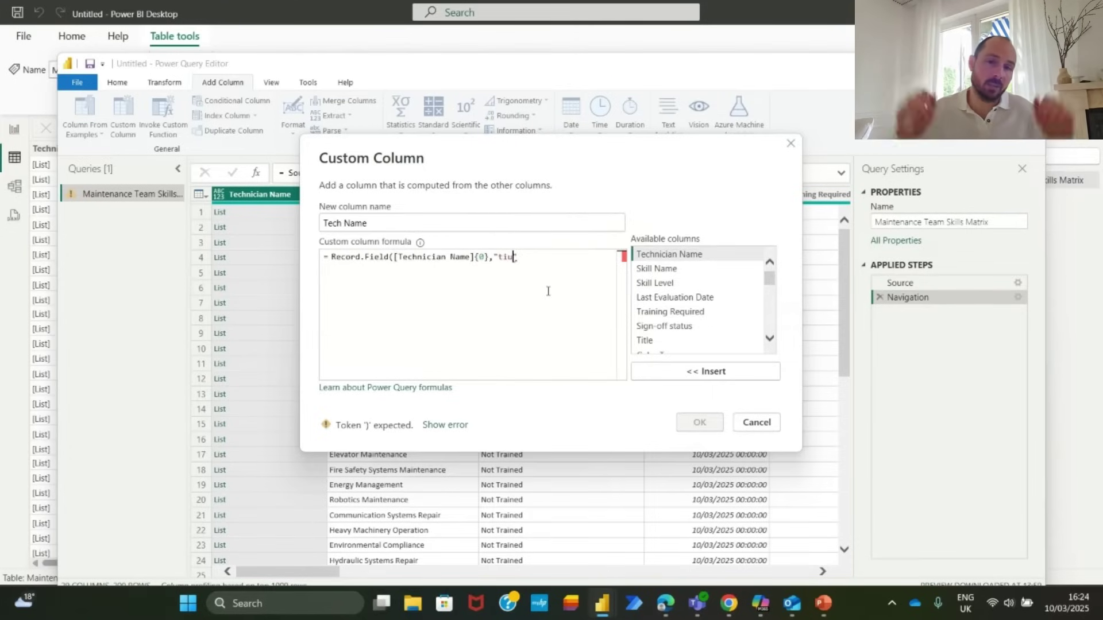
key(BackSpace)
text(tle)
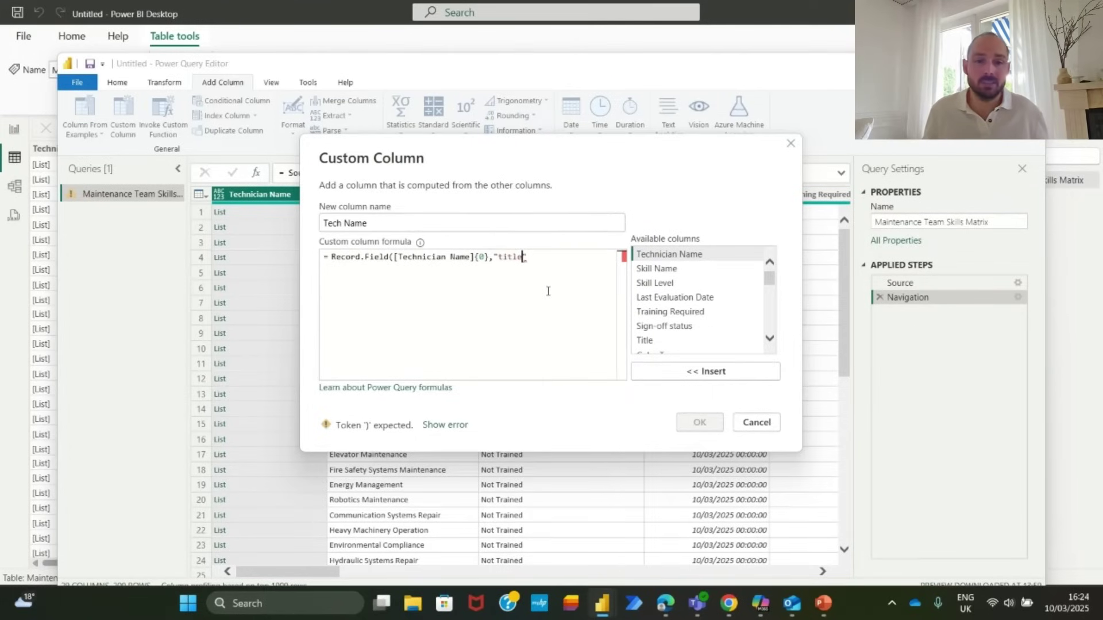
text("))
click(699, 422)
- Close and apply the query changes, check the Tech Name column in the table, and return to Report view
click(118, 82)
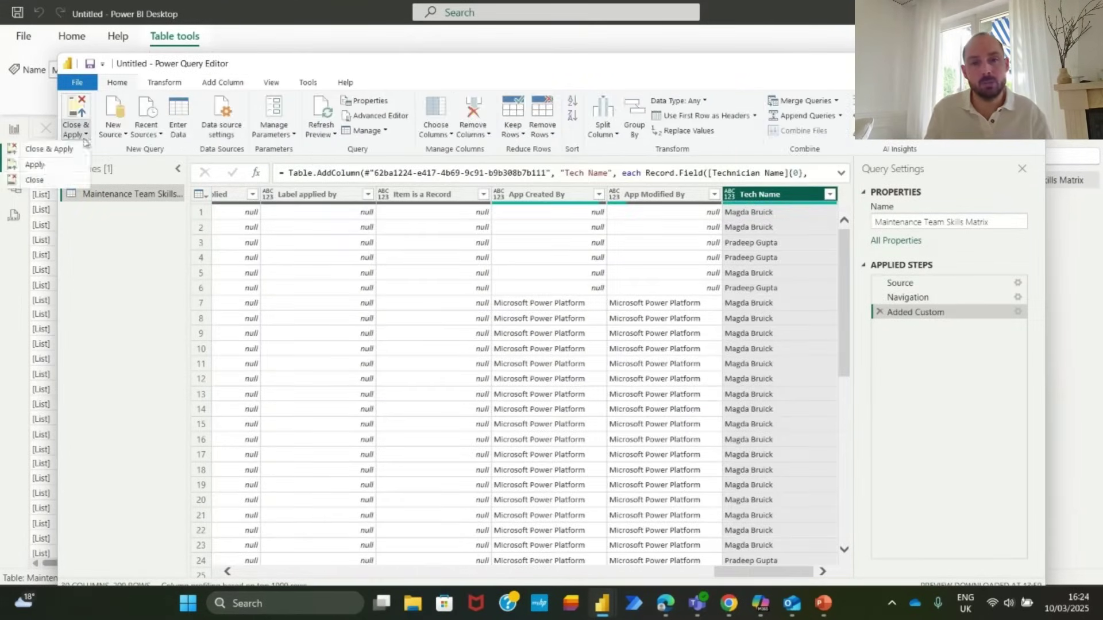
click(78, 112)
drag(272, 563, 891, 563)
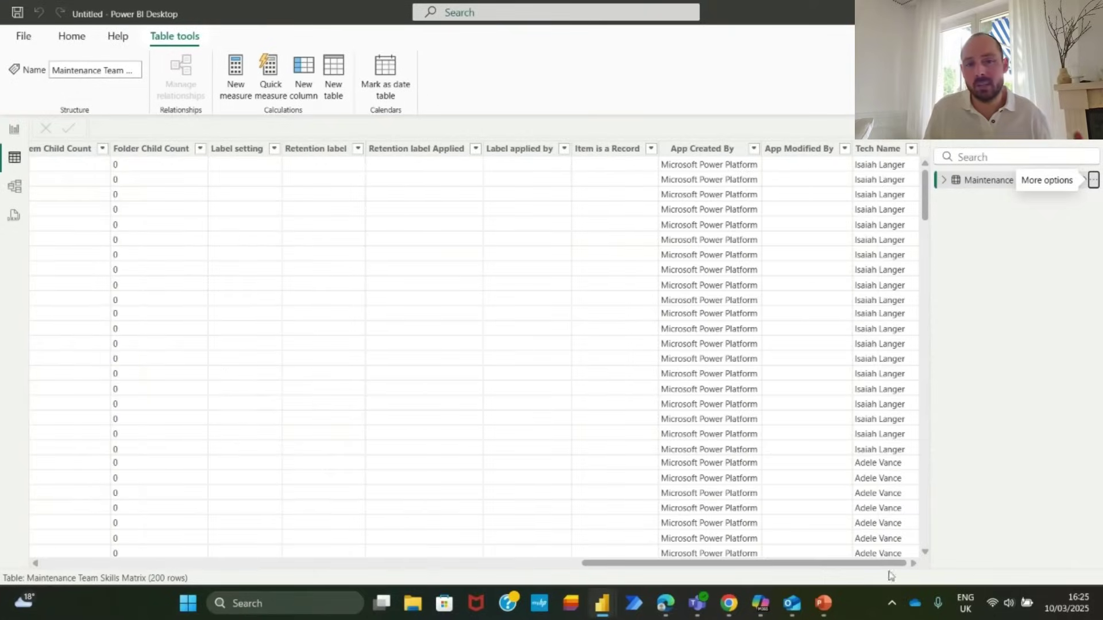
click(14, 130)
- Open the workbook SkillLevels - v2 from the New skill Matrix folder
key(super+e)
click(202, 335)
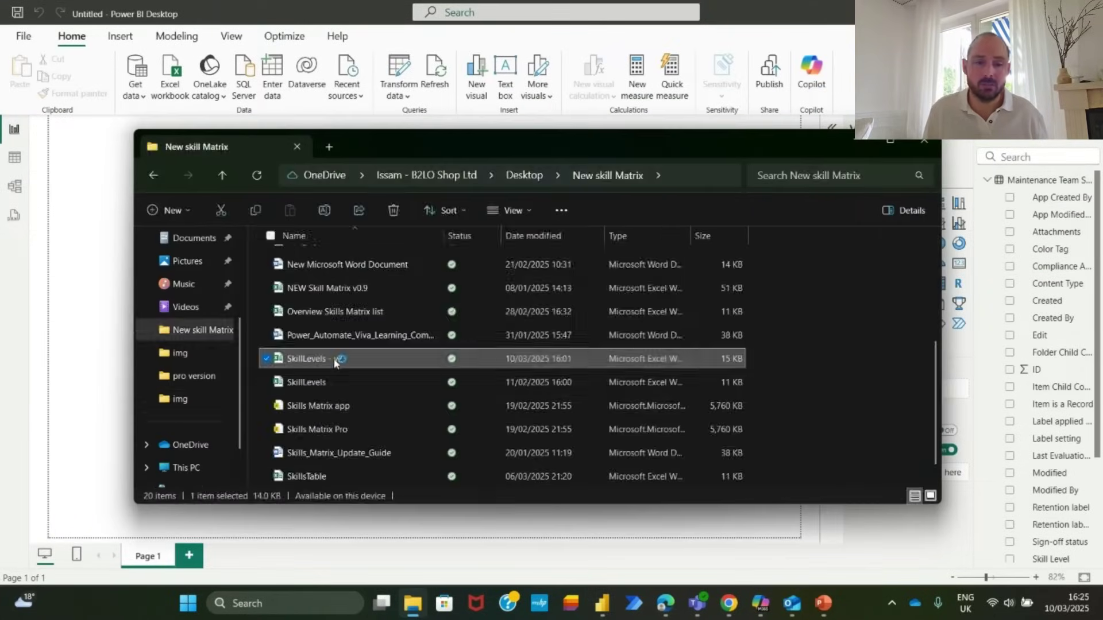
double_click(337, 360)
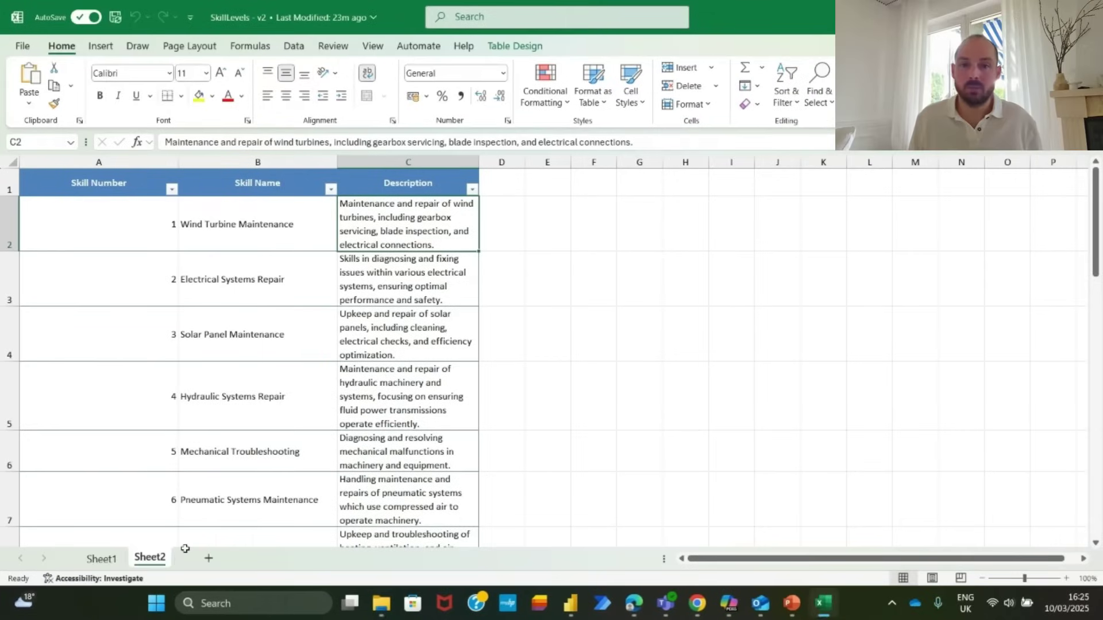
- Examine the ratings, skill levels and descriptions in the table on Sheet1
click(102, 557)
click(100, 189)
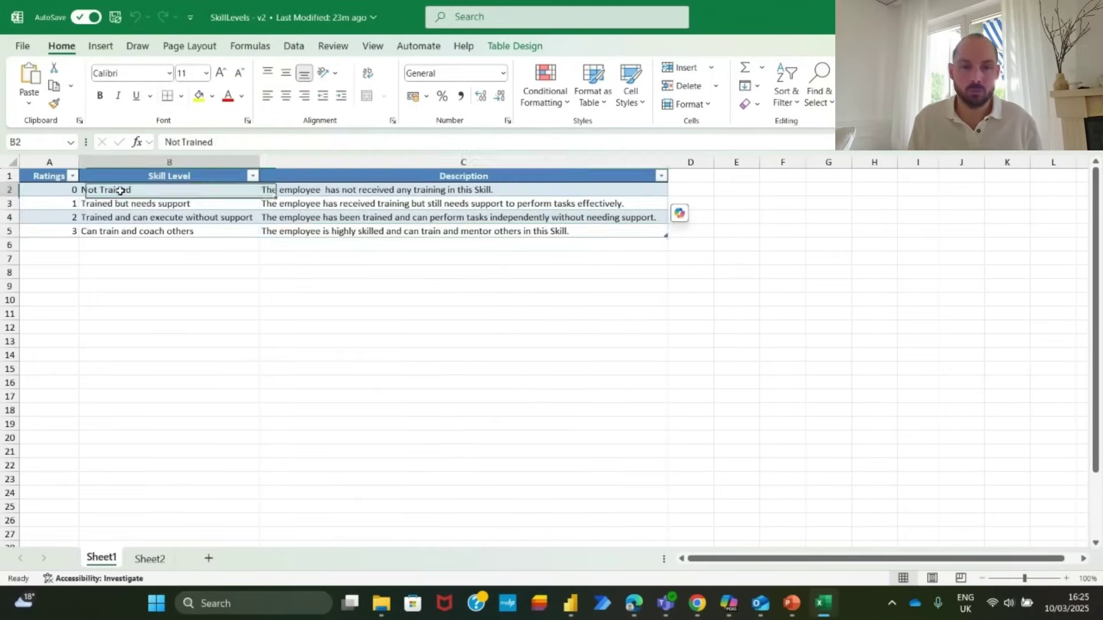
click(54, 191)
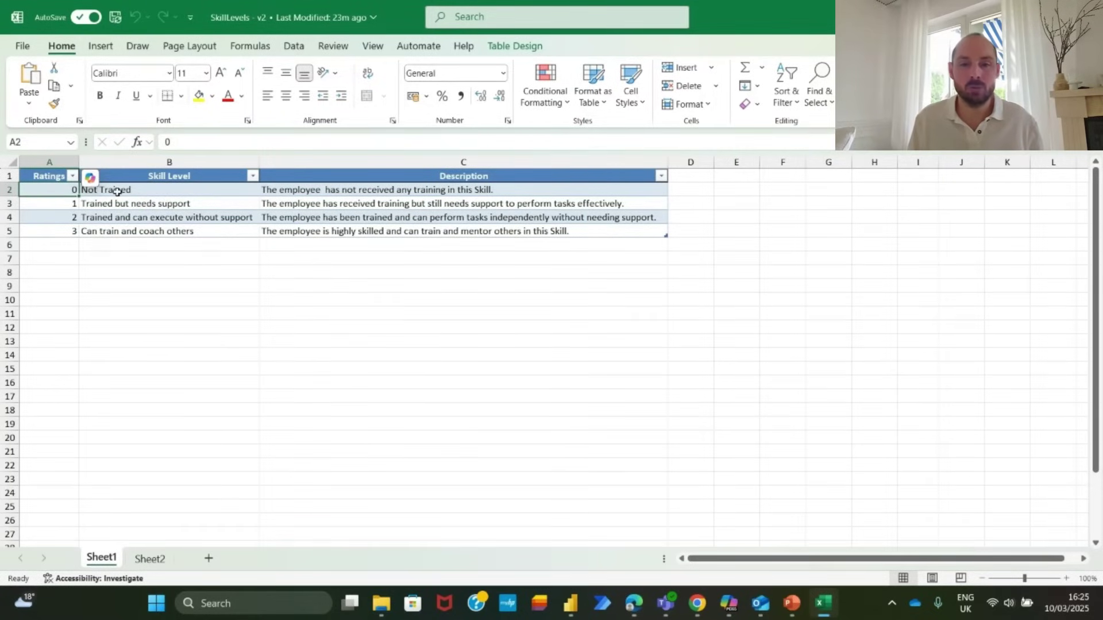
click(171, 204)
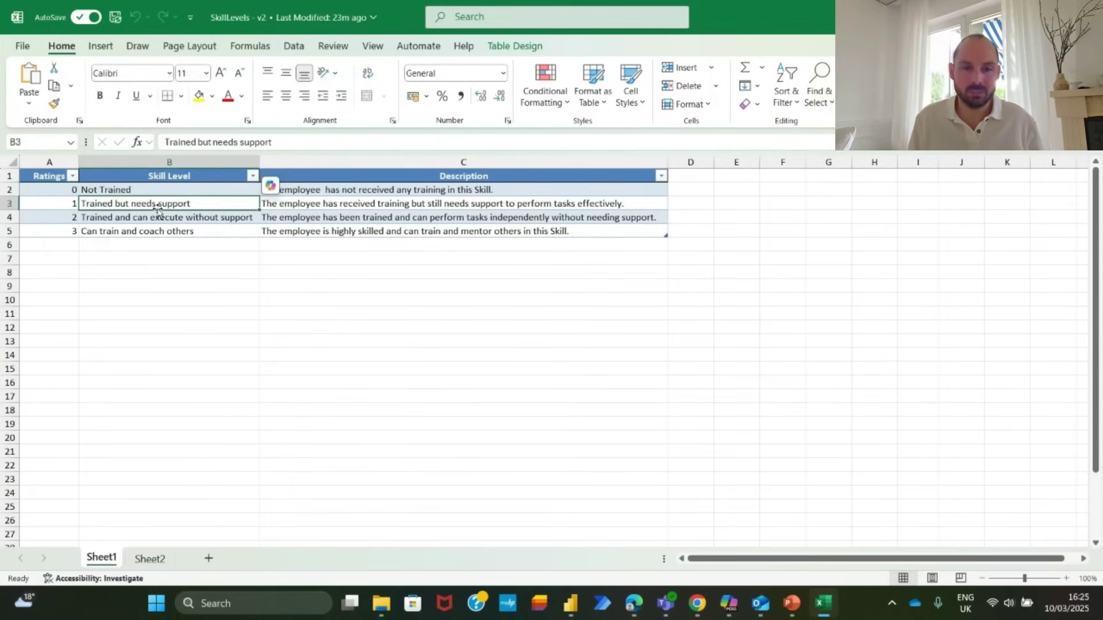
- Check the skill level entries on Sheet1 and the skill names and descriptions on Sheet2
click(117, 217)
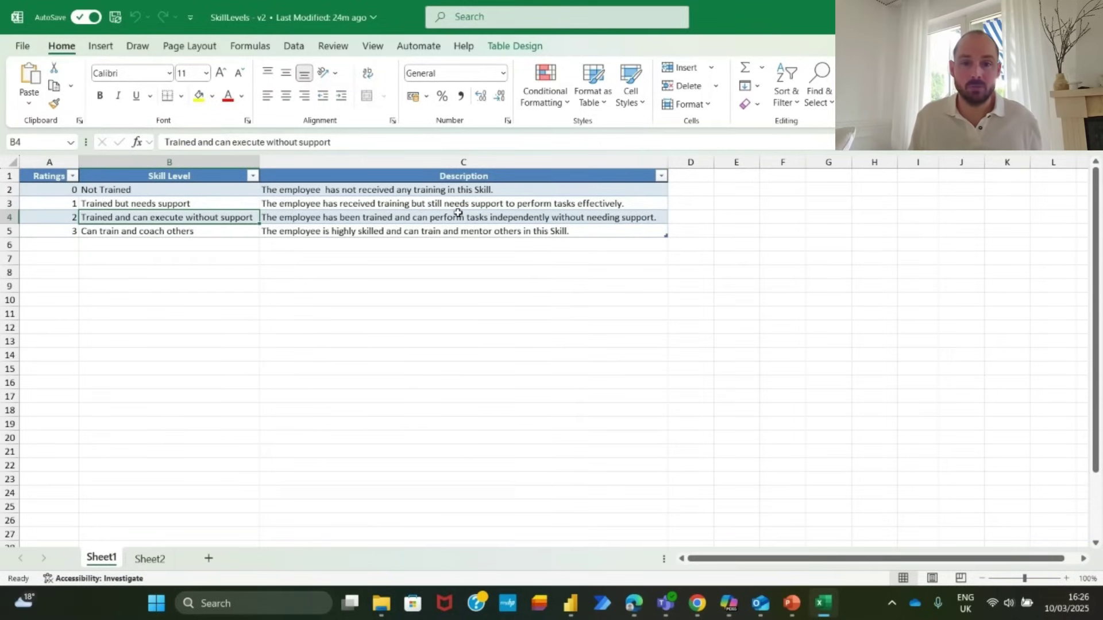
click(154, 559)
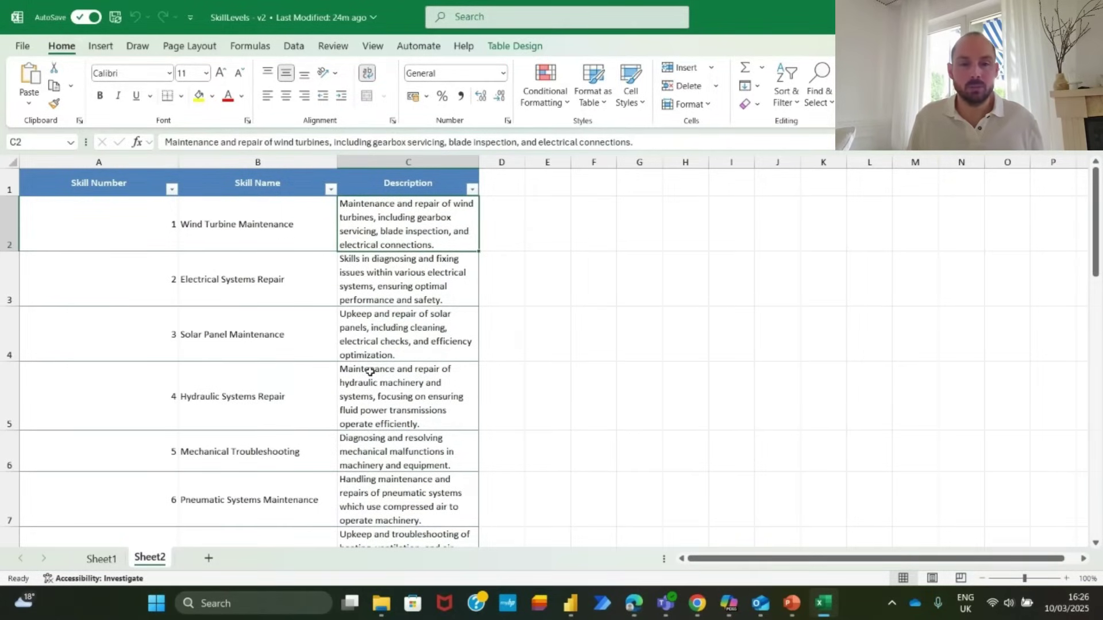
- Switch to Power BI and load Table1 and Table2 from the SkillLevels - v2 workbook, closing the workbook in Excel
click(571, 603)
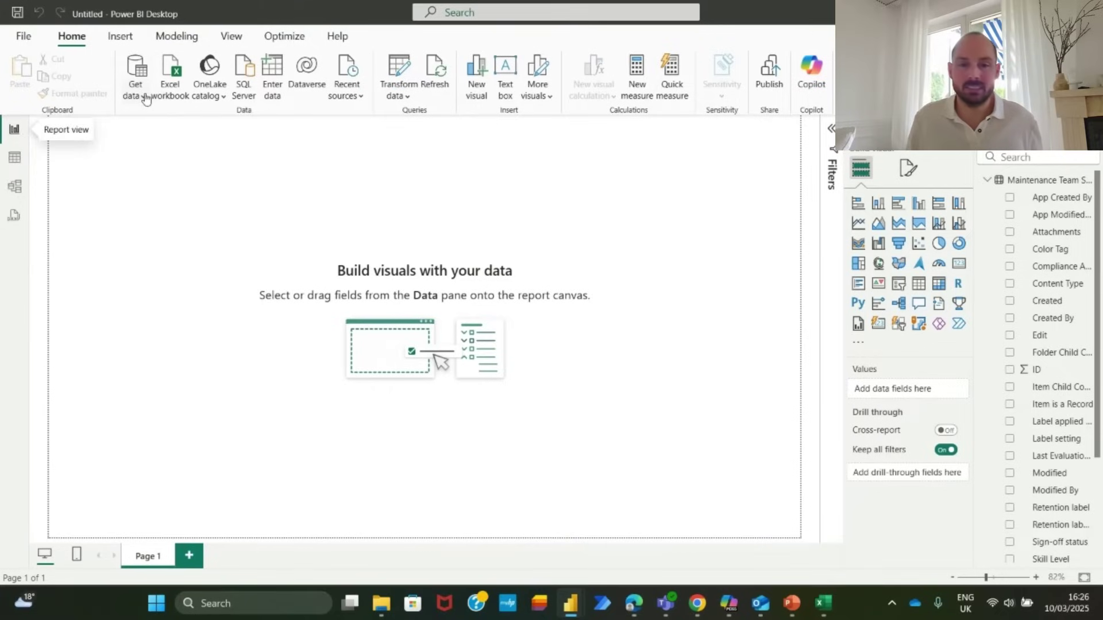
click(135, 80)
click(199, 142)
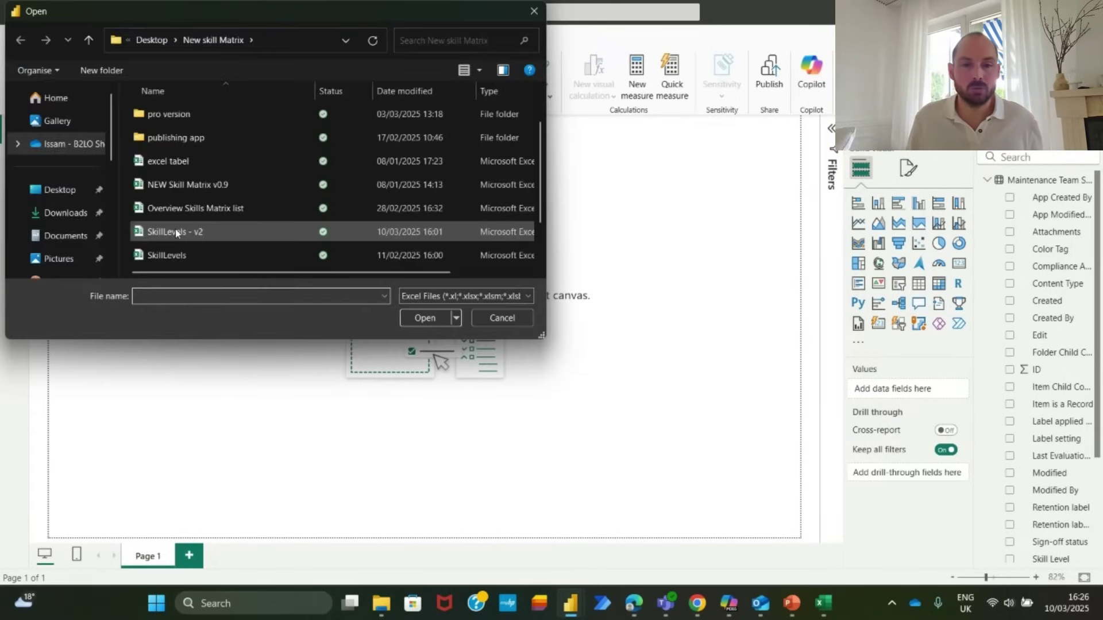
click(189, 227)
click(823, 603)
key(alt+F4)
click(423, 318)
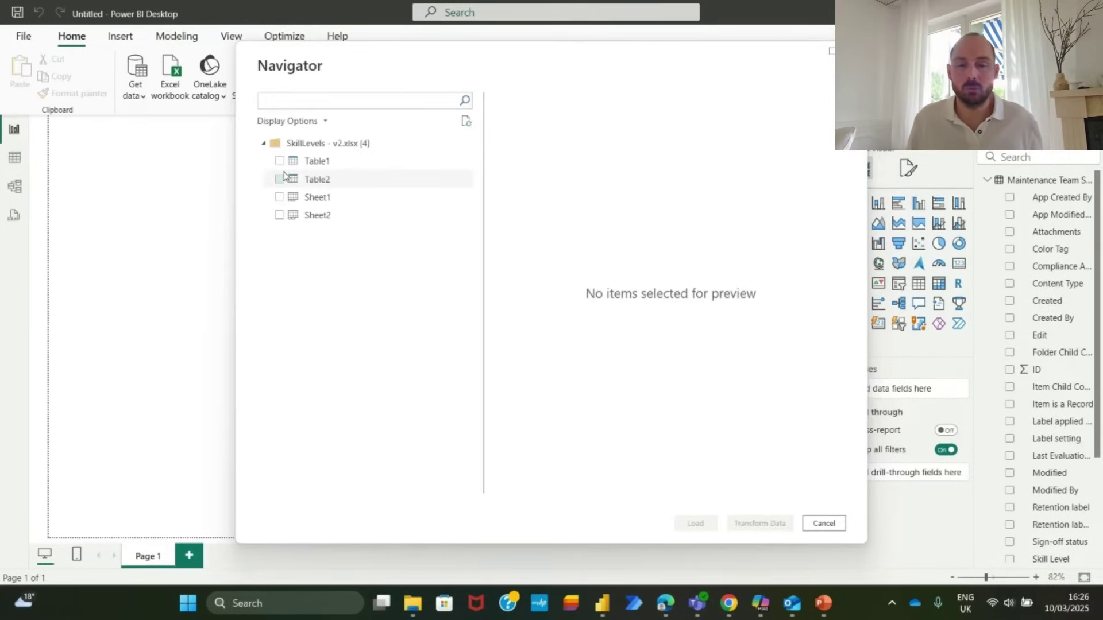
click(279, 161)
click(280, 179)
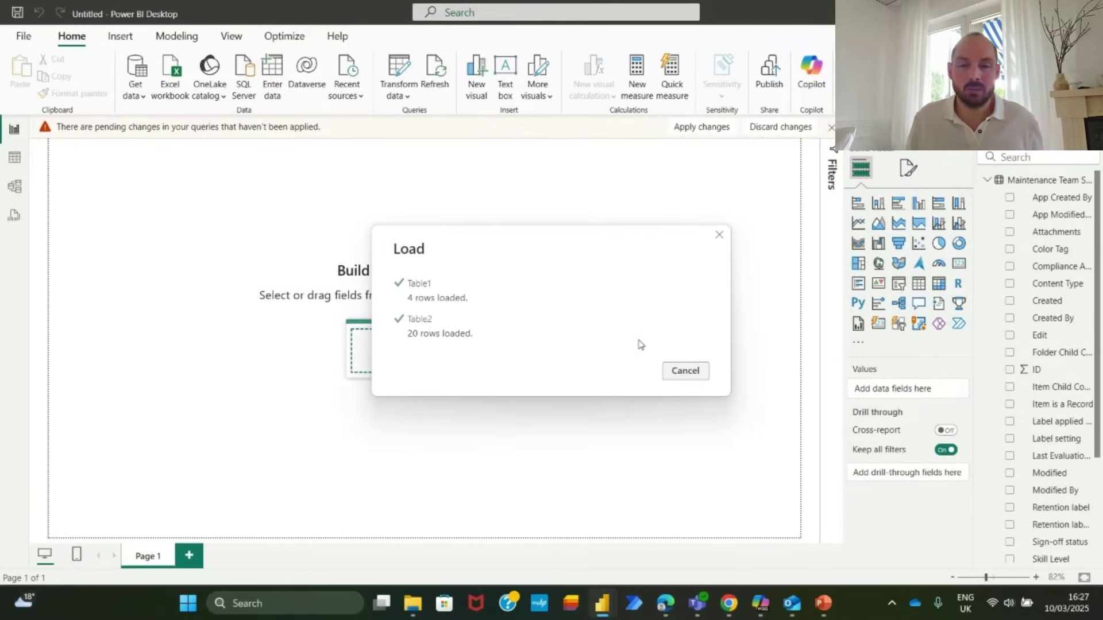
- Rename Table1 to Table Ratings and Table2 to Table Skills in the data model
click(988, 181)
click(988, 197)
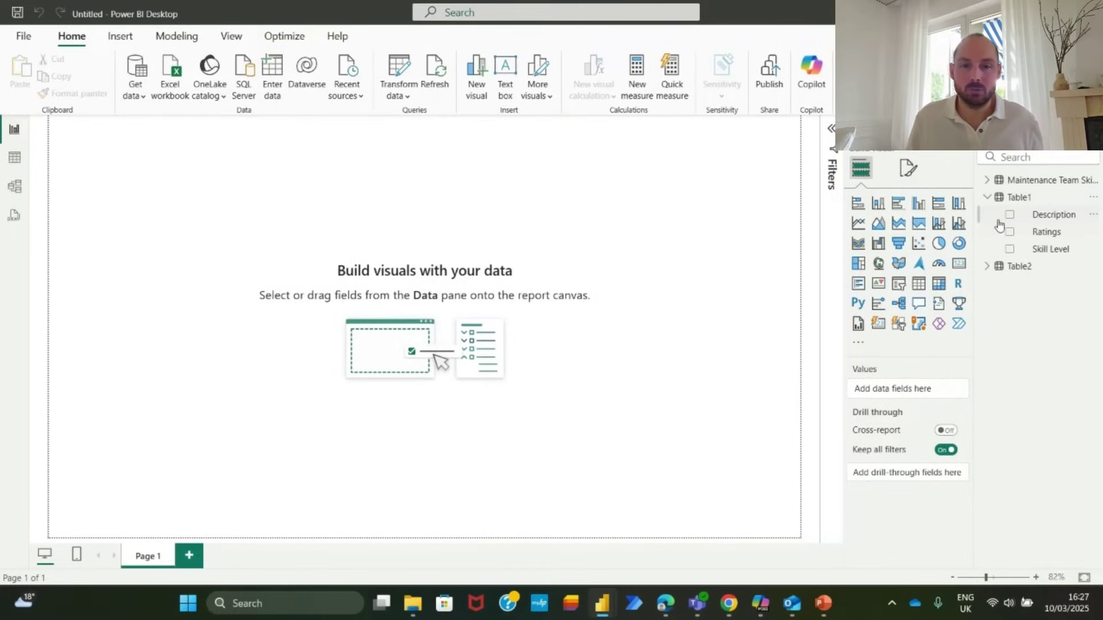
click(997, 265)
click(1041, 197)
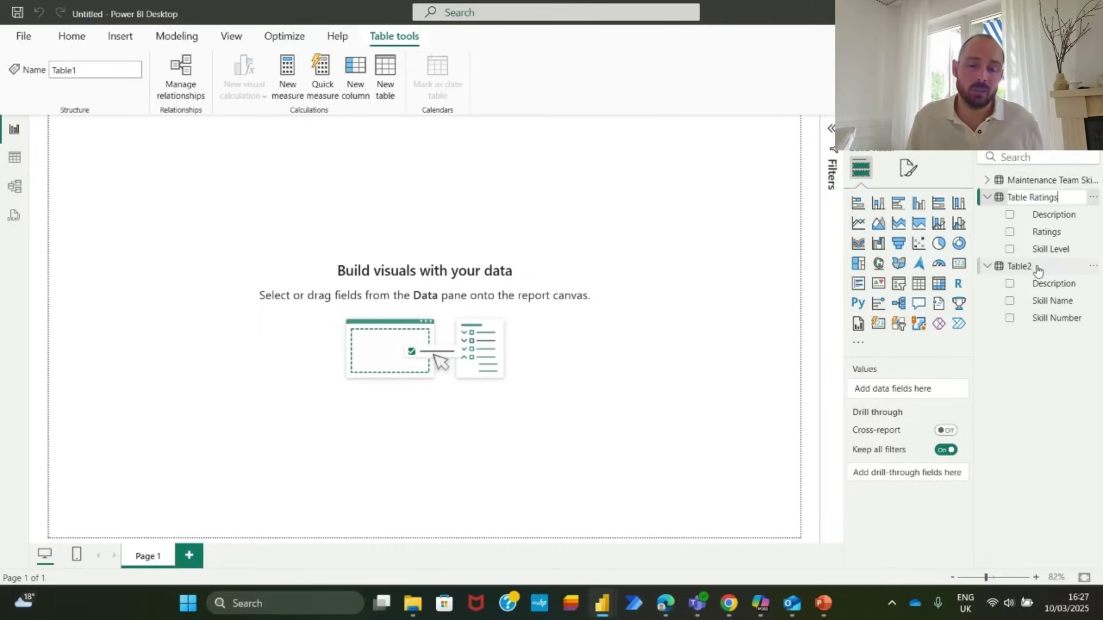
click(1020, 265)
double_click(1039, 266)
text(Table Skills)
key(Return)
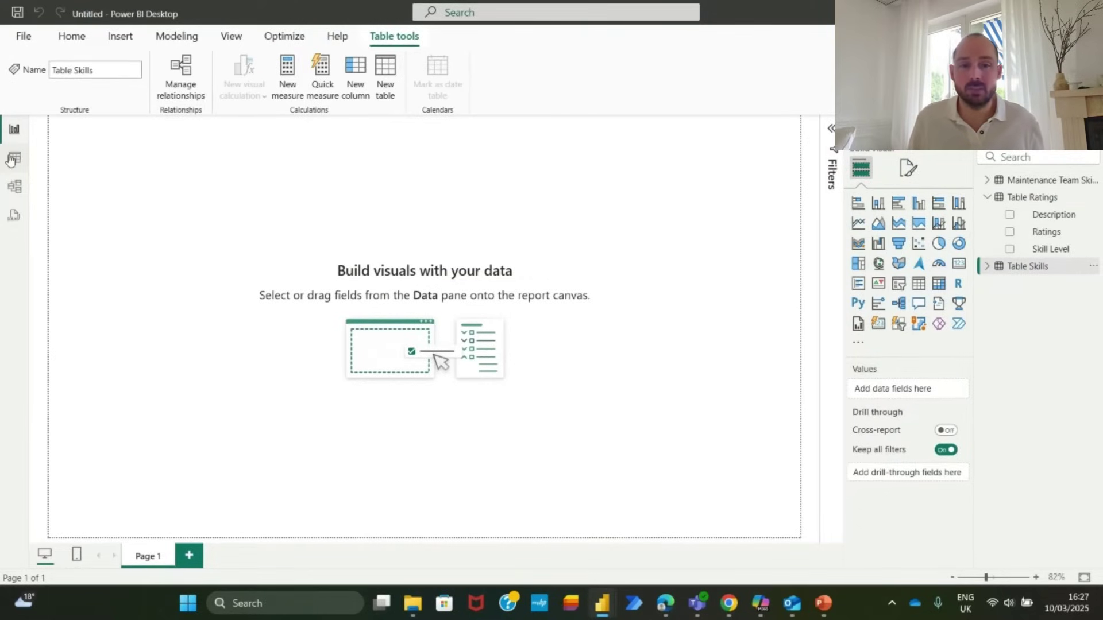
- Check the data of the newly loaded ratings and skills tables in Table view
click(14, 157)
click(988, 197)
click(983, 214)
click(974, 199)
- Rearrange the Model view diagram, placing Table Skills below Table Ratings and both clear of the Maintenance Team Skills Matrix table
click(15, 186)
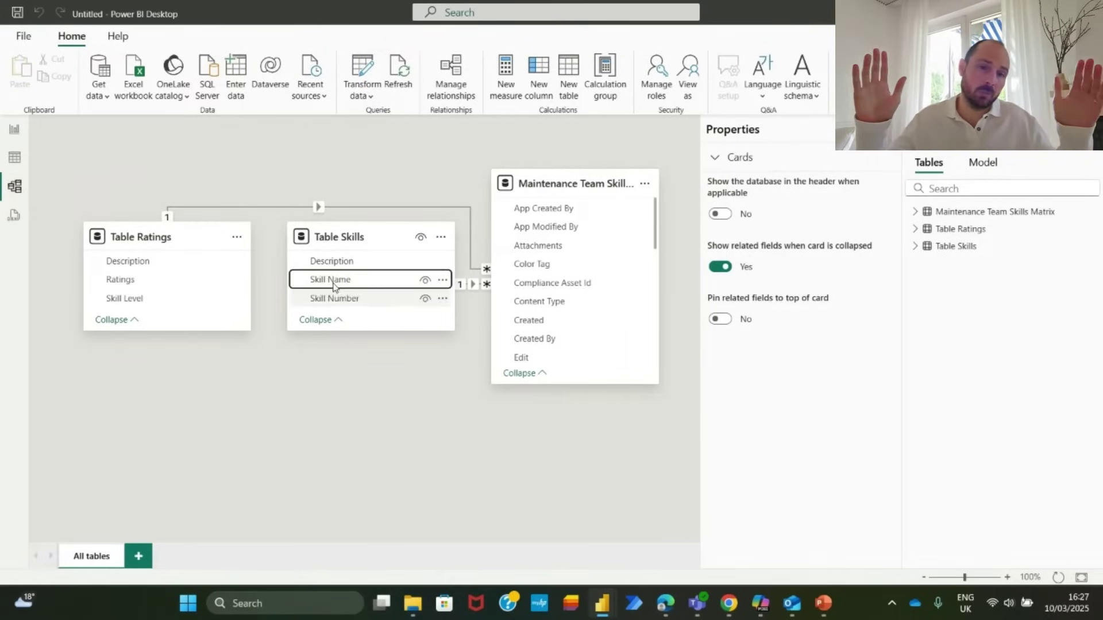
drag(327, 279, 331, 452)
drag(213, 225, 274, 172)
- Examine which Skill Name and Skill Level columns link the two lookup tables to the Maintenance Team Skills Matrix table
click(403, 347)
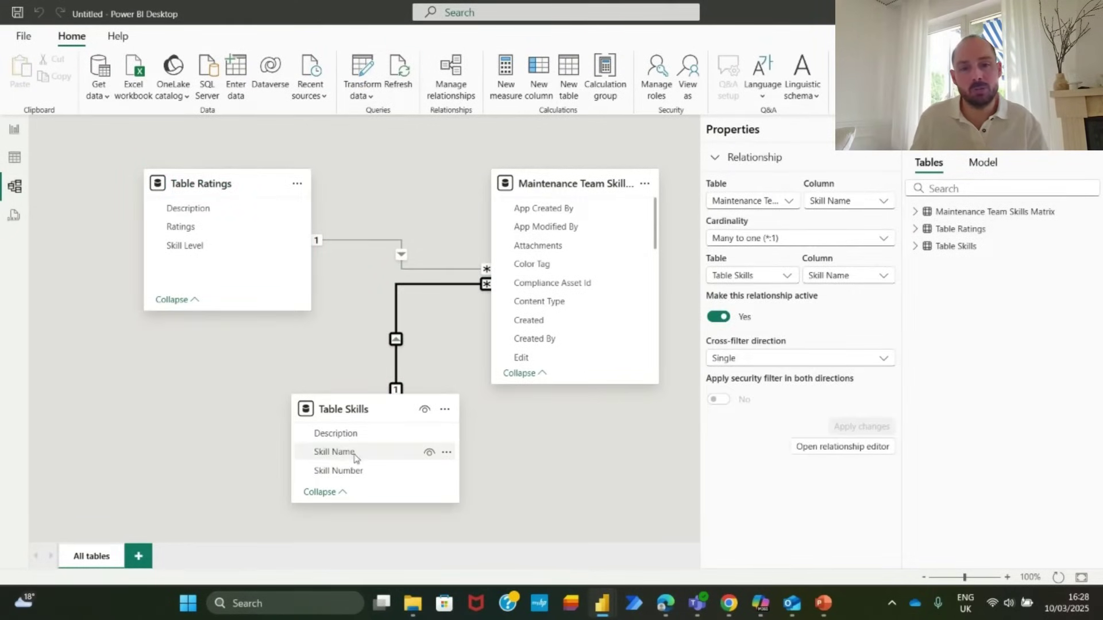
scroll(534, 313, down, 10)
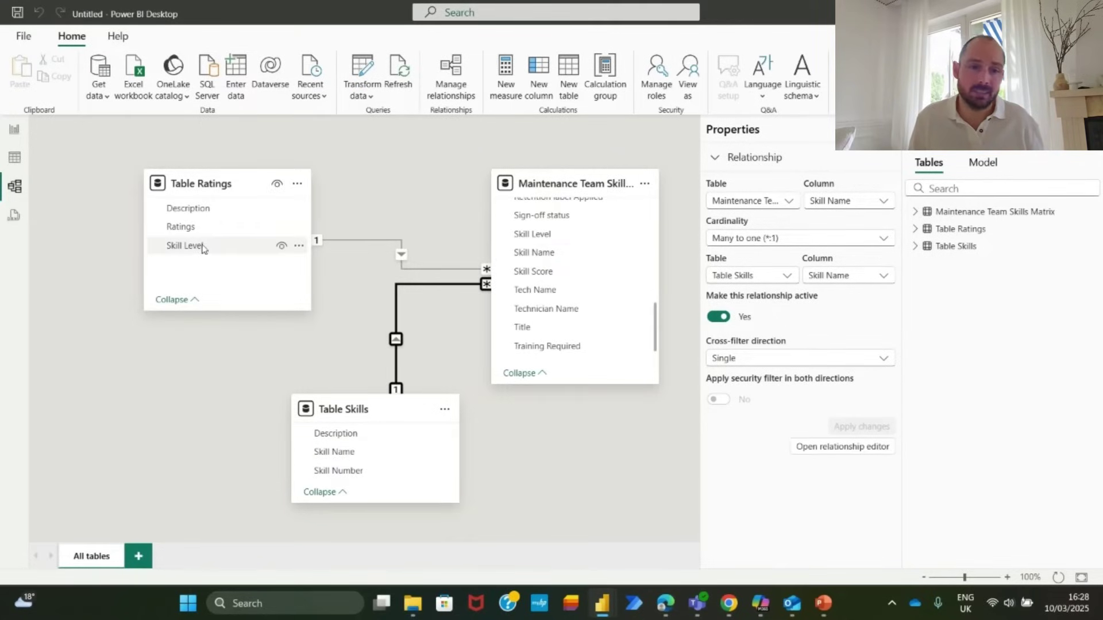
click(376, 241)
click(530, 234)
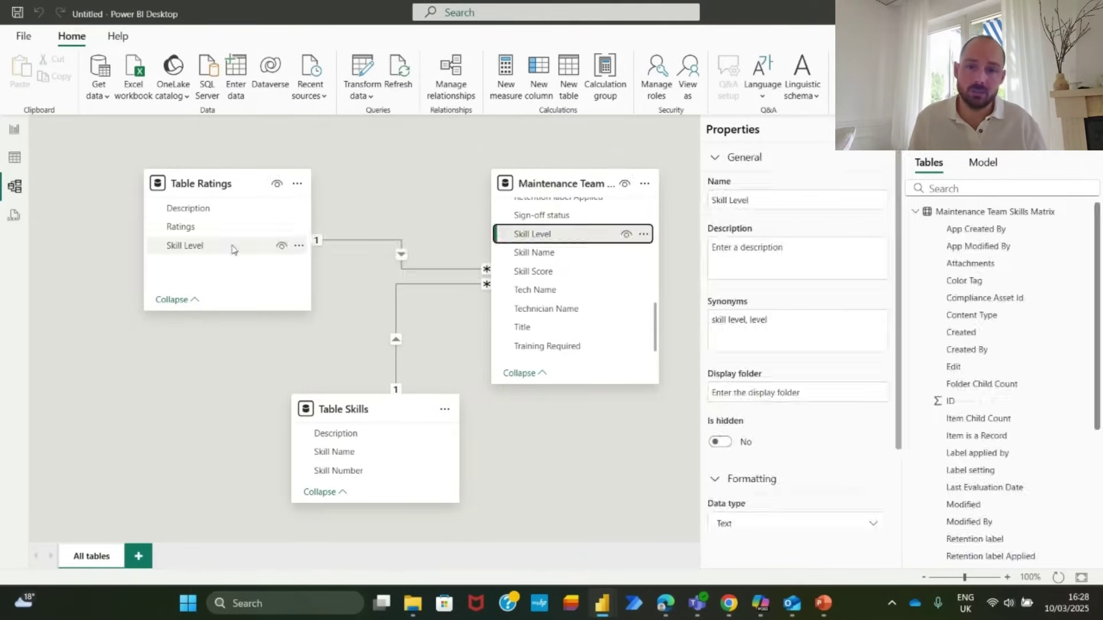
- Set the cross-filter direction of the Skill Level relationship to Both, apply the change and return to Report view
click(356, 241)
click(764, 358)
click(721, 394)
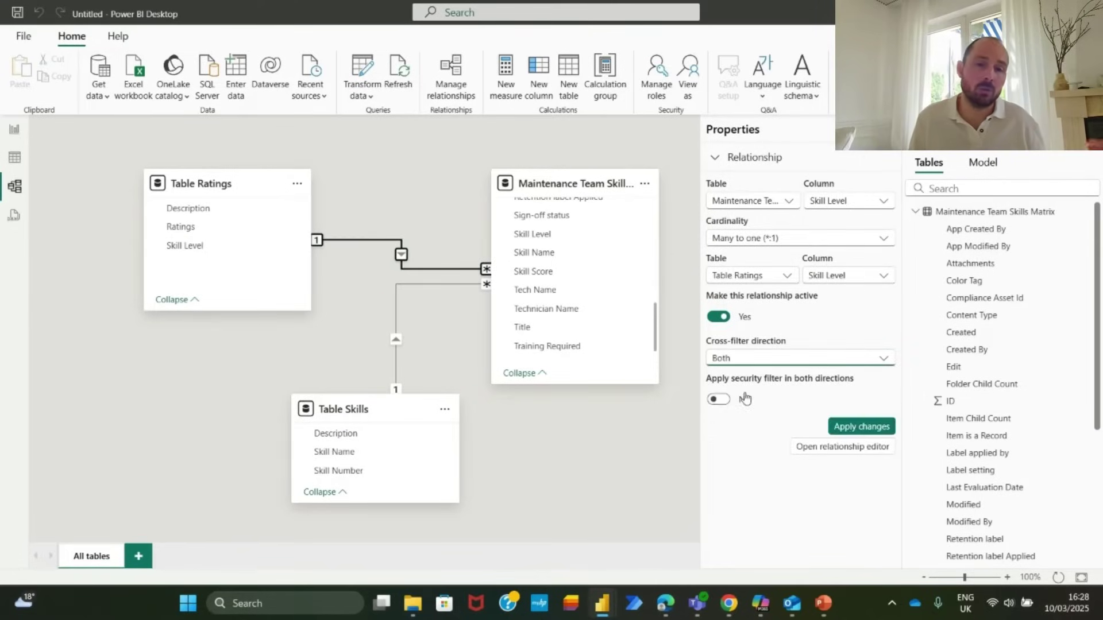
click(861, 426)
click(312, 339)
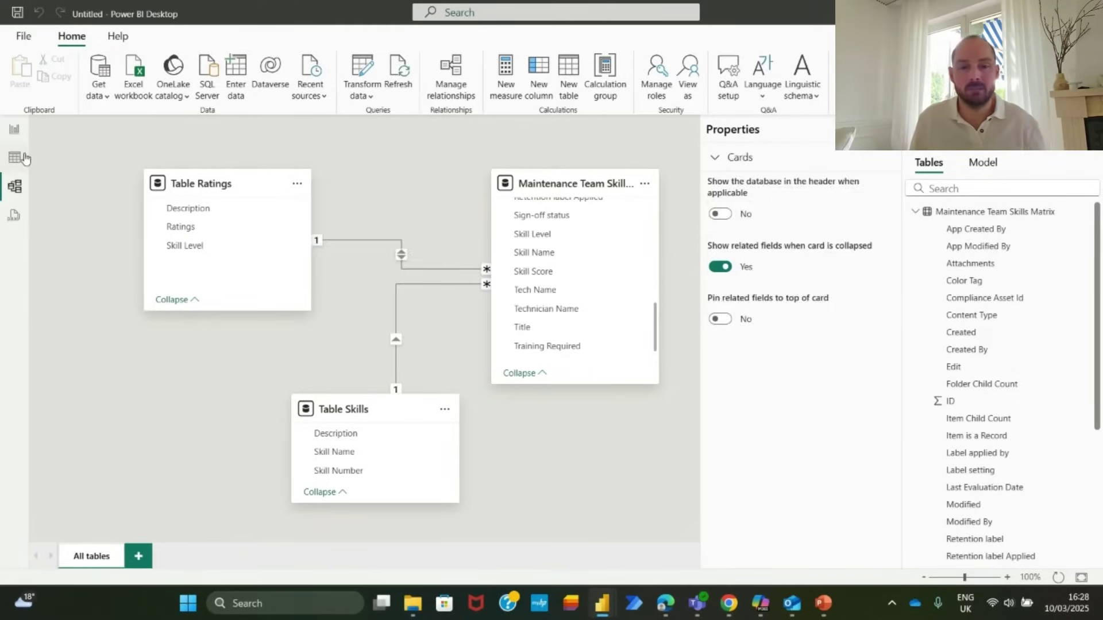
click(14, 128)
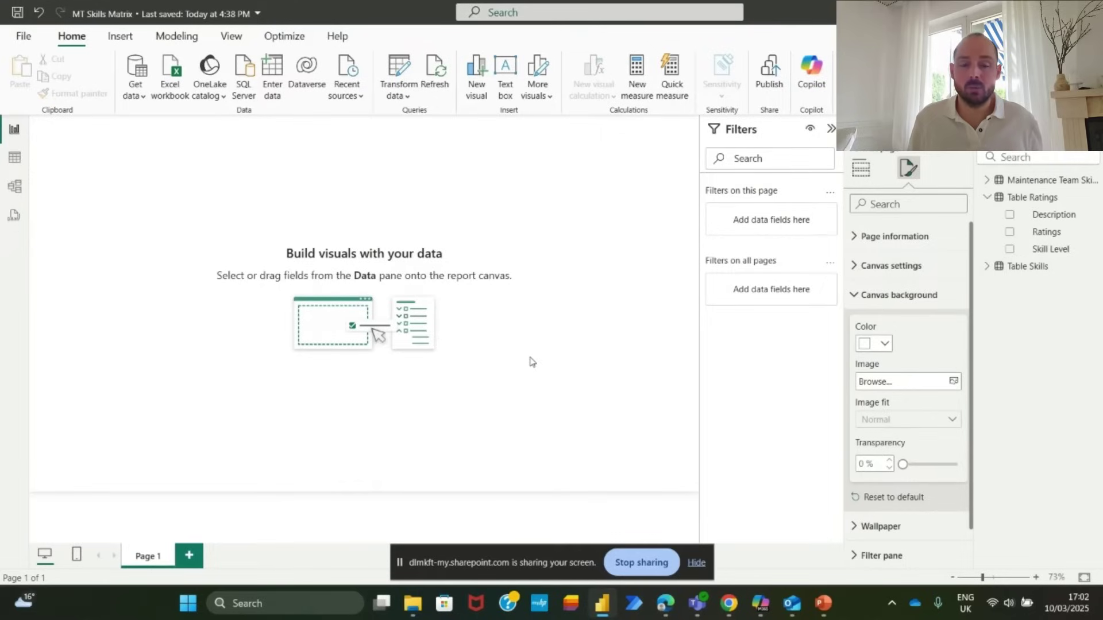
- View the background slide in PowerPoint and set the Skills back image as the report page's canvas background in Power BI
click(824, 616)
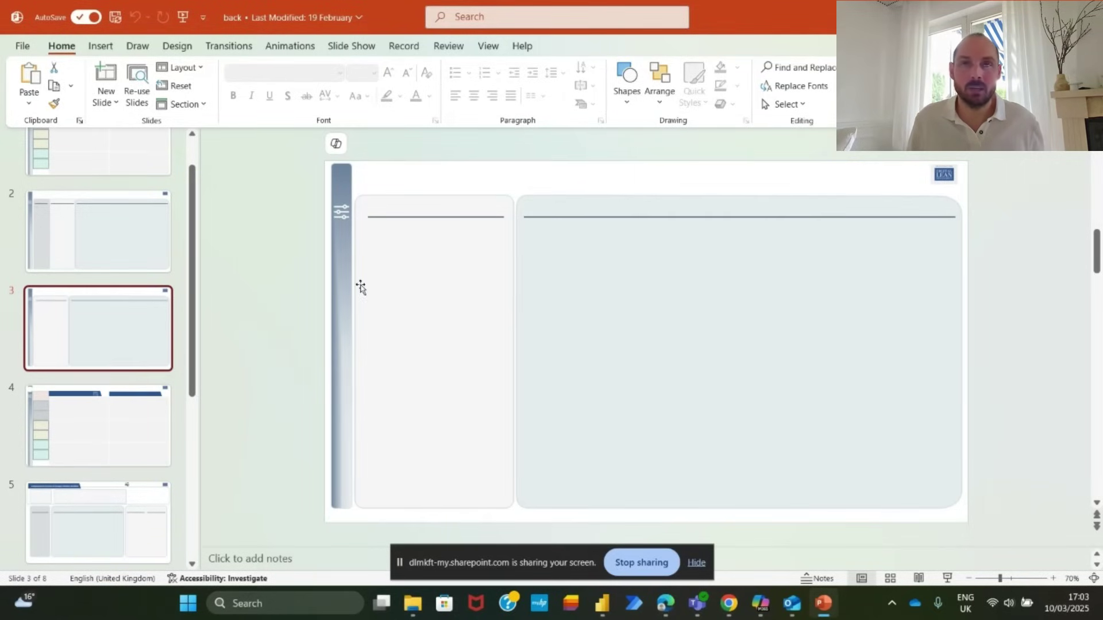
click(602, 603)
click(908, 168)
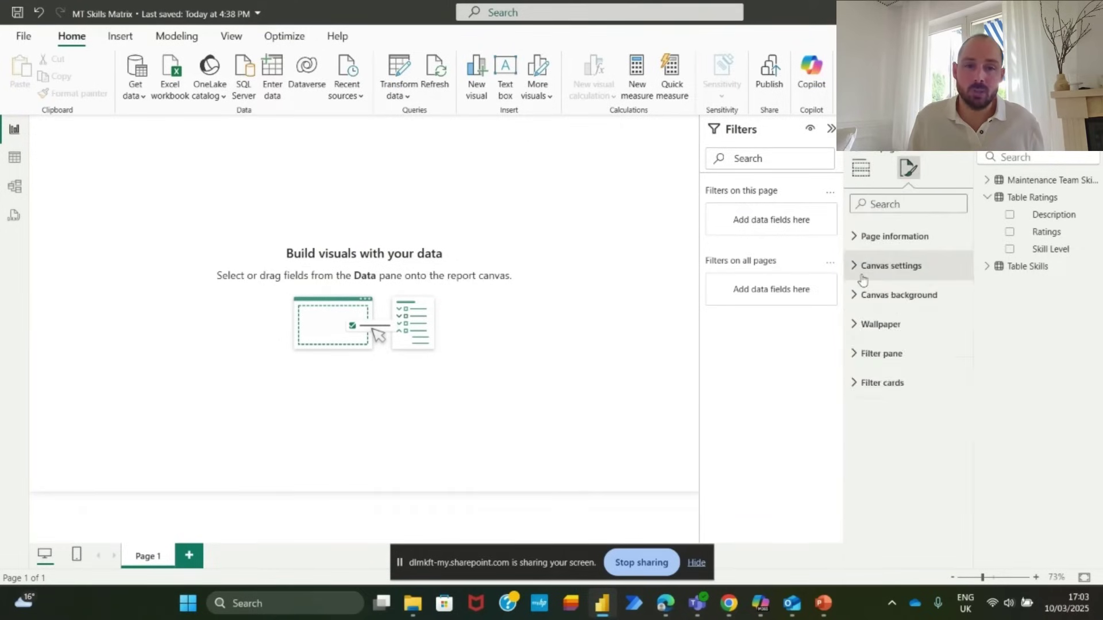
click(899, 295)
click(902, 381)
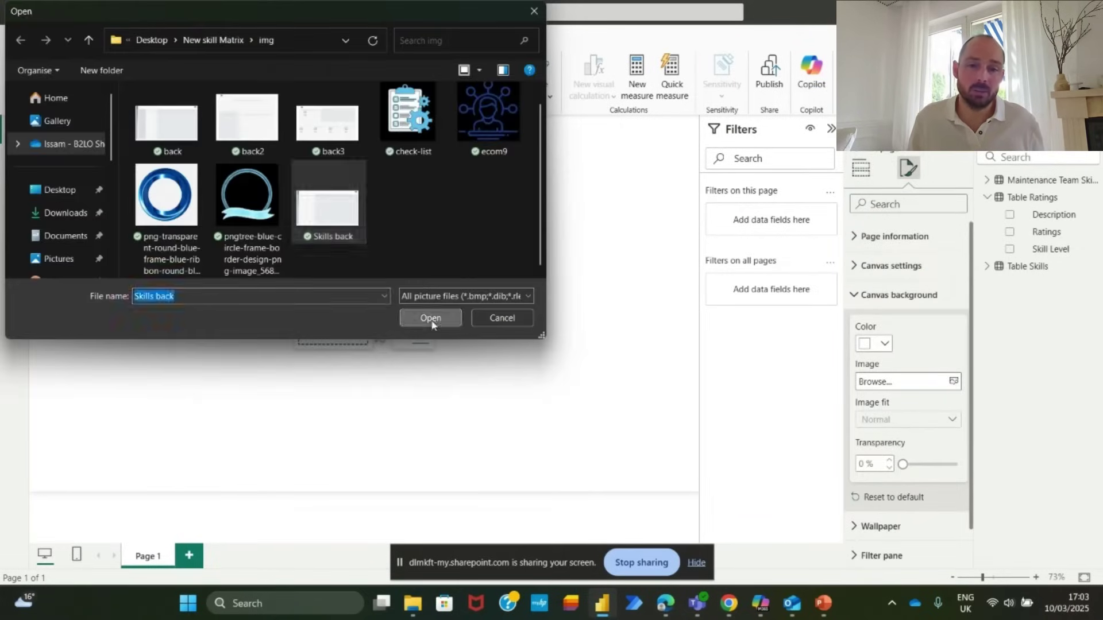
click(430, 317)
- Add a matrix visual to the report page, enlarge it and position it over the background panels
click(861, 168)
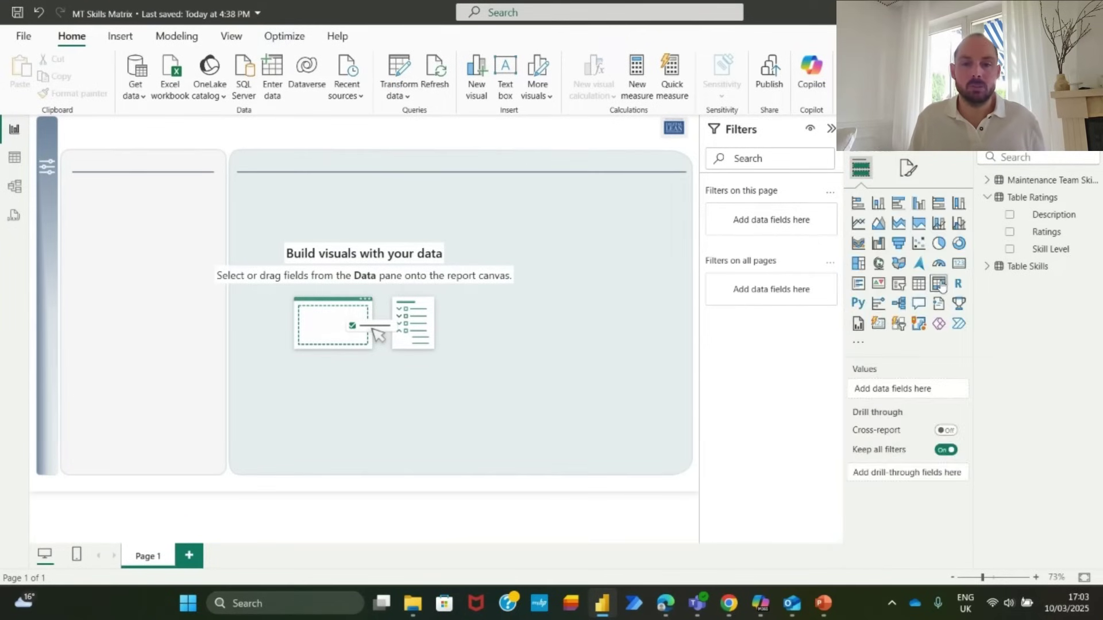
click(939, 285)
drag(138, 224, 364, 300)
drag(409, 338, 592, 459)
drag(508, 373, 361, 350)
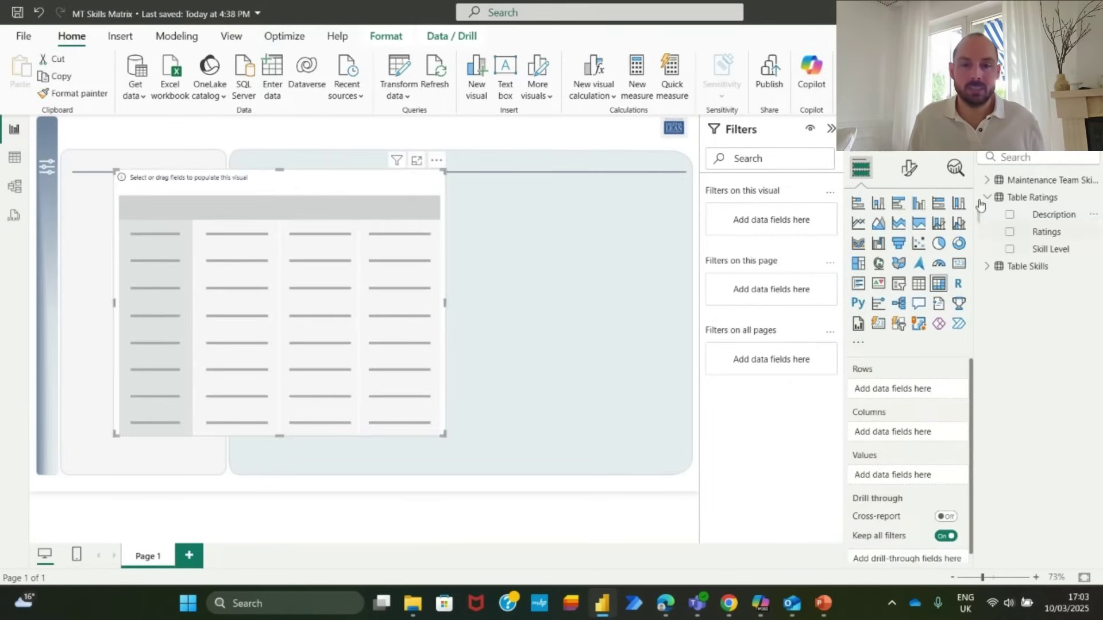
- Fill the matrix with Skill Name as rows, Tech Name as columns and Skill Level as values, and widen the visual
click(987, 180)
scroll(1044, 468, down, 3)
click(1010, 433)
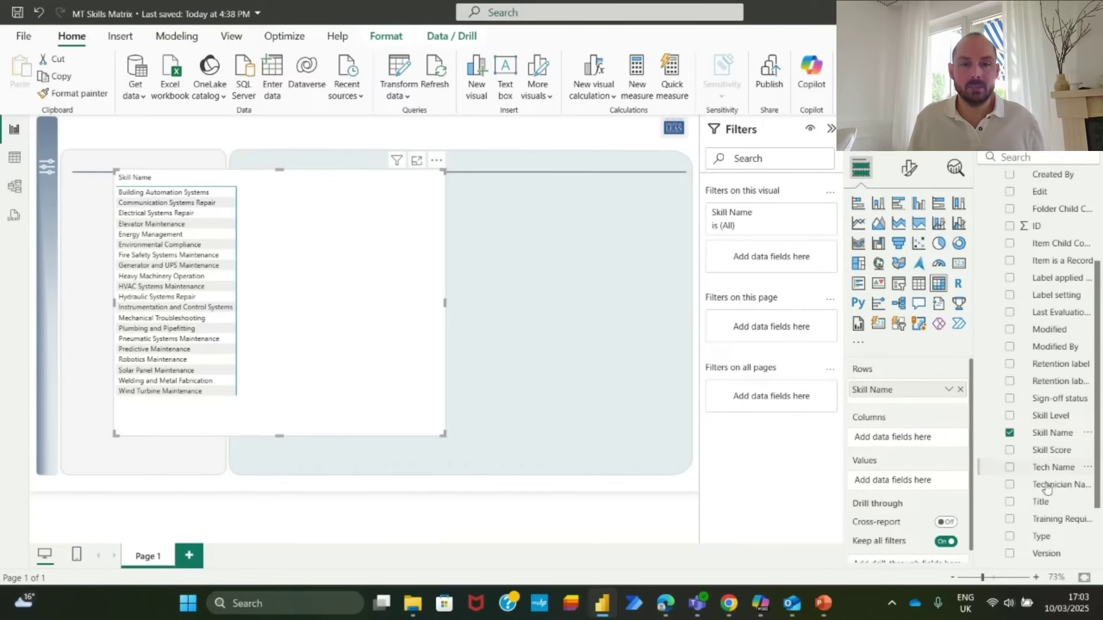
click(1010, 467)
drag(446, 310, 675, 333)
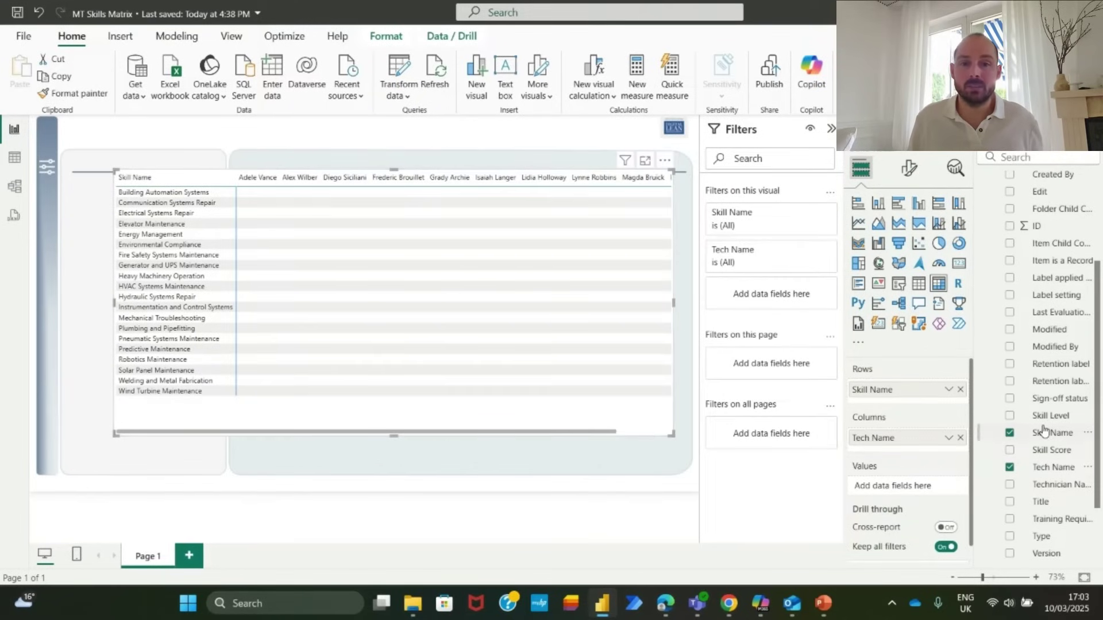
drag(1047, 416, 908, 494)
- Check the numeric ratings and their skill levels in Table Ratings, and return to the report page
scroll(1033, 230, up, 3)
click(993, 181)
click(1047, 197)
click(14, 157)
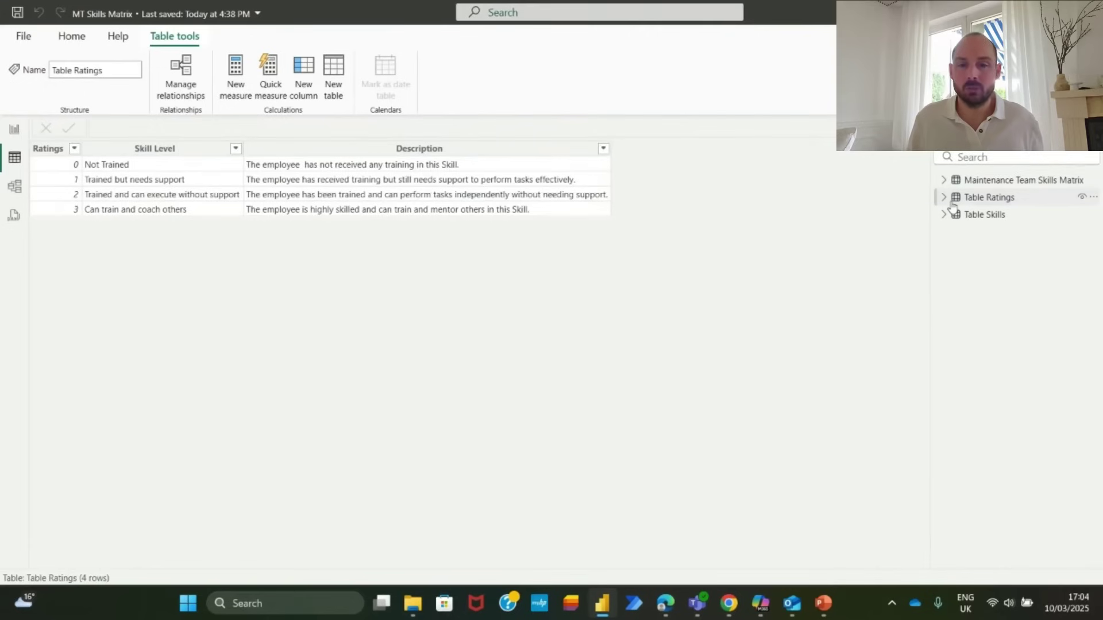
click(15, 129)
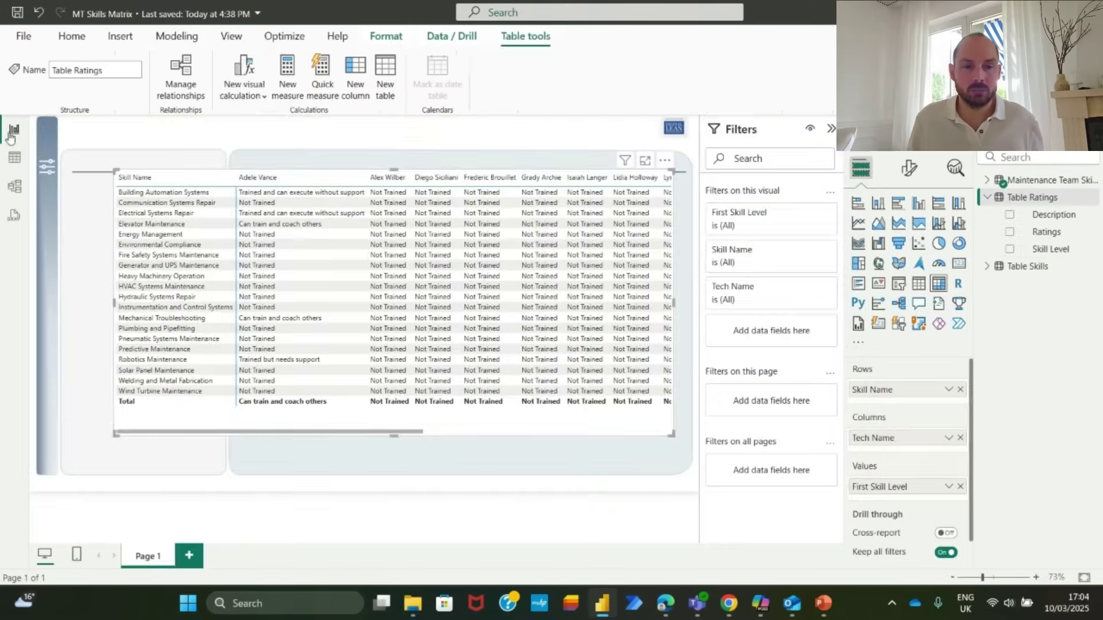
- Replace the matrix's Skill Level values with Ratings from Table Ratings, summarized as Maximum
click(960, 486)
click(1010, 232)
drag(923, 423, 896, 489)
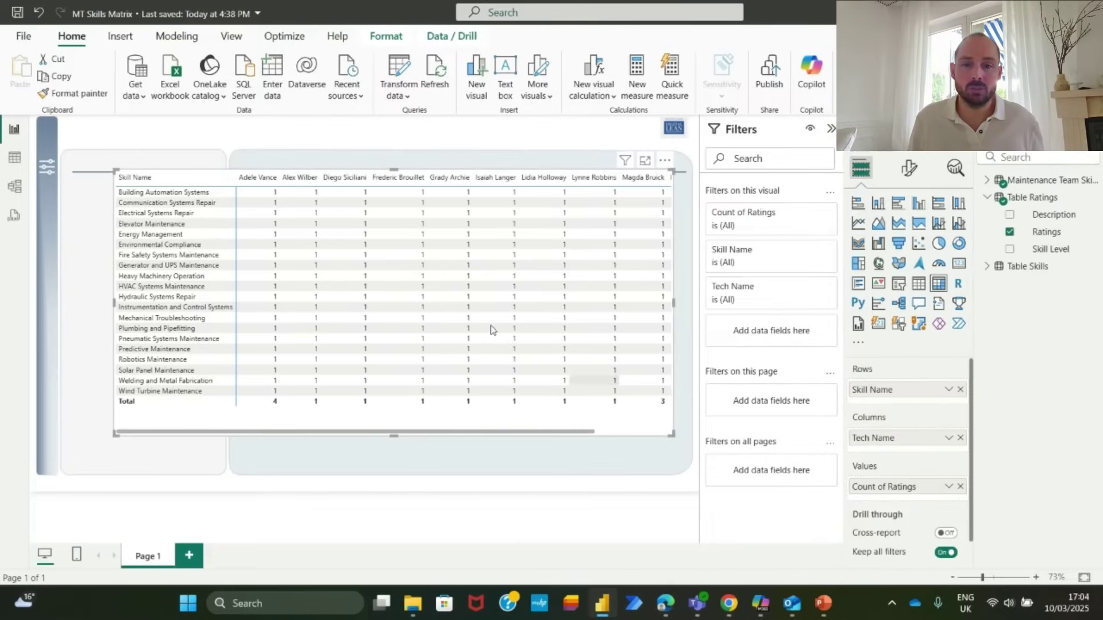
click(948, 490)
click(977, 351)
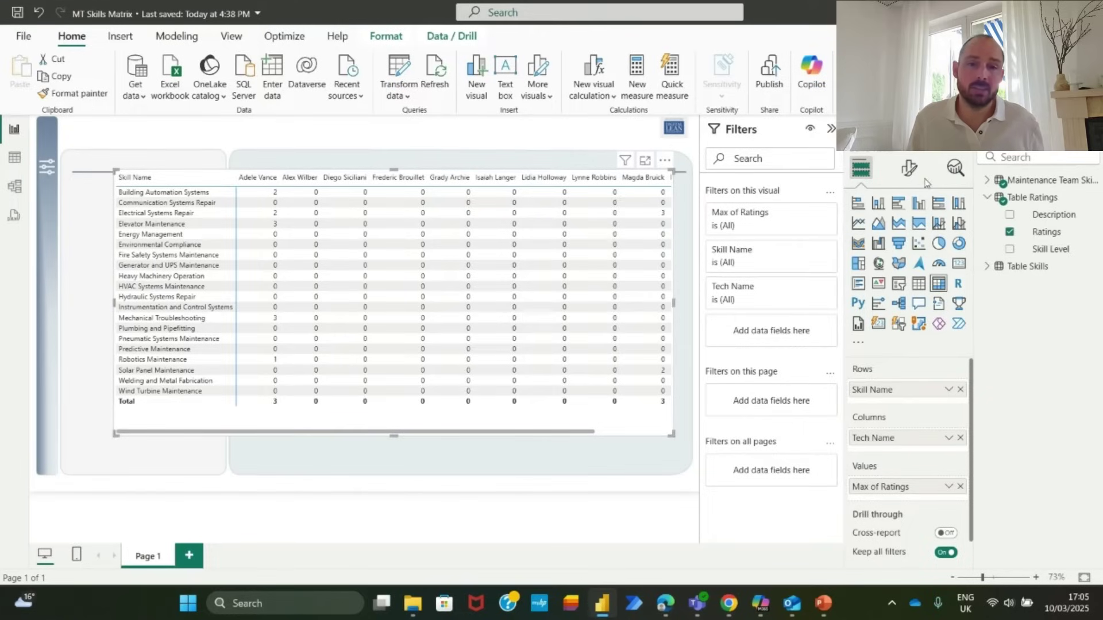
- Set the matrix's style preset to None, keeping the Compact layout
click(910, 168)
click(874, 323)
click(865, 231)
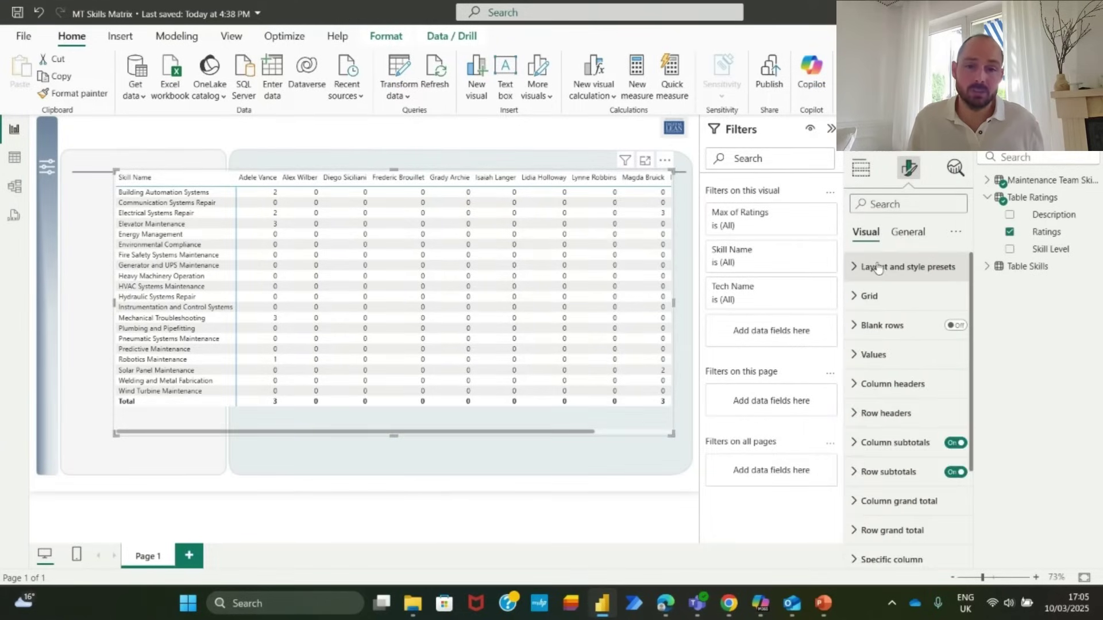
click(866, 270)
click(906, 316)
click(905, 349)
- Fit the matrix to the background panels and widen its Skill Name column to match the narrow panel
drag(450, 431, 413, 418)
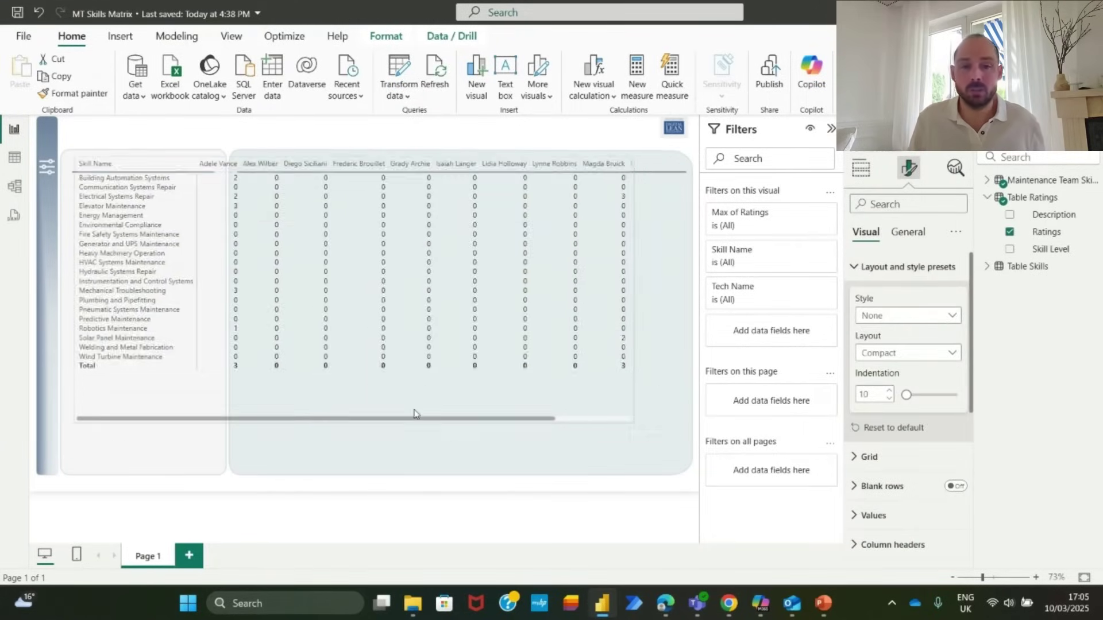
drag(198, 167, 233, 165)
drag(634, 291, 690, 294)
drag(383, 425, 383, 475)
drag(75, 317, 63, 317)
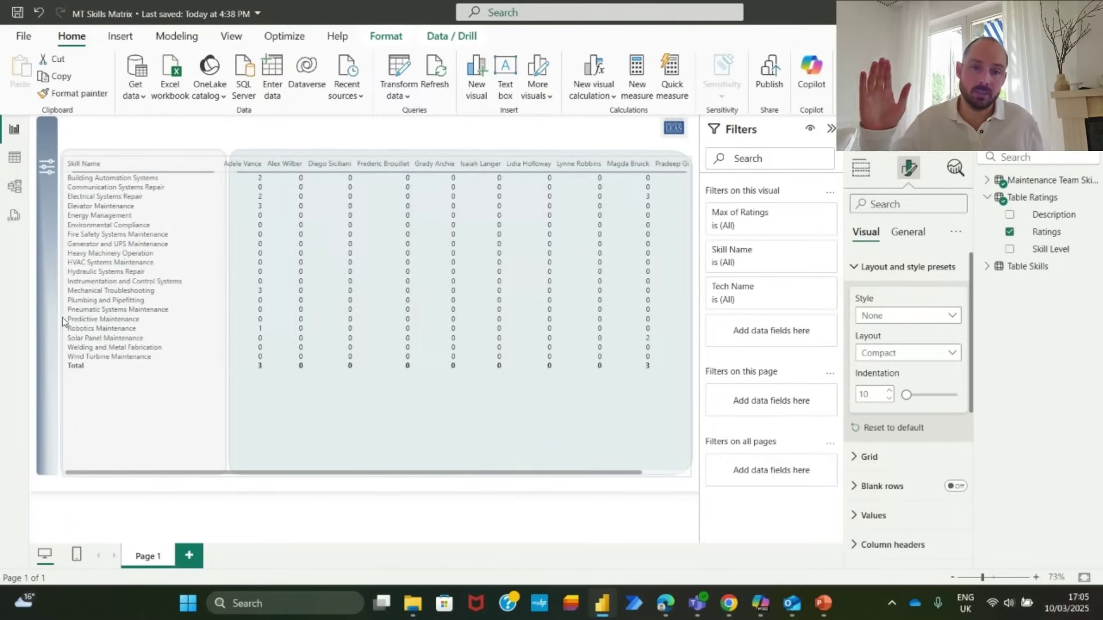
- Turn off the column subtotals and row subtotals of the matrix
click(865, 267)
scroll(907, 344, down, 2)
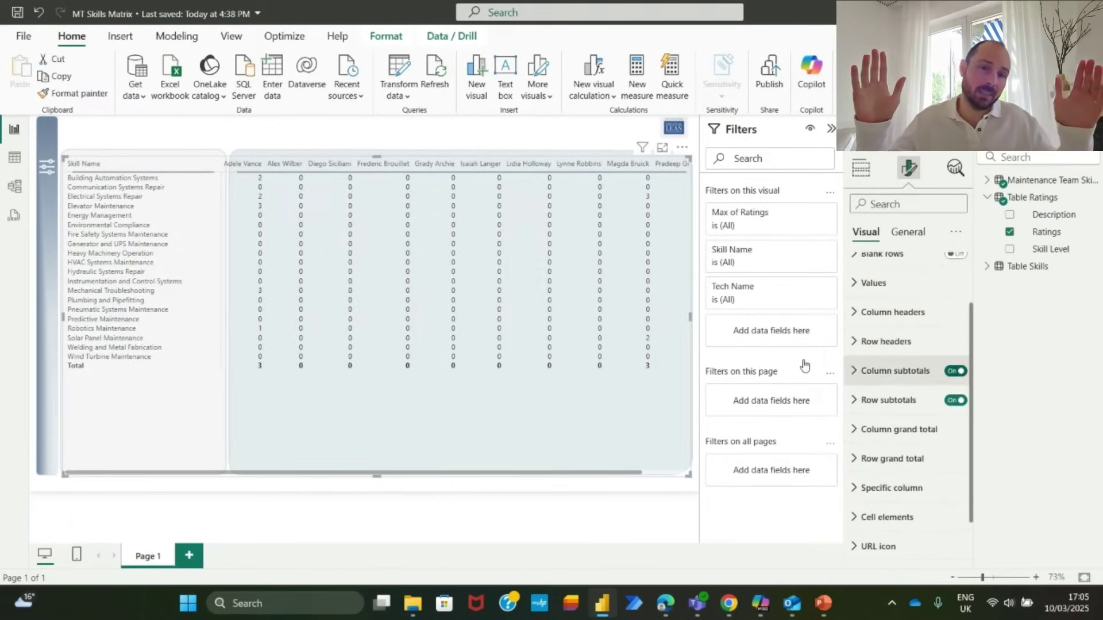
click(955, 400)
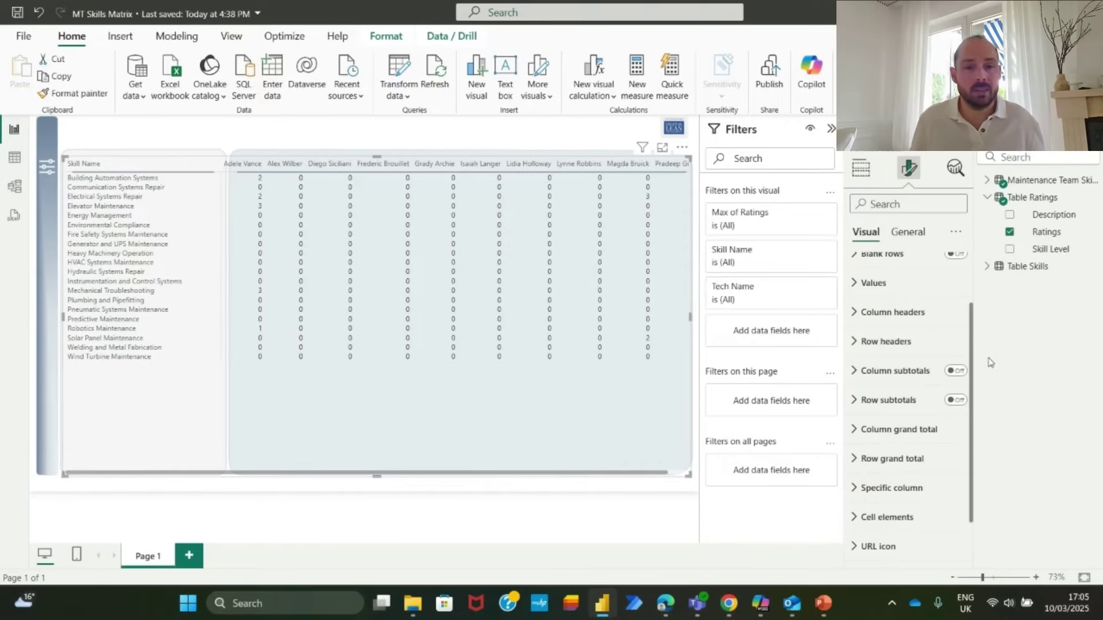
- Format the matrix's column headers in bold with a font size of 12
click(859, 319)
click(955, 380)
click(955, 380)
click(911, 384)
click(898, 315)
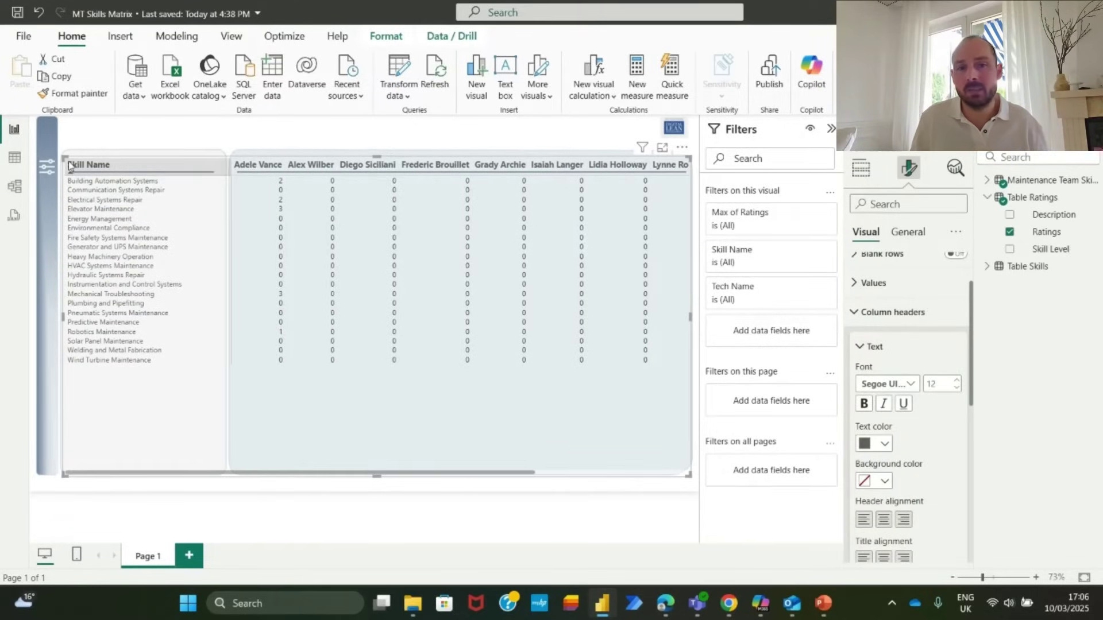
- Format the matrix's row headers in bold with a font size of 12
scroll(879, 323, down, 4)
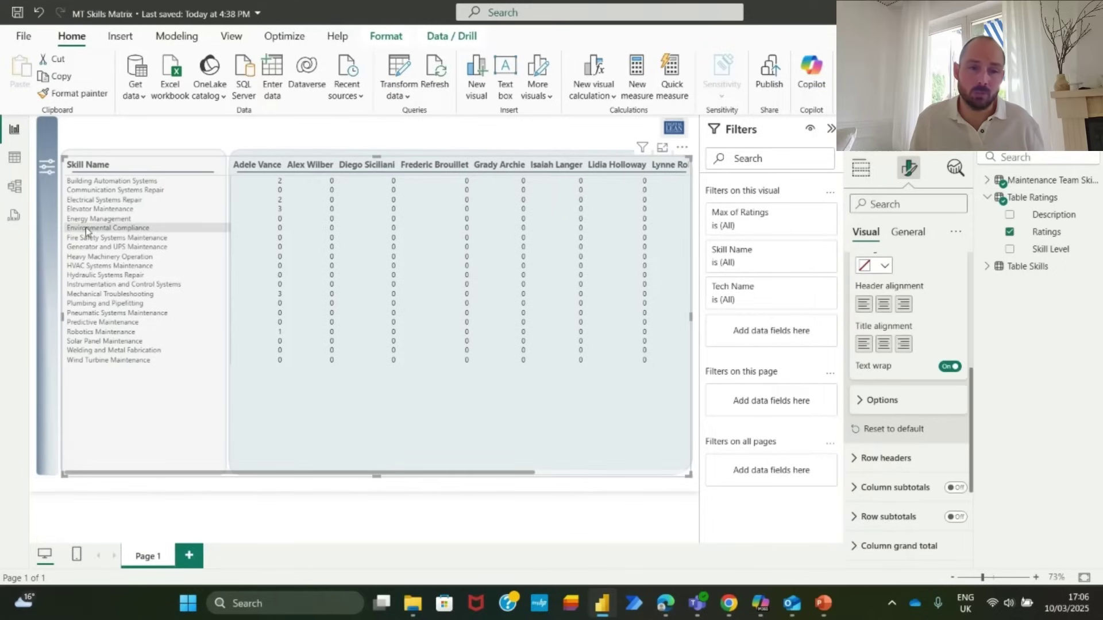
scroll(879, 323, up, 2)
scroll(862, 287, down, 3)
click(886, 386)
click(956, 454)
click(956, 454)
click(895, 459)
click(896, 386)
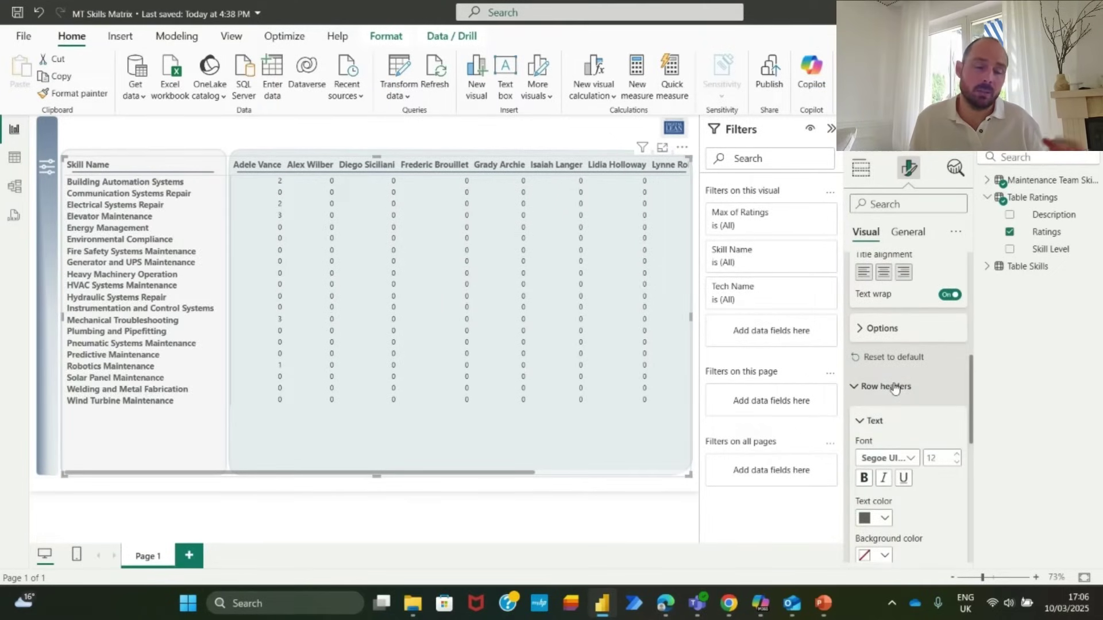
- Change the font of the matrix's row headers to a lighter Segoe UI variant
click(896, 458)
click(913, 321)
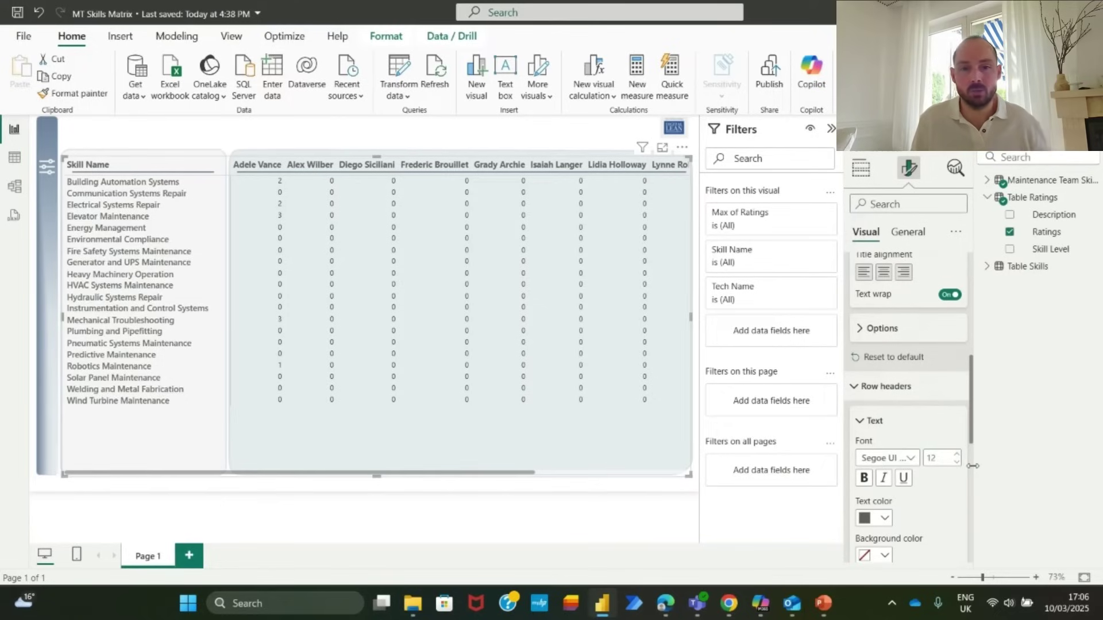
click(856, 392)
- Set the matrix grid's row padding to 1 and its global font size to 14
scroll(866, 337, up, 5)
click(857, 388)
click(859, 296)
scroll(870, 402, down, 1)
click(864, 438)
scroll(897, 403, down, 1)
click(901, 399)
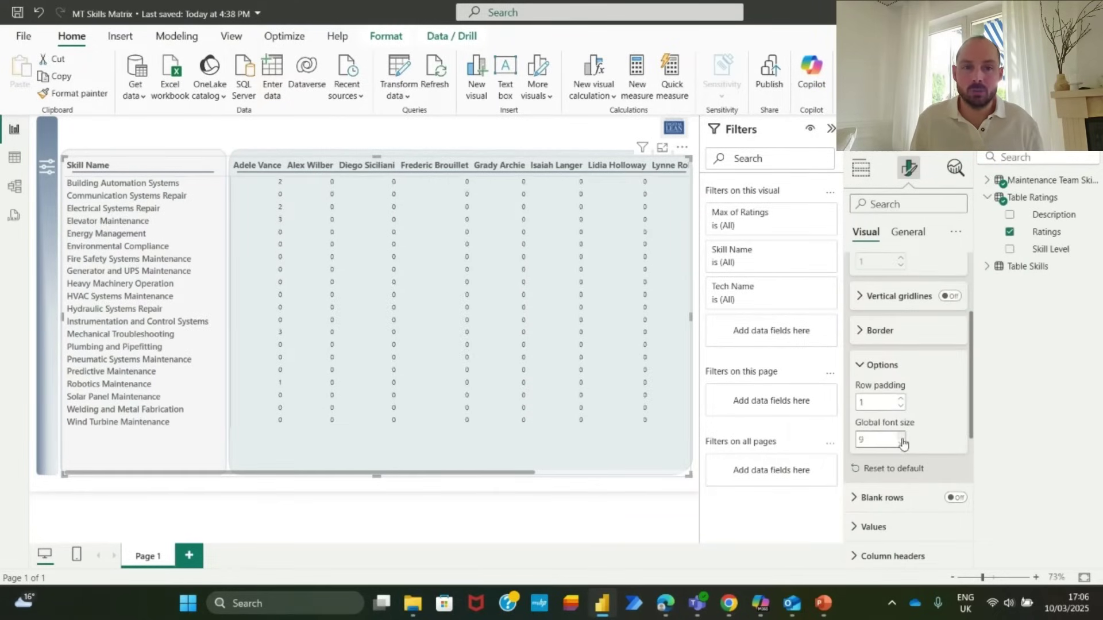
click(901, 437)
click(901, 436)
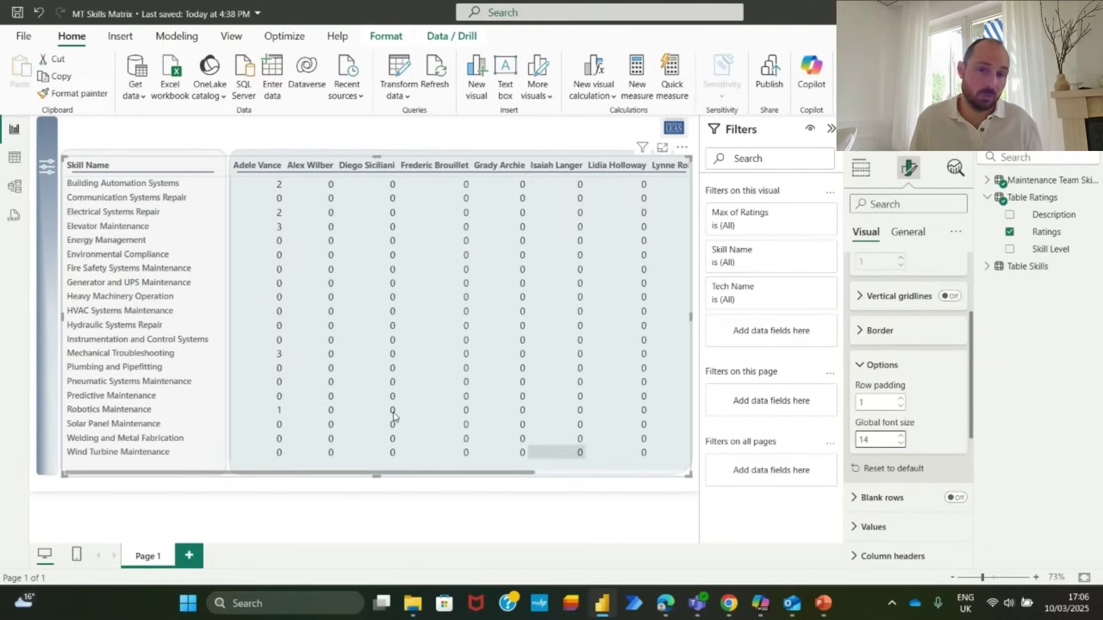
drag(499, 473, 525, 464)
- Reduce the matrix's global font size to 13 and increase its row padding further
click(901, 399)
click(900, 444)
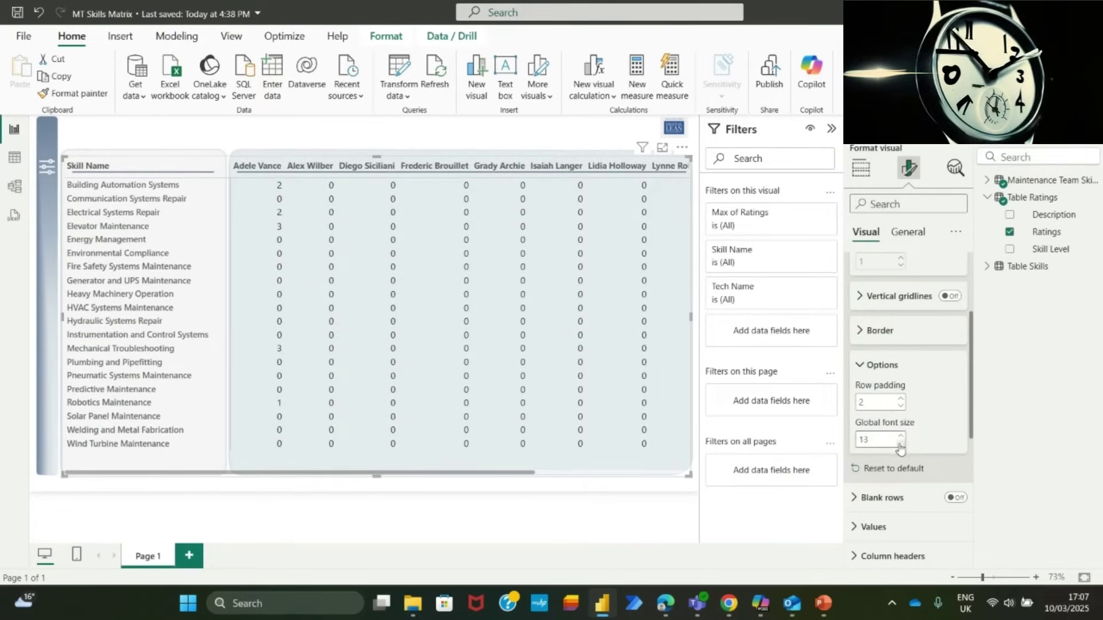
click(901, 399)
- Center the Max of Ratings values in the matrix through its specific column settings
click(860, 168)
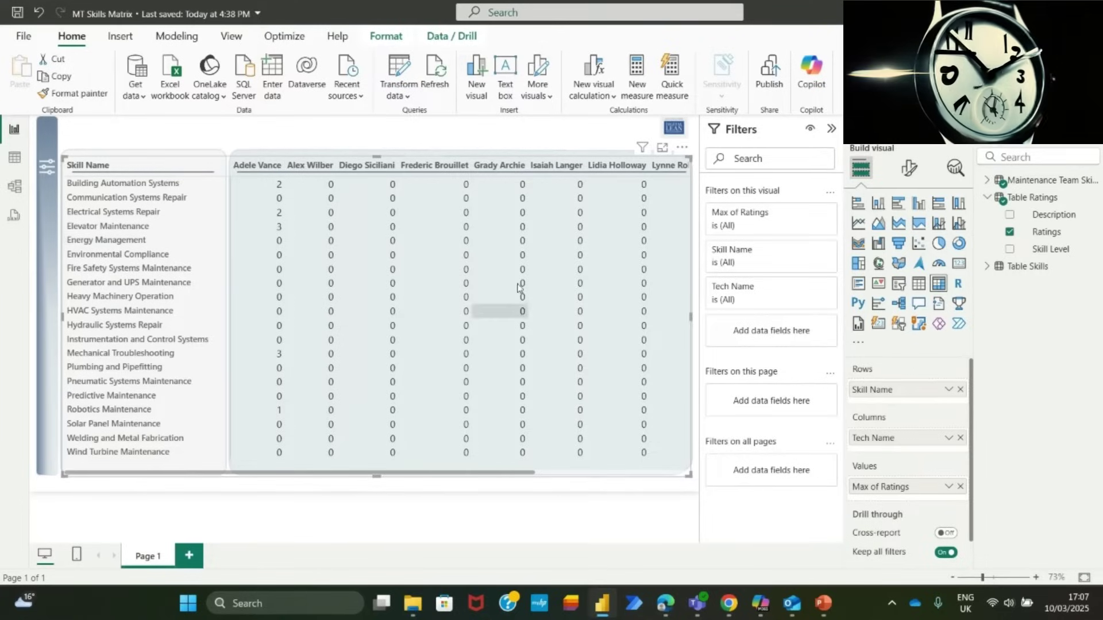
click(281, 138)
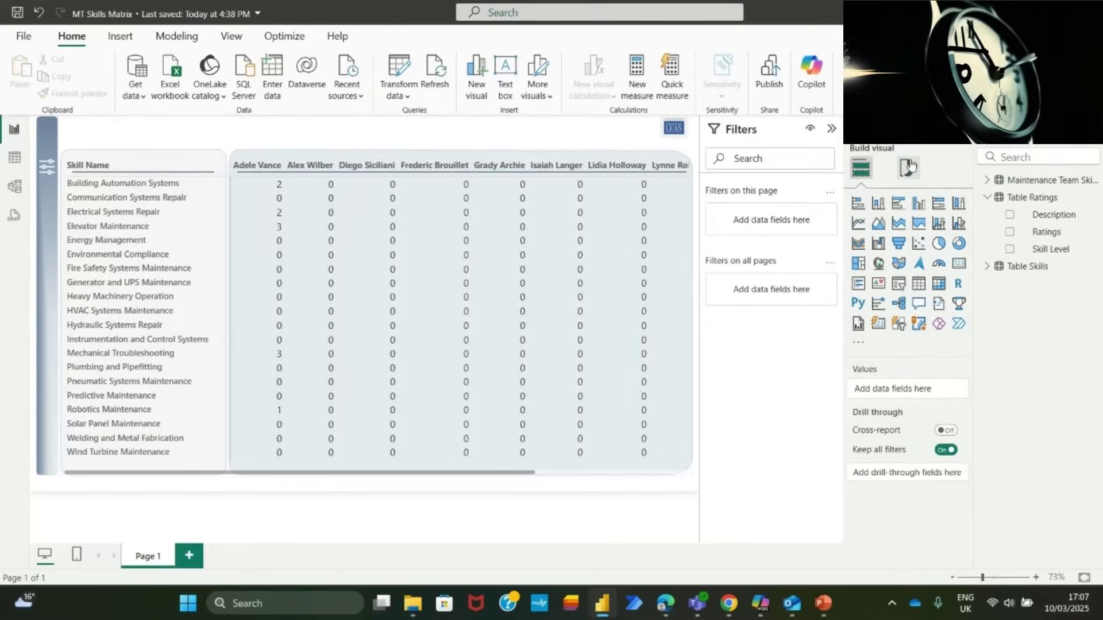
click(517, 476)
click(909, 168)
scroll(896, 502, down, 3)
click(886, 460)
scroll(879, 456, down, 3)
scroll(879, 458, up, 3)
click(888, 403)
scroll(891, 428, down, 3)
click(883, 503)
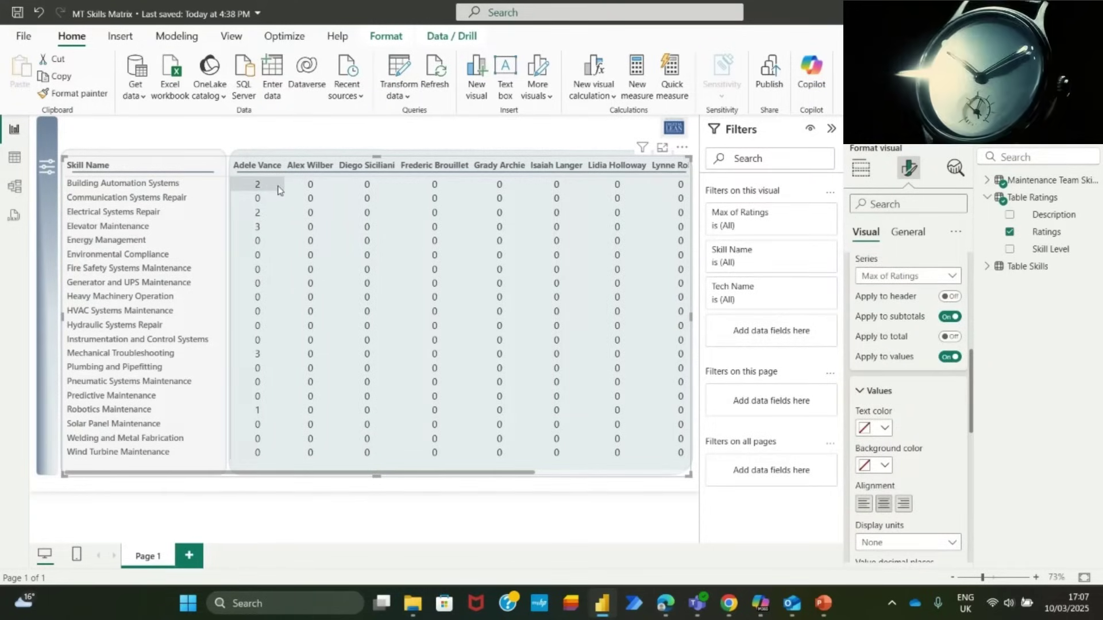
- Turn on background color for the matrix's cell elements and open its conditional formatting settings
scroll(896, 378, up, 2)
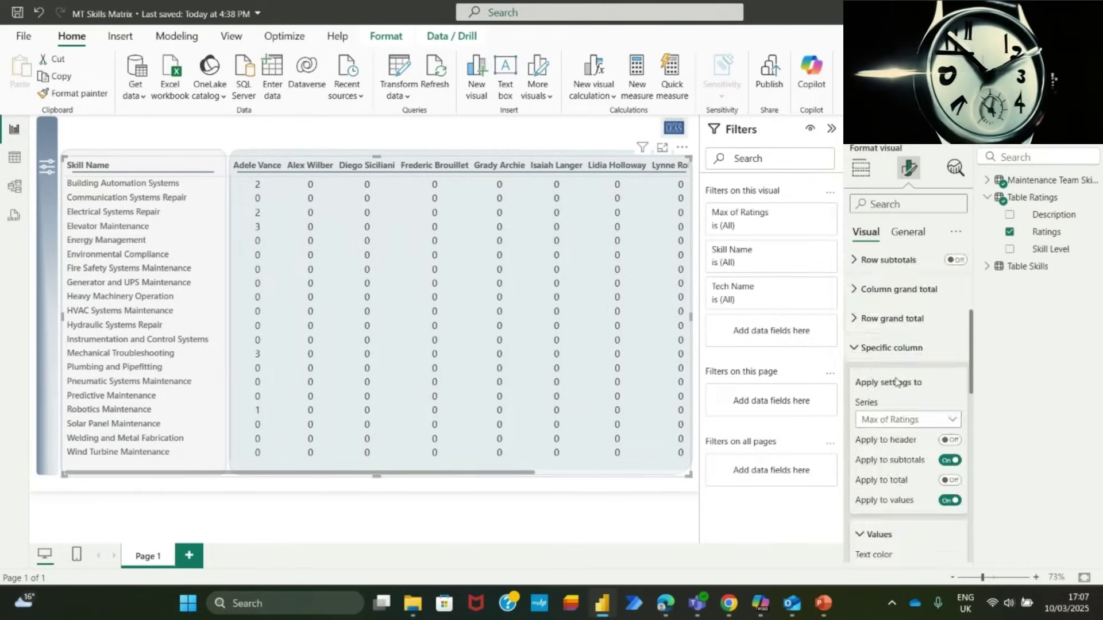
click(860, 346)
scroll(860, 343, down, 1)
click(949, 409)
click(866, 425)
- Set the background gradient's lowest-value color to red and its highest-value color to dark green
click(417, 280)
click(442, 480)
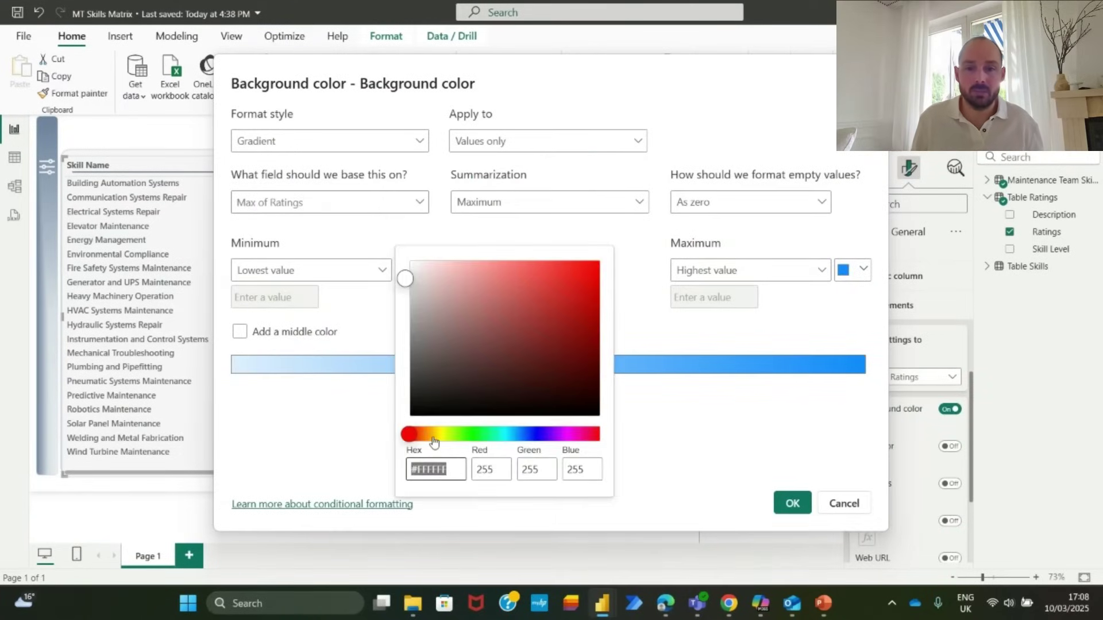
mouse_move(588, 270)
mouse_down()
mouse_move(586, 286)
mouse_move(562, 294)
mouse_up()
click(695, 439)
click(856, 270)
click(718, 481)
click(722, 434)
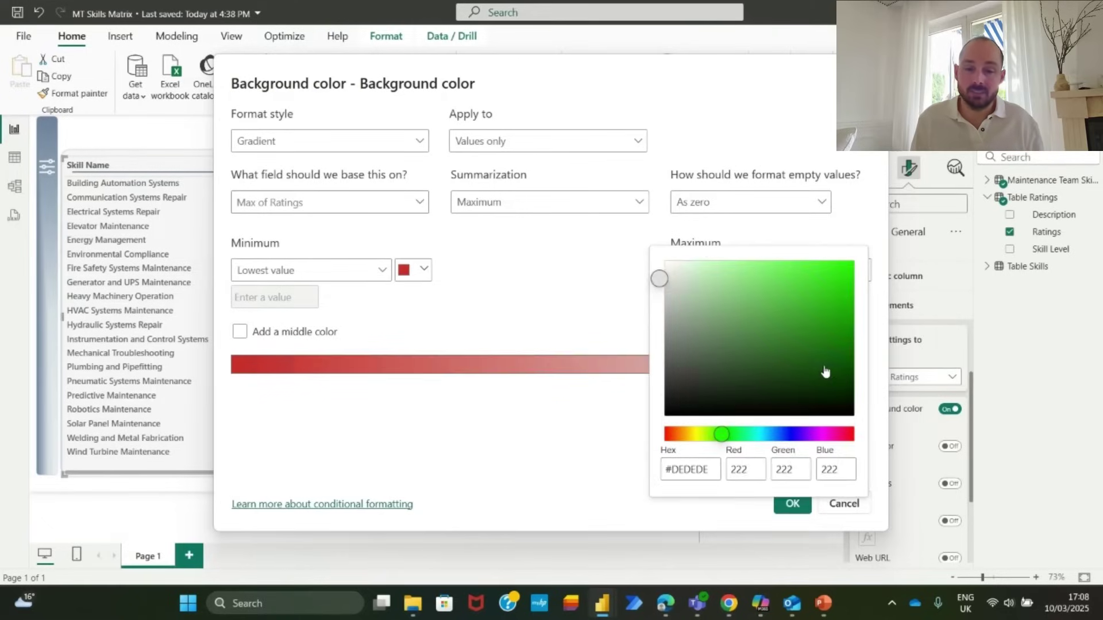
drag(824, 368, 822, 359)
- Add a light yellow middle color to the background gradient and apply the formatting
click(239, 331)
click(638, 269)
click(790, 329)
click(792, 504)
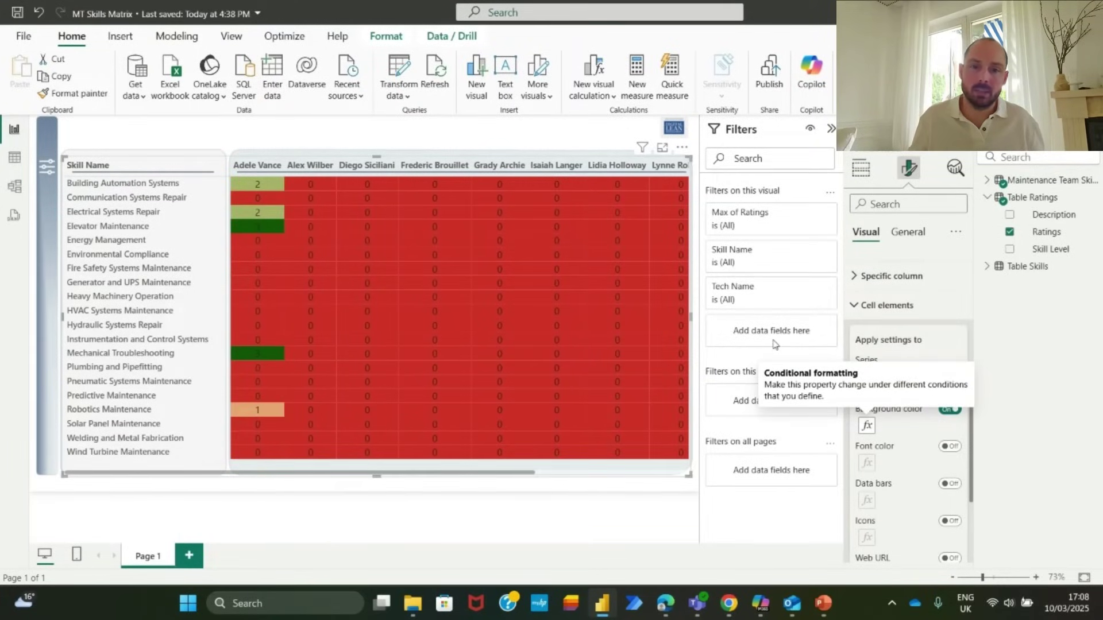
- Reset the cells' background color formatting and set the gradient's lowest-value color to dark red
click(949, 409)
click(949, 409)
click(866, 426)
click(411, 274)
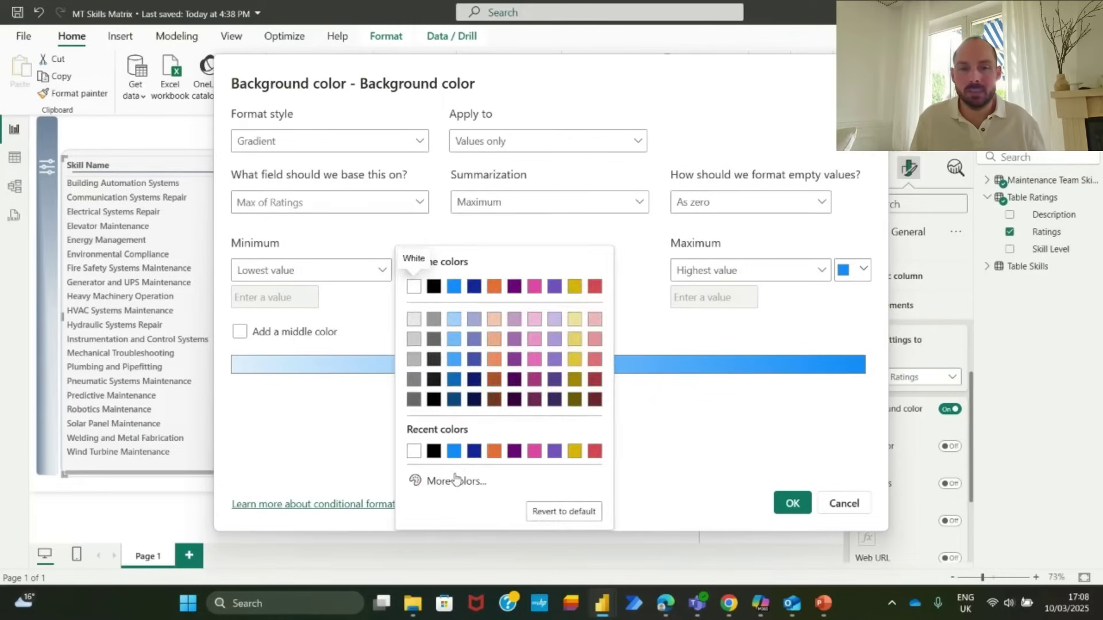
click(595, 379)
- Set the gradient's highest-value color to green #0F6809, include a middle color, and apply the formatting
click(853, 270)
click(710, 481)
mouse_move(764, 368)
mouse_down()
mouse_move(812, 347)
mouse_move(804, 326)
mouse_move(833, 349)
mouse_up()
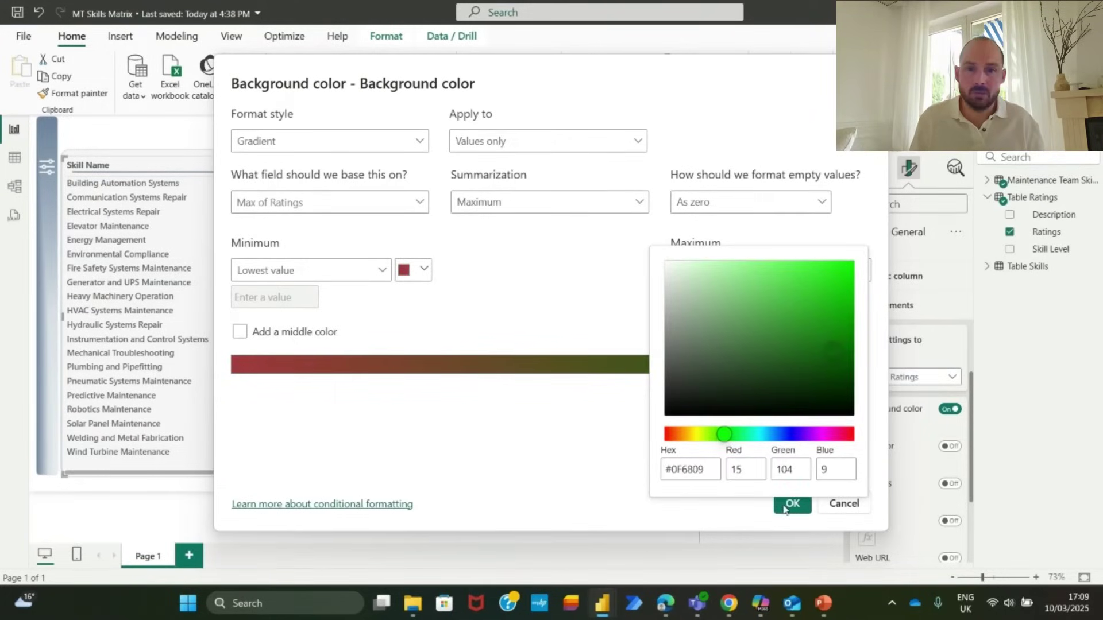
click(644, 448)
click(240, 332)
click(632, 270)
click(777, 502)
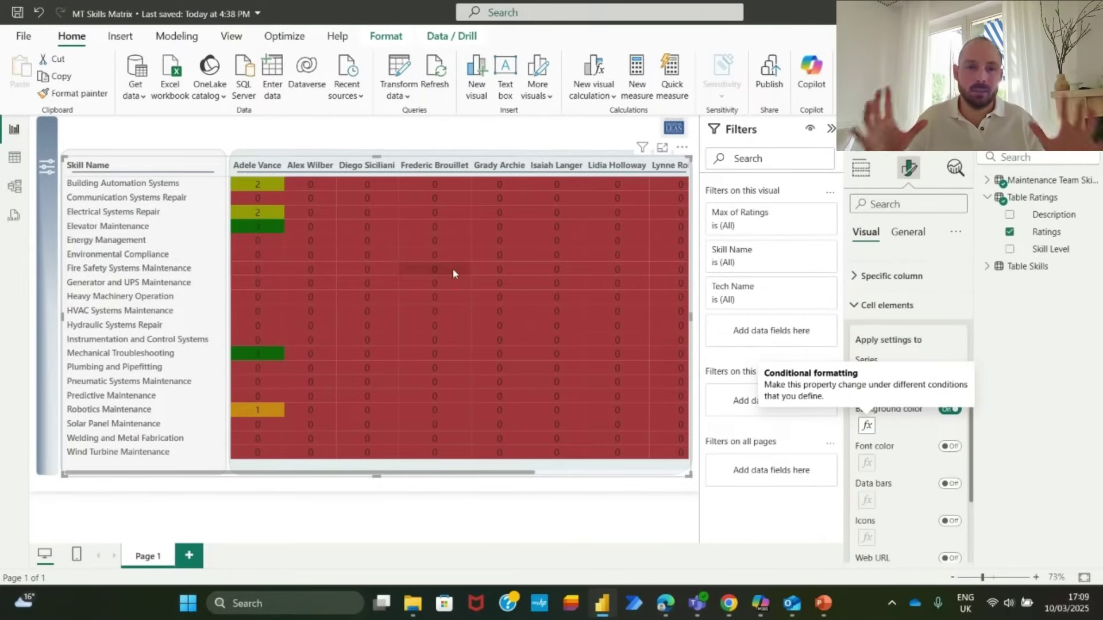
- Set the font size of the matrix's column headers to 13
click(320, 510)
mouse_move(301, 473)
mouse_down()
mouse_move(322, 493)
mouse_move(290, 488)
mouse_up()
click(310, 511)
click(637, 472)
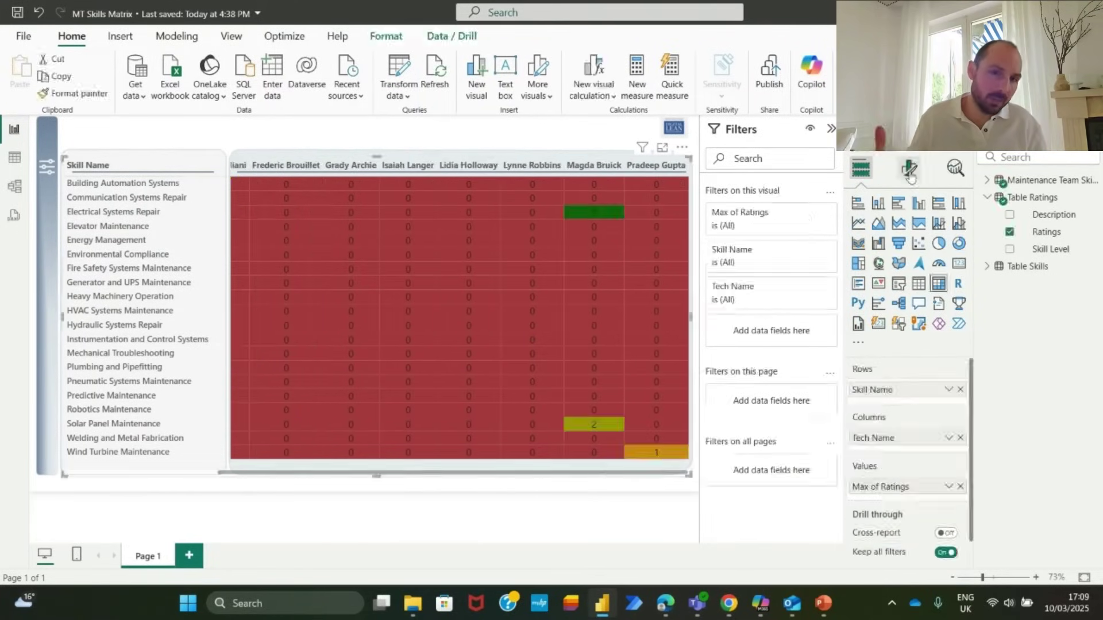
click(909, 170)
scroll(908, 322, down, 2)
click(893, 313)
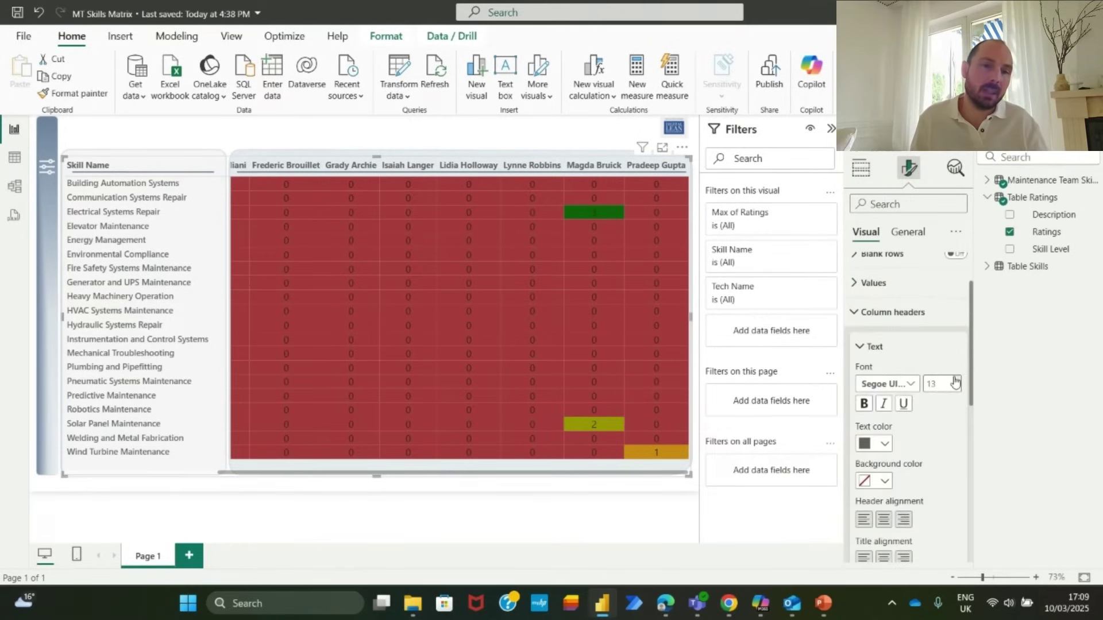
drag(487, 468, 486, 465)
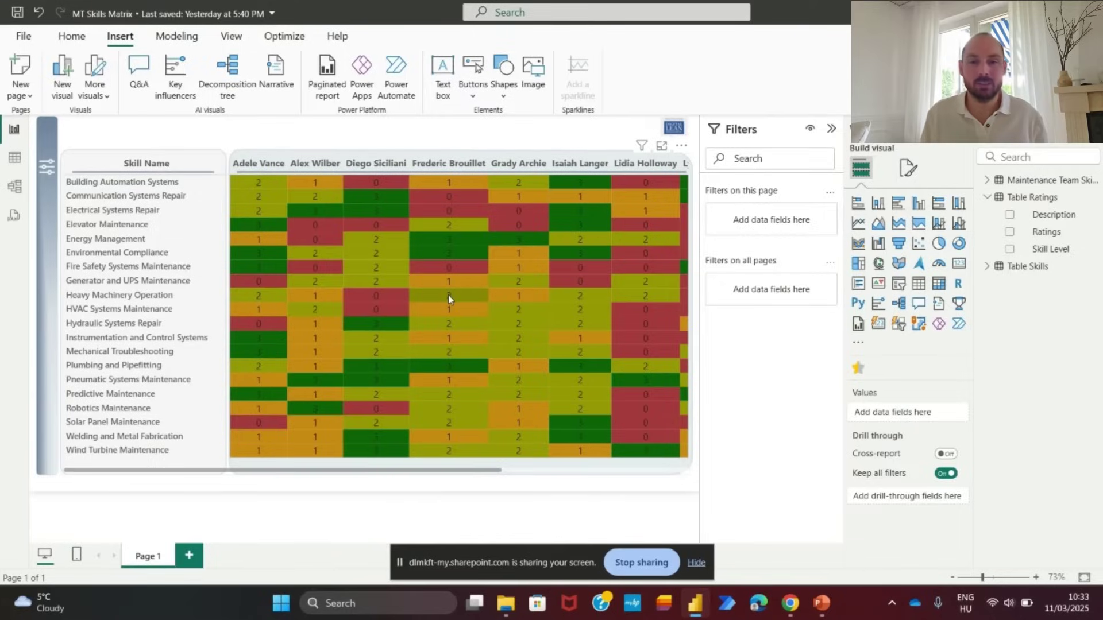
- Add a new report page and set its canvas type to Tooltip
click(195, 559)
click(903, 173)
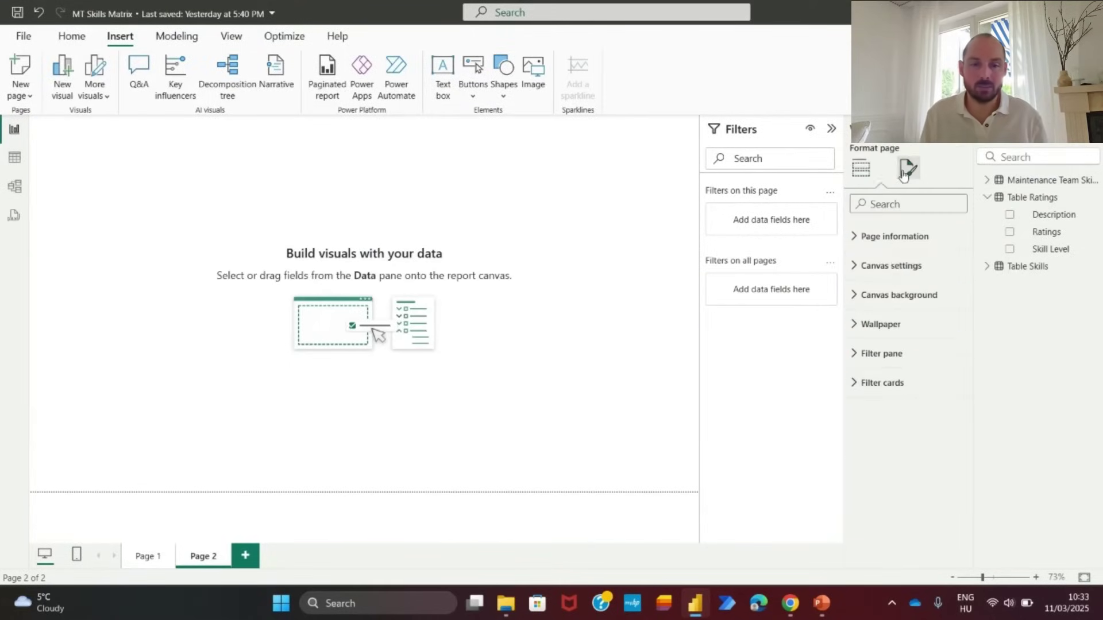
click(890, 266)
click(907, 314)
click(870, 383)
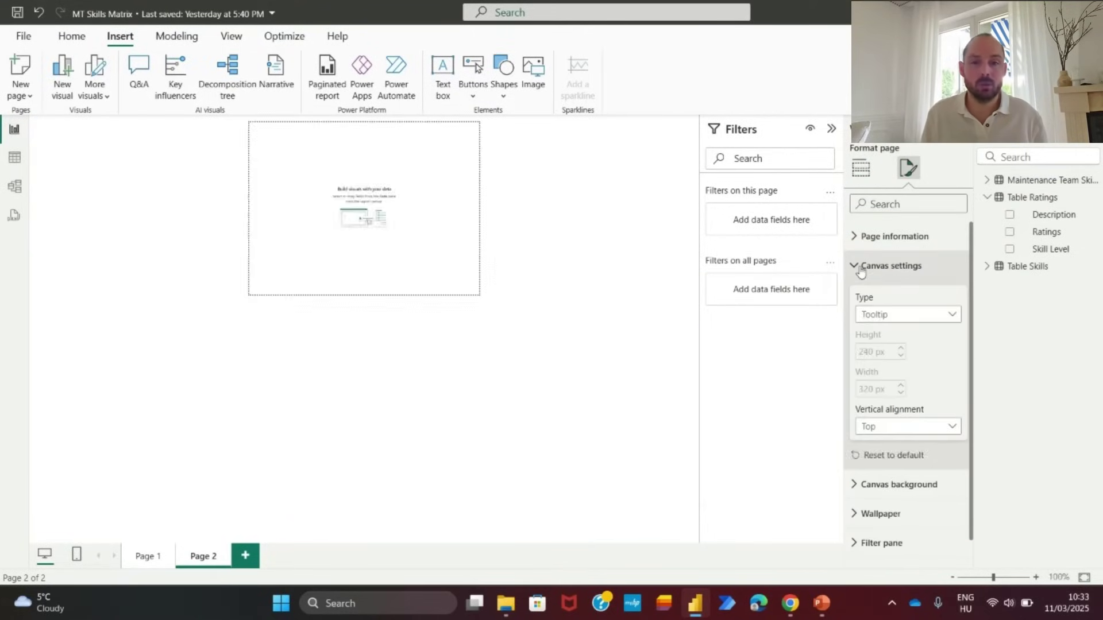
click(860, 269)
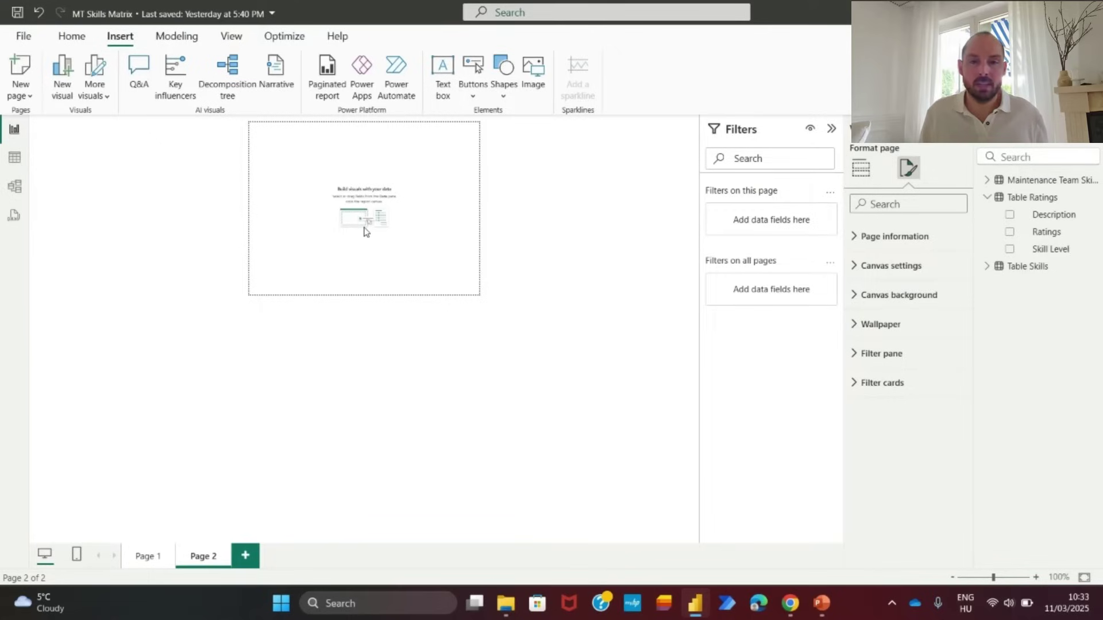
- Check the three-panel slide in PowerPoint, then set its image as Page 2's canvas background with 0% transparency
click(825, 603)
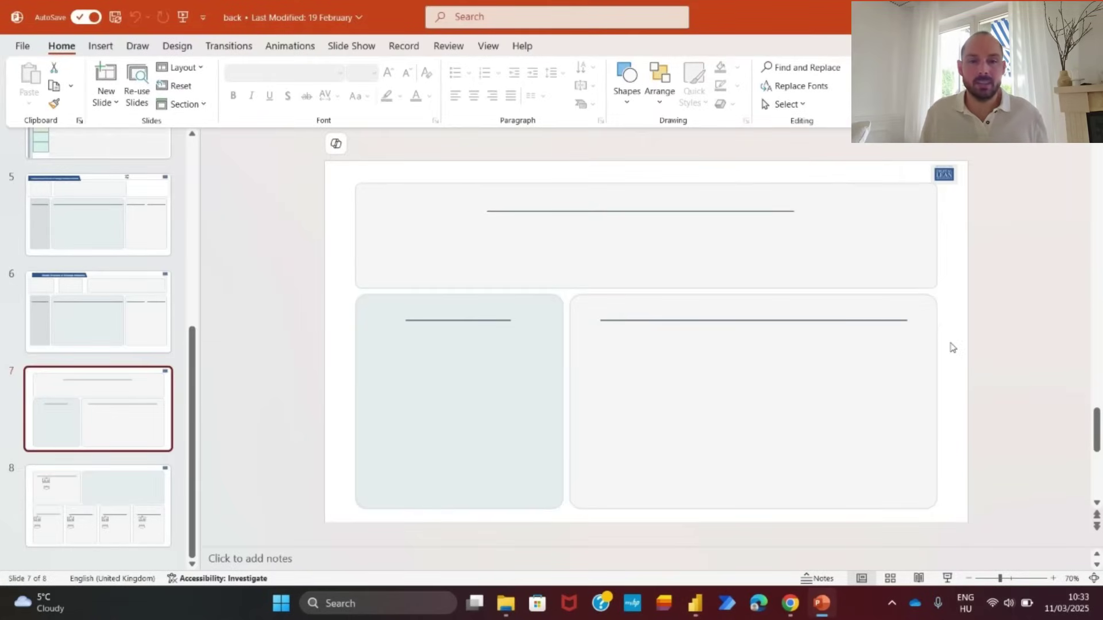
key(alt+Tab)
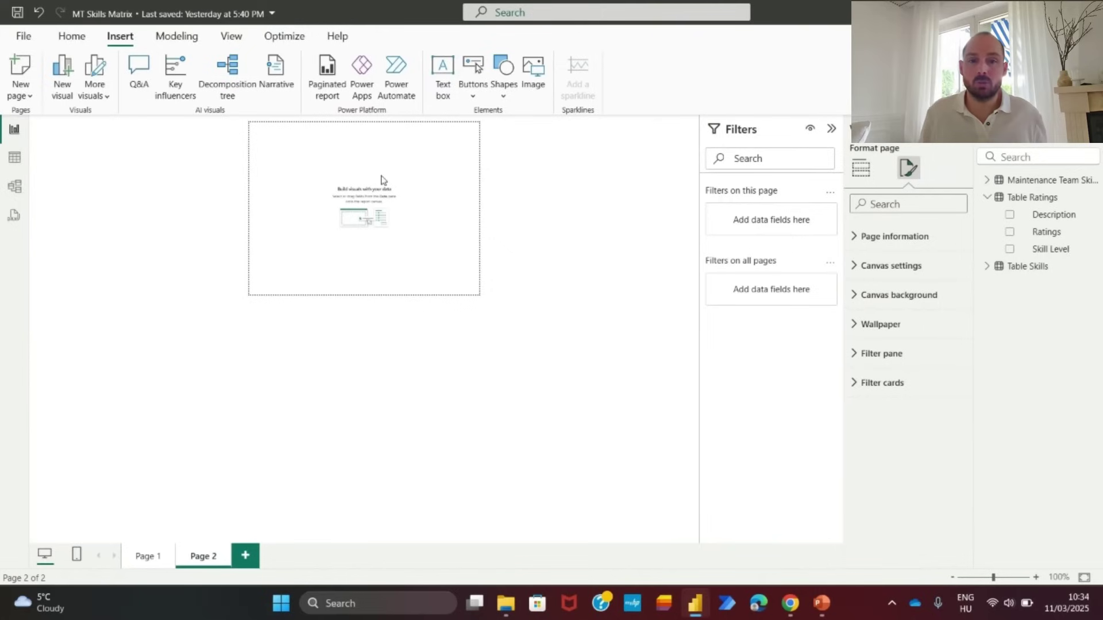
click(866, 296)
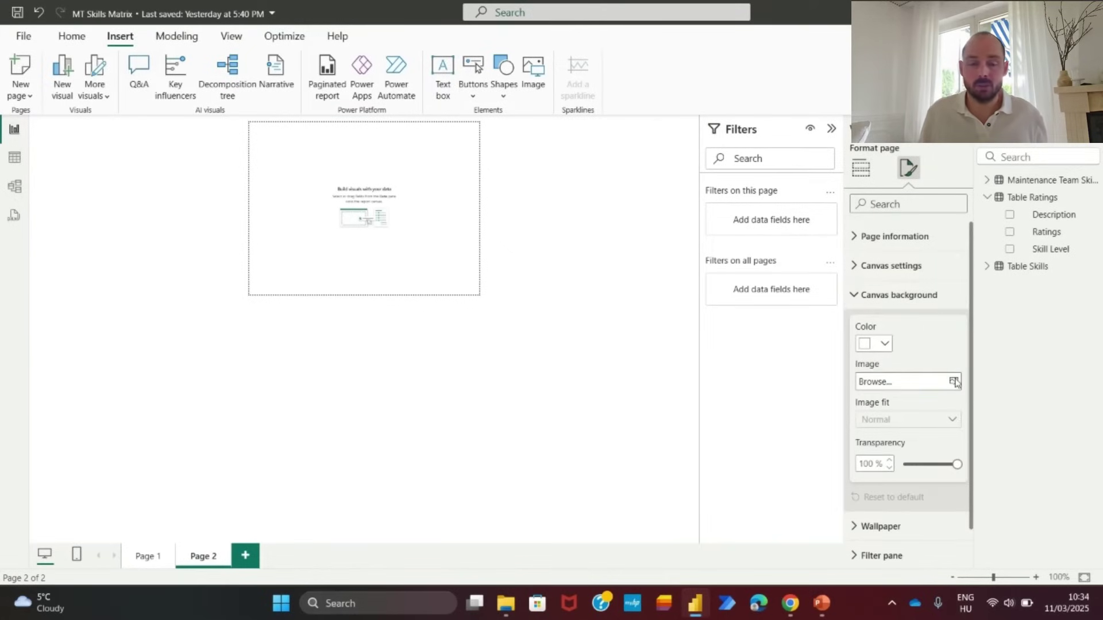
click(896, 382)
click(265, 137)
click(429, 318)
click(903, 463)
click(234, 189)
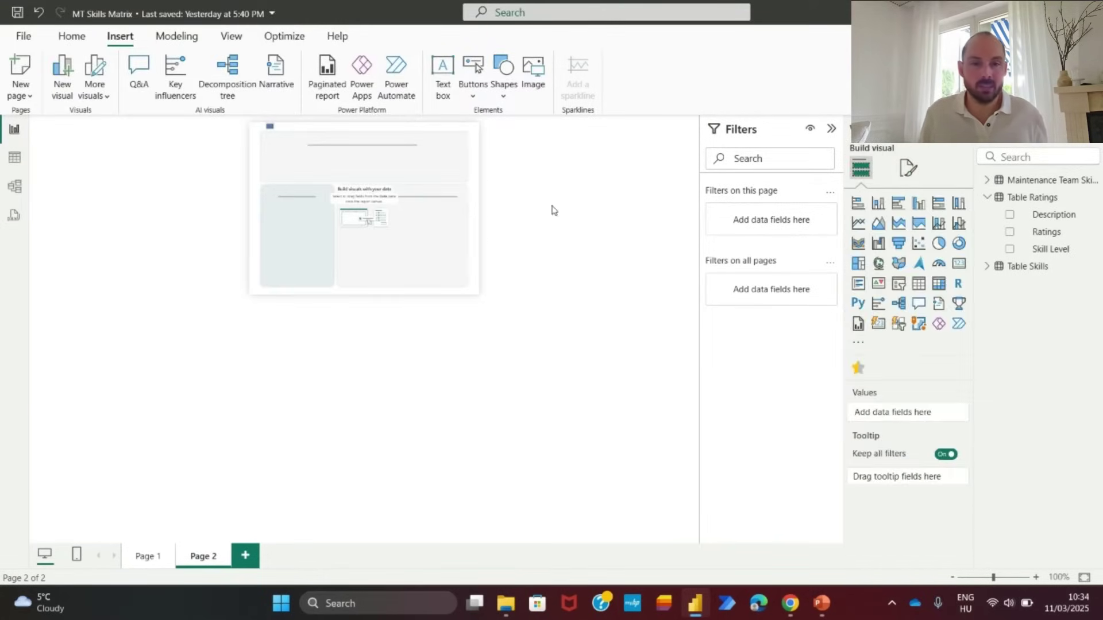
- Insert a rectangle shape without fill or border and turn on its text
click(503, 86)
click(503, 145)
click(870, 288)
click(949, 323)
click(949, 441)
click(950, 475)
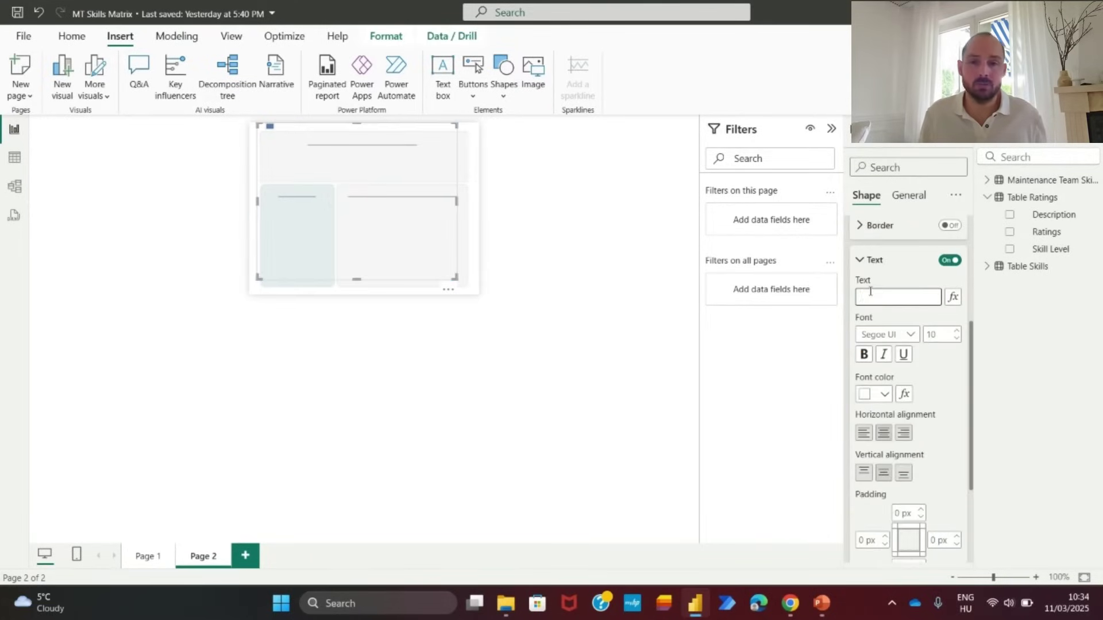
- Label the shape Rating in bold dark blue text and shrink it to sit above the upper panel's line
click(885, 394)
click(923, 394)
click(885, 394)
click(873, 330)
drag(357, 280, 365, 170)
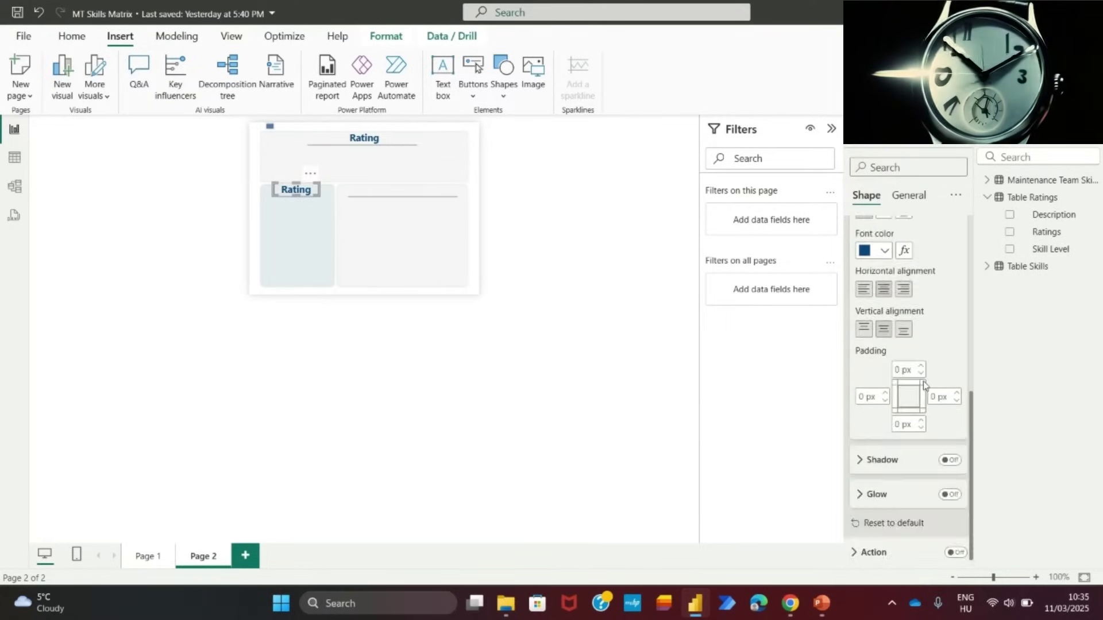
- Label the copied headings of the lower panels Level and Description, and widen the Description heading to fit its text
click(305, 196)
click(869, 289)
click(877, 510)
text(Description)
click(633, 409)
click(379, 190)
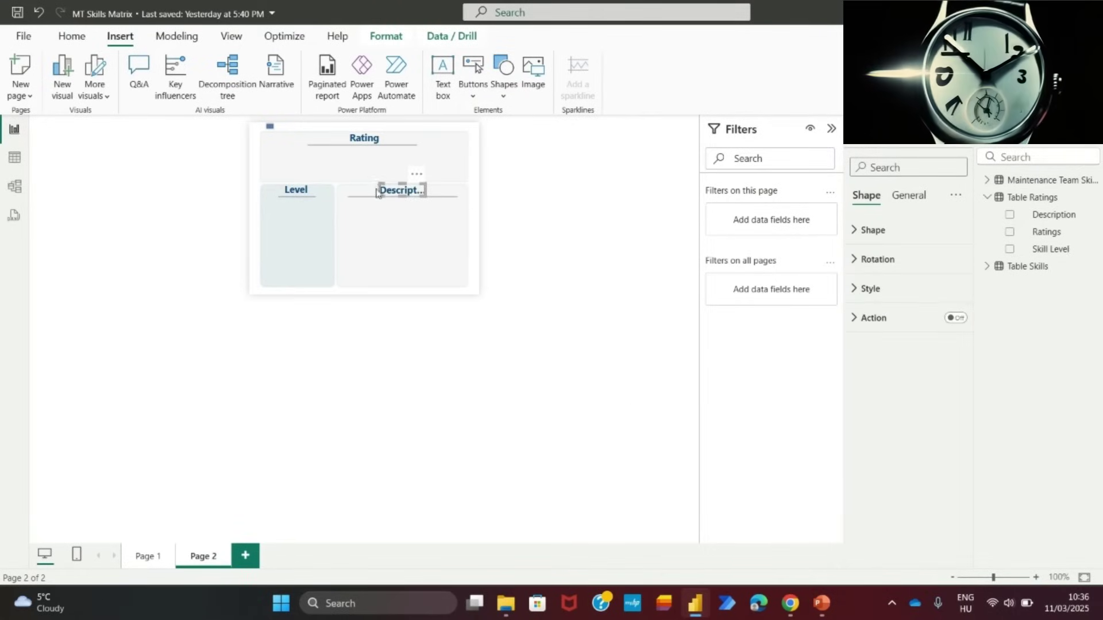
- Get the Ratings visual by TME AG from the Power BI visuals gallery
click(404, 250)
click(859, 344)
click(903, 353)
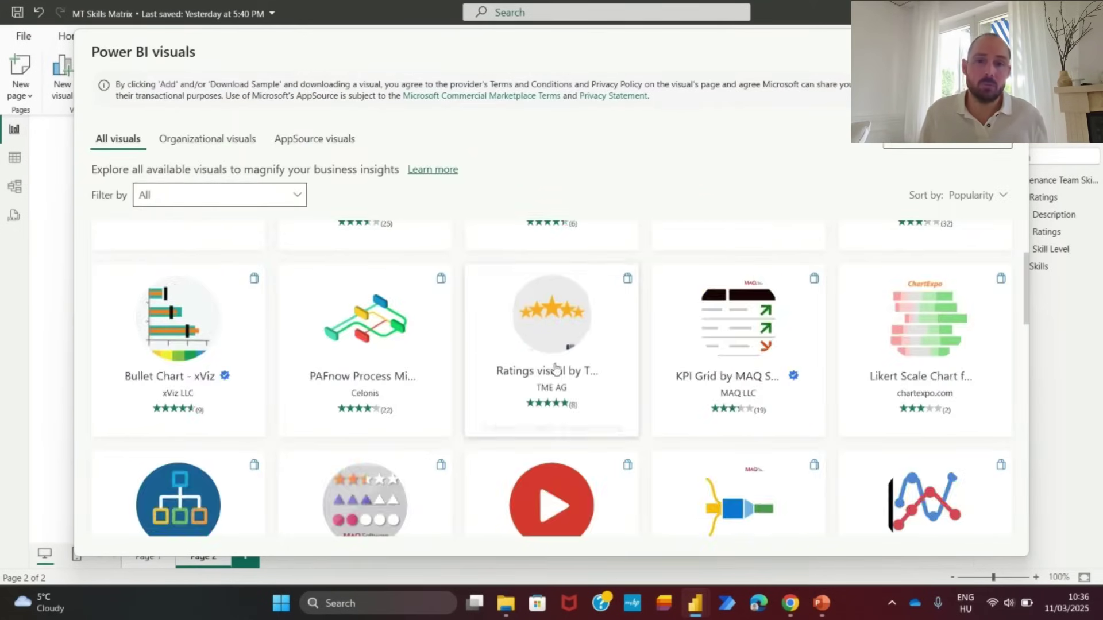
scroll(556, 370, up, 2)
scroll(537, 391, down, 1)
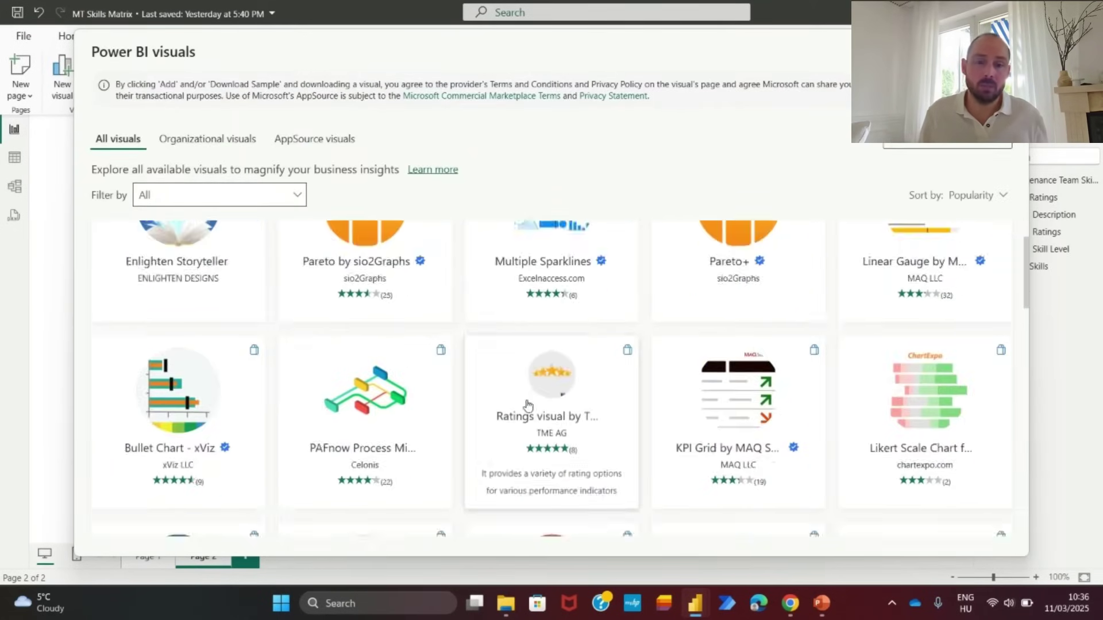
click(550, 400)
click(170, 256)
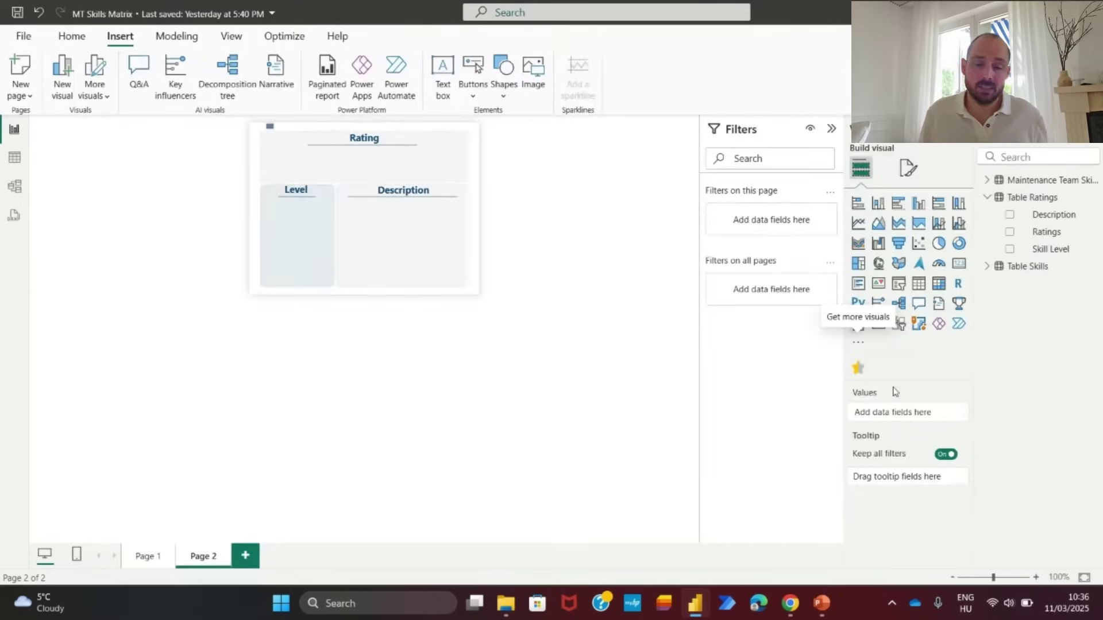
- Insert the star rating visual on the tooltip page and shrink it over the upper panel
click(858, 369)
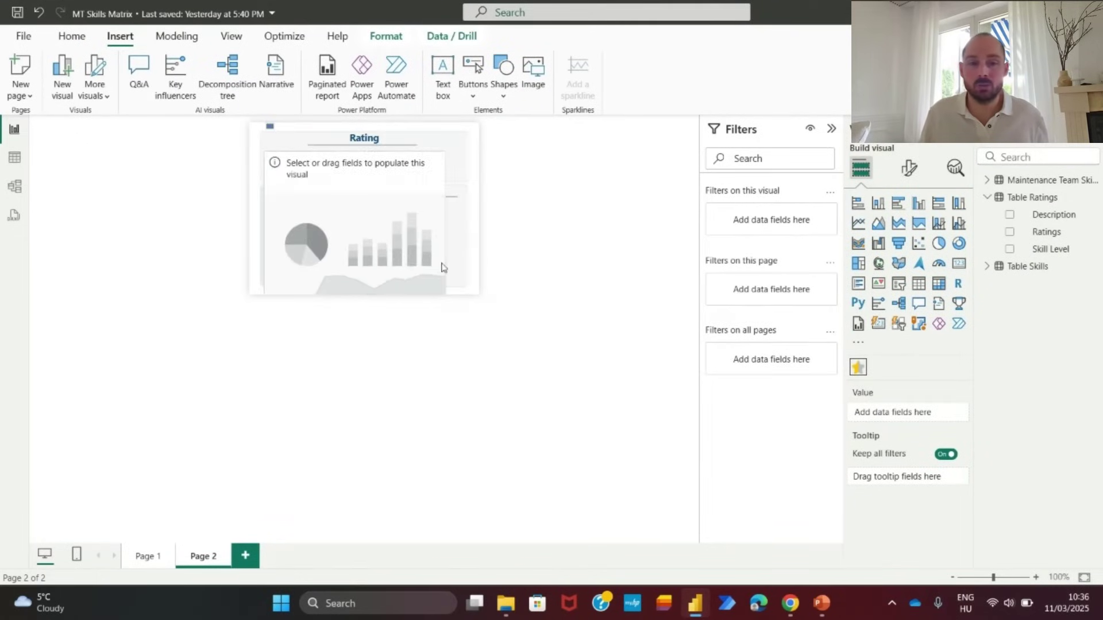
drag(439, 247, 430, 208)
click(908, 168)
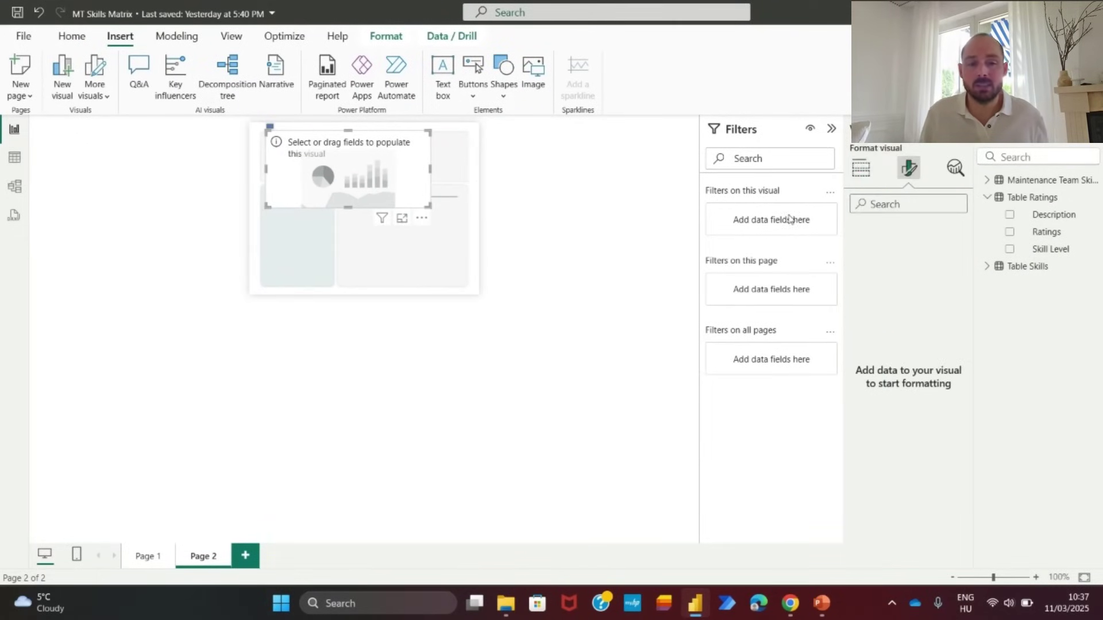
- Add the Ratings field of Table Ratings to the star visual, summarized as minimum
click(860, 168)
click(1009, 232)
click(949, 413)
click(1000, 270)
- Set the rating visual to 3 stars and its unselected color to a lighter gray
click(908, 172)
click(894, 353)
key(BackSpace)
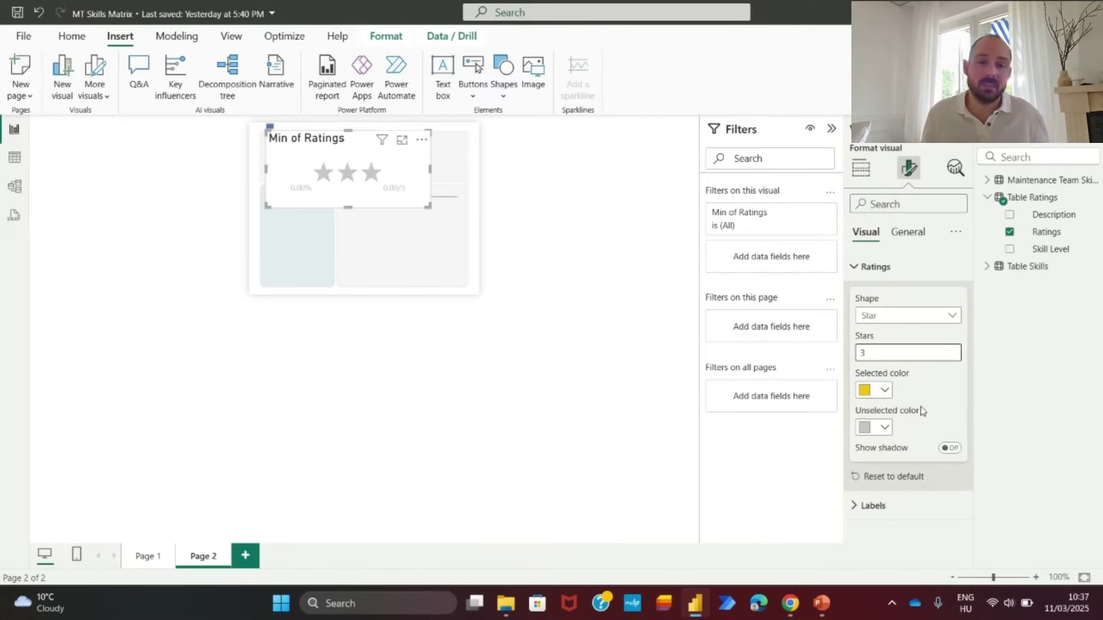
click(884, 428)
click(916, 272)
click(885, 427)
click(872, 233)
- Turn off the labels under the stars of the rating visual
click(873, 505)
scroll(907, 437, down, 3)
click(949, 351)
scroll(919, 436, up, 2)
- Turn off the background and the title of the rating visual
click(908, 232)
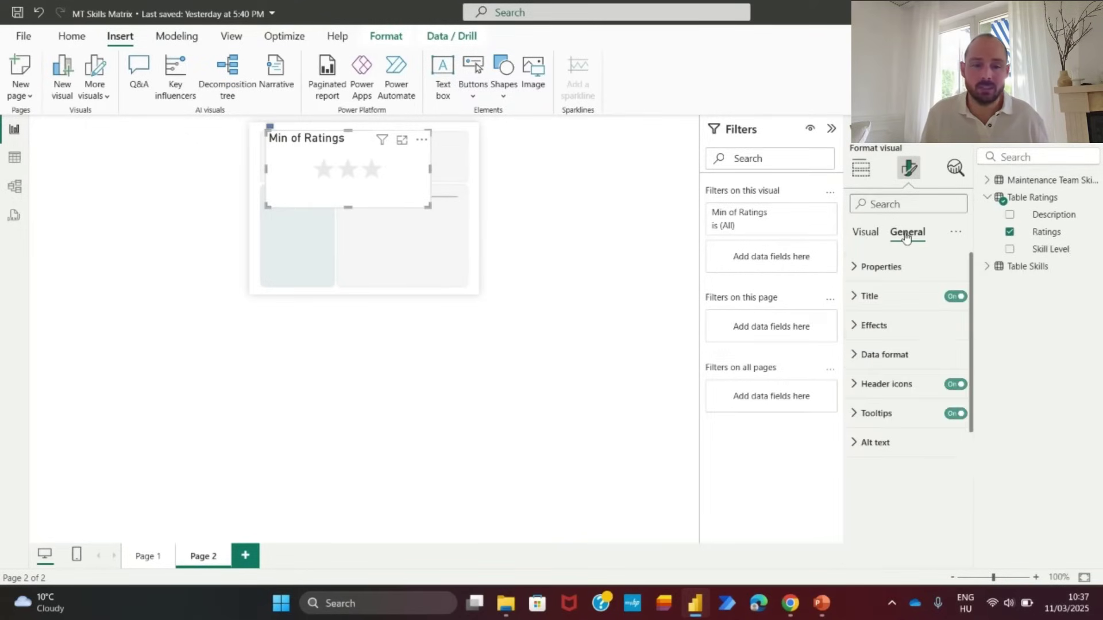
click(873, 325)
click(949, 360)
click(955, 295)
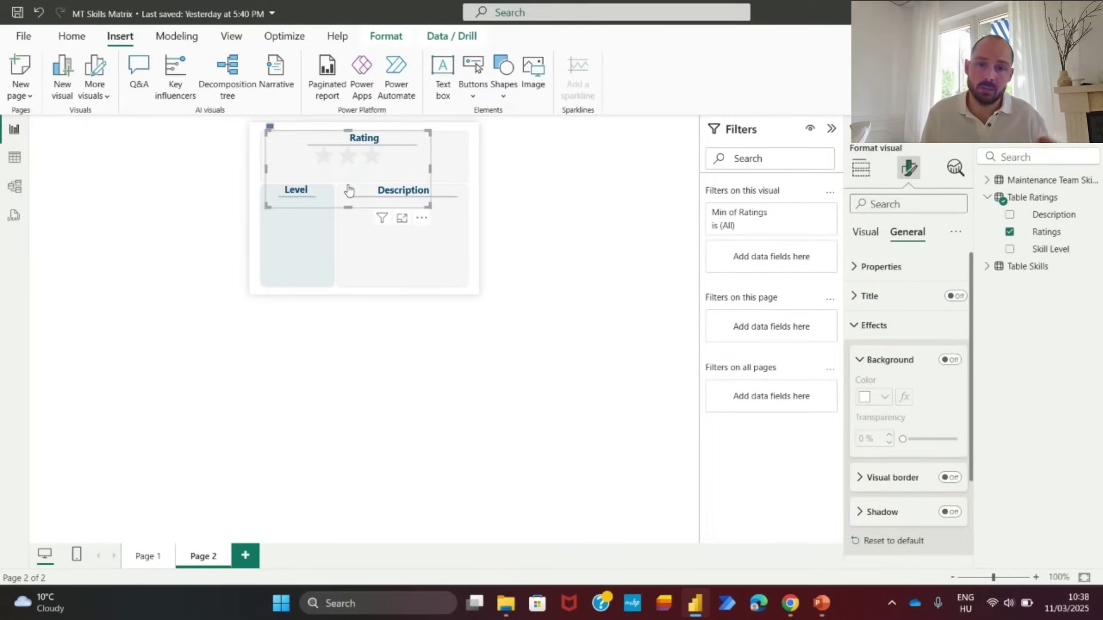
- Resize the rating visual so it spans the width of the Rating box and its stars are centered under the heading
drag(345, 184, 348, 190)
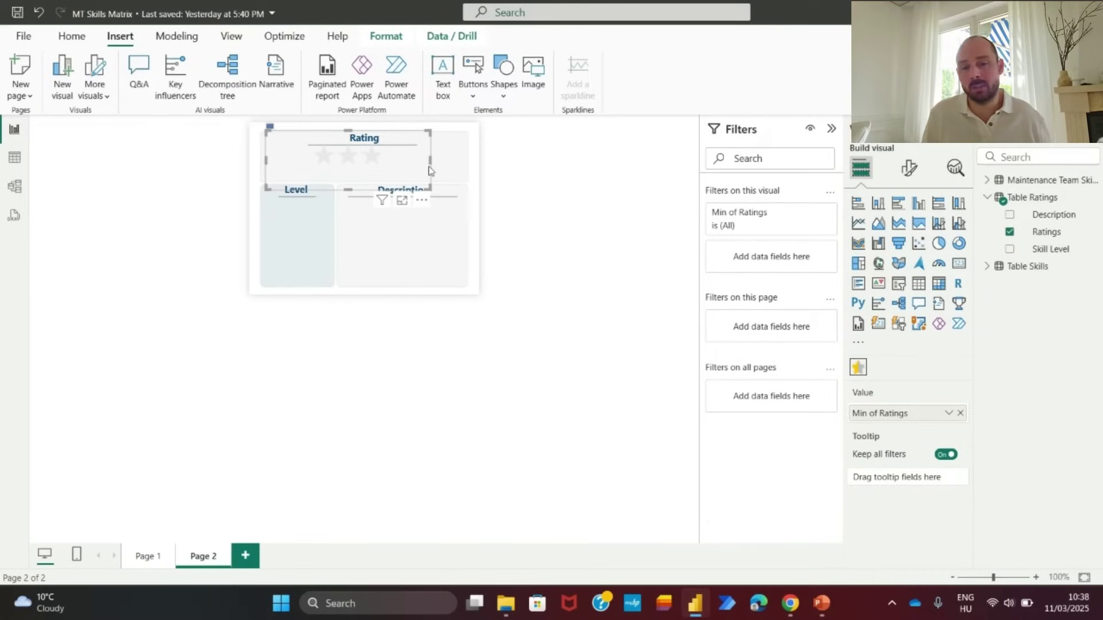
drag(430, 132, 453, 132)
right_click(277, 169)
drag(266, 160, 256, 160)
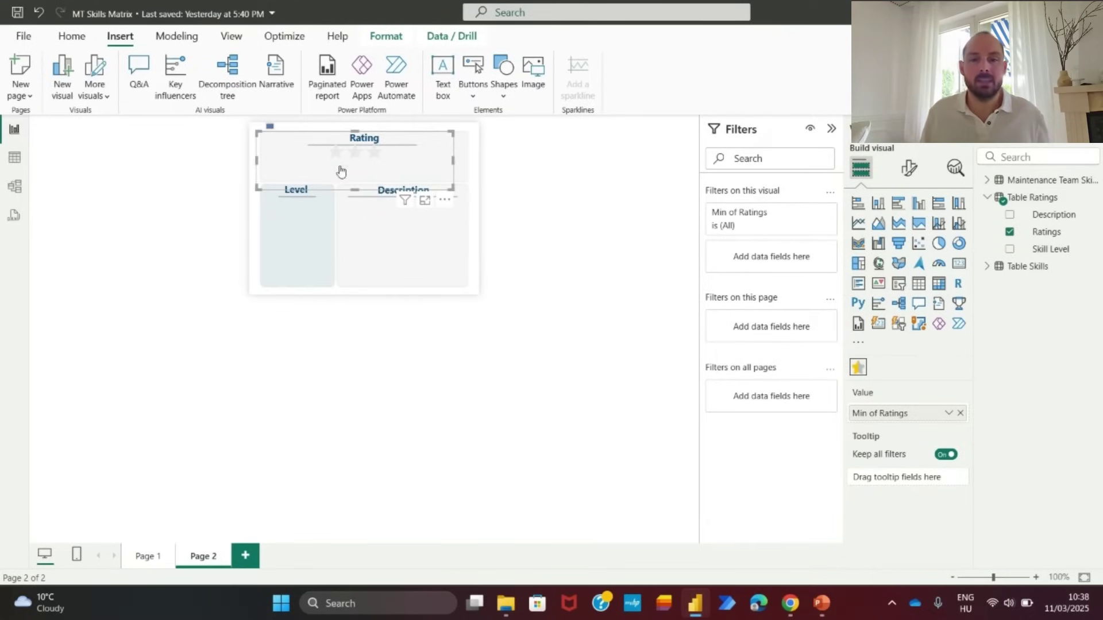
click(561, 202)
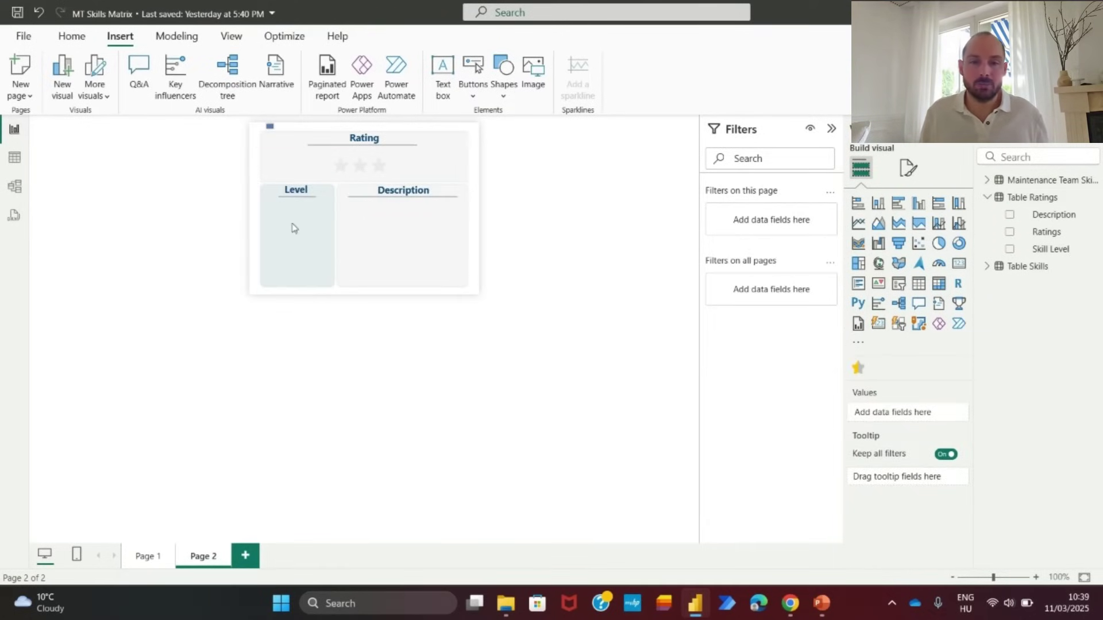
- Add a card visual for the Skill Level field, set its callout value to size 12 and turn off the category label
click(959, 263)
click(1009, 249)
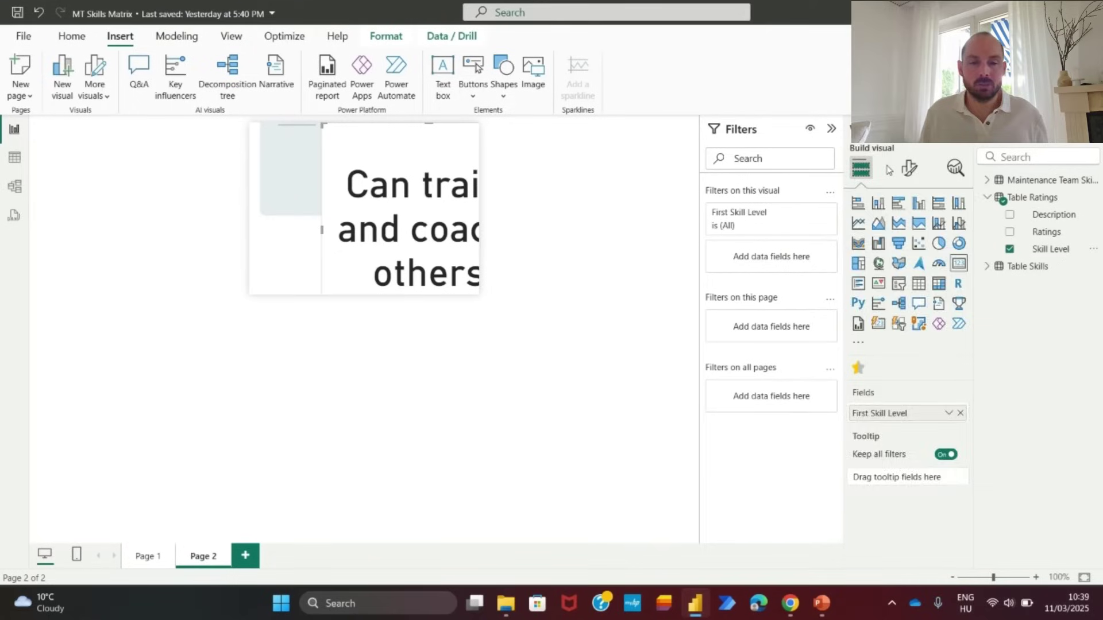
click(908, 168)
click(886, 267)
drag(942, 316, 928, 318)
text(12)
click(897, 266)
click(955, 296)
click(896, 267)
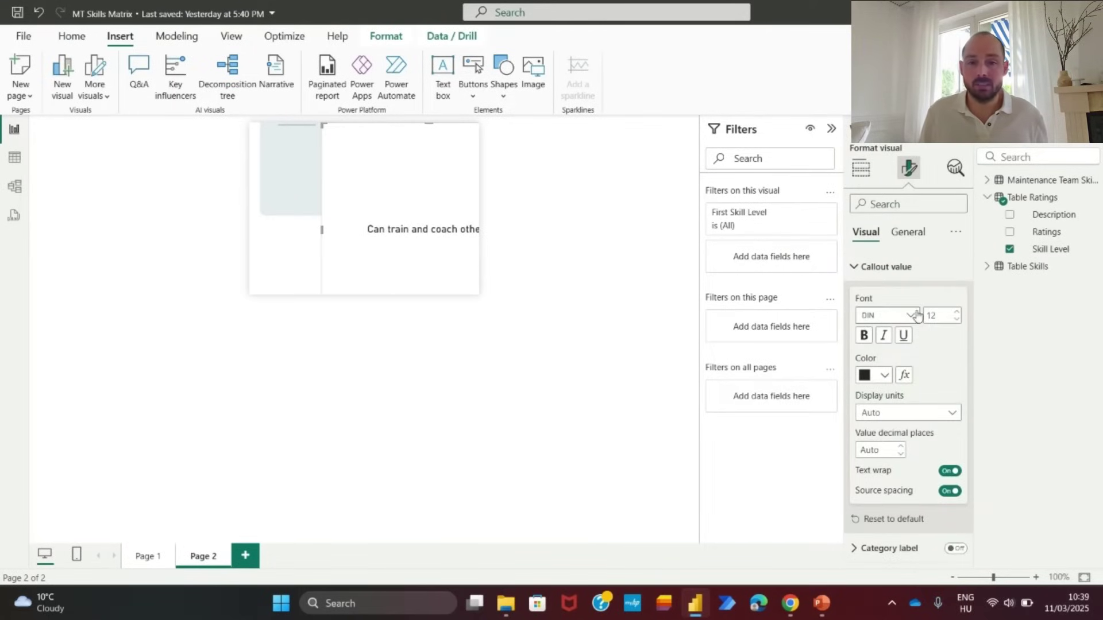
- Change the card's callout value font to the bold Segoe UI typeface and turn off the card's background
click(901, 316)
scroll(903, 345, down, 4)
click(902, 444)
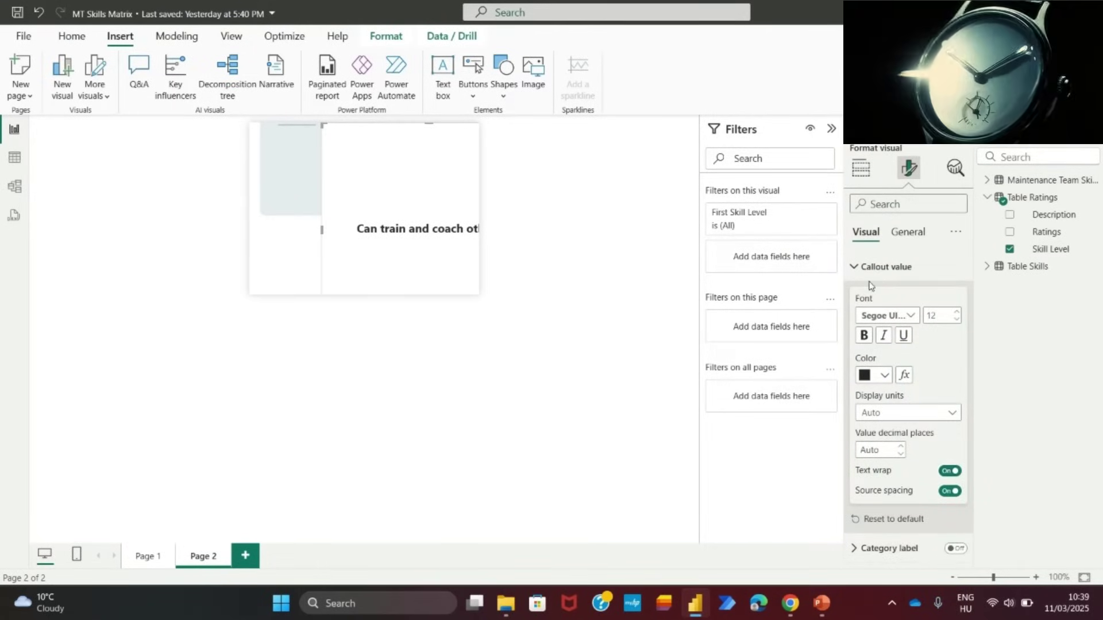
click(907, 231)
click(873, 325)
click(950, 361)
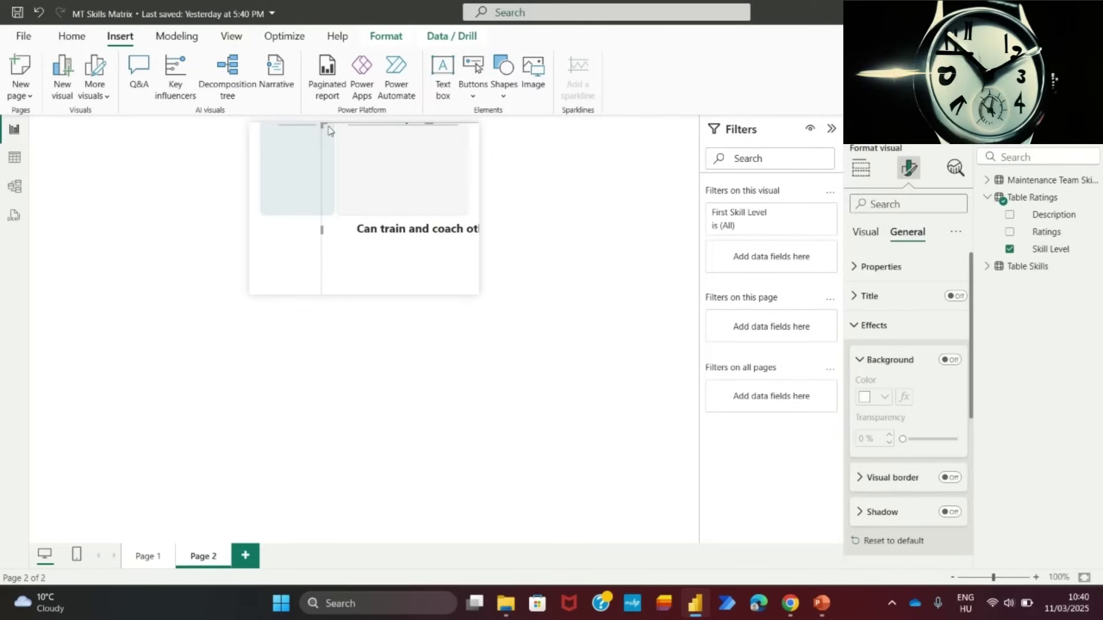
- Shrink the skill level card and place it inside the Level box under its heading
drag(328, 126, 299, 164)
drag(336, 295, 336, 240)
drag(416, 201, 340, 201)
drag(310, 241, 308, 271)
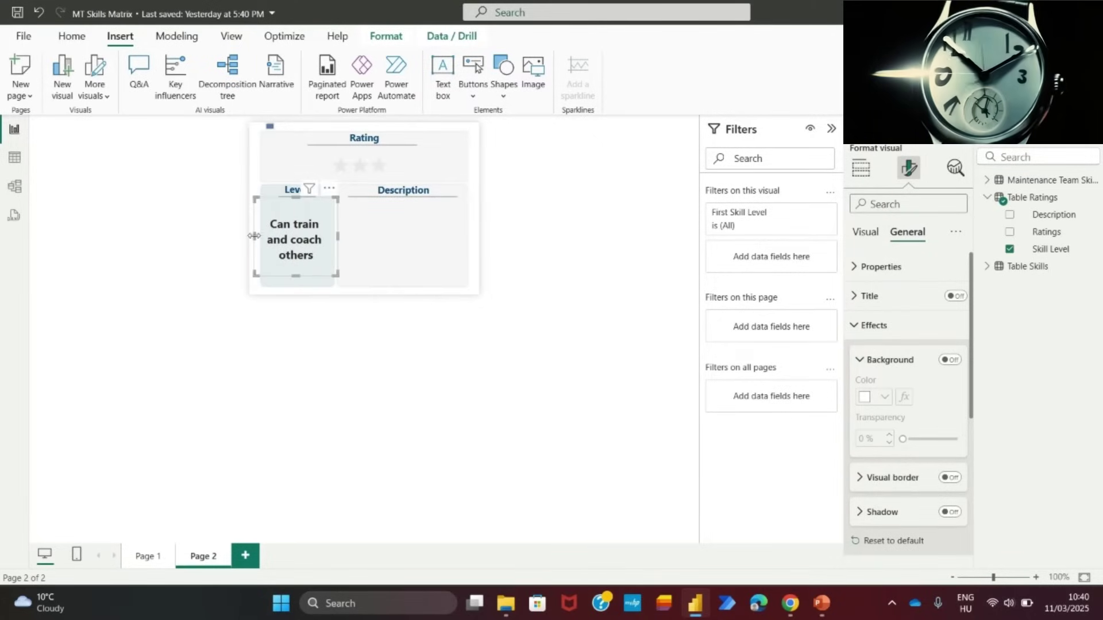
drag(253, 236, 444, 244)
click(517, 264)
- Duplicate the skill level card for the Description box and replace its field with Description from Table Ratings
click(315, 255)
key(ctrl+c)
key(ctrl+v)
click(1009, 248)
click(1009, 214)
click(532, 273)
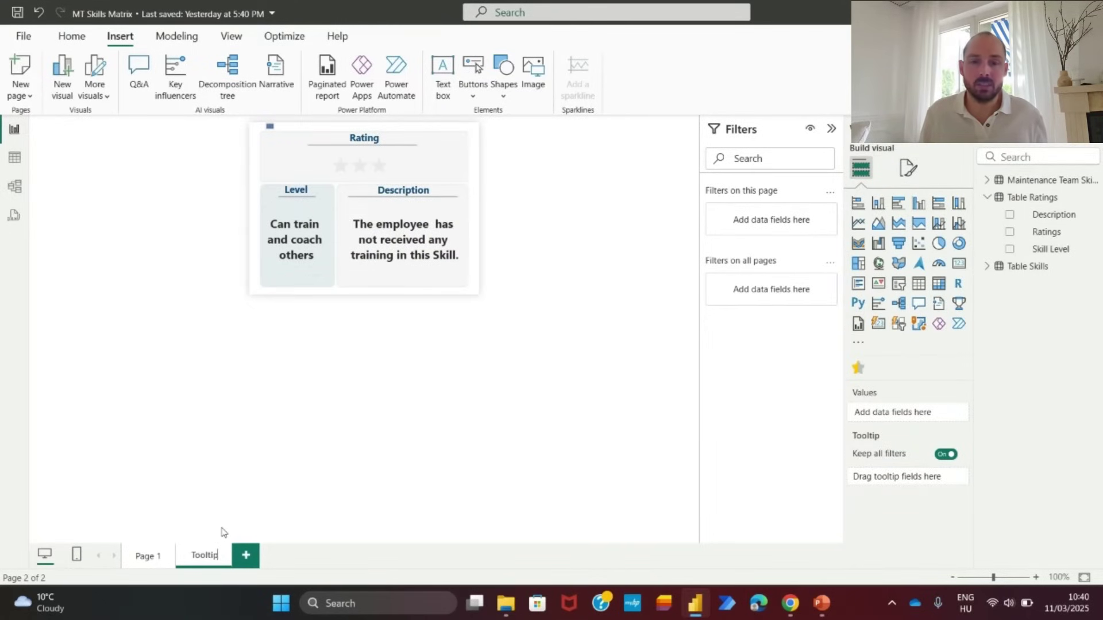
- Name the second page "Tooltip page" and rename Page 1 as "MT Skills matrix"
click(153, 557)
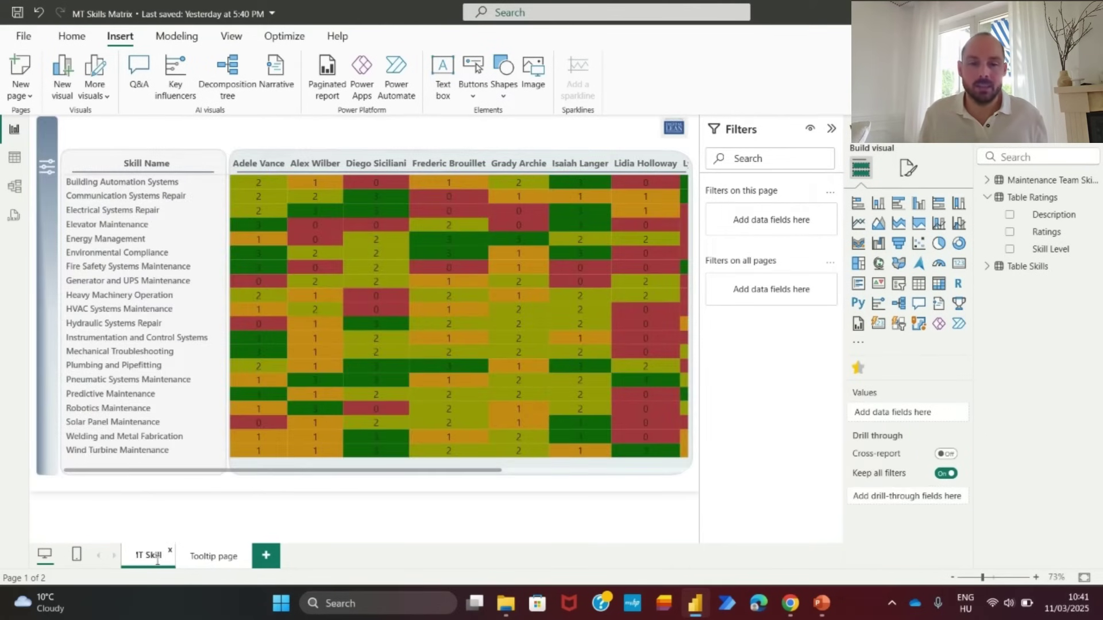
key(Return)
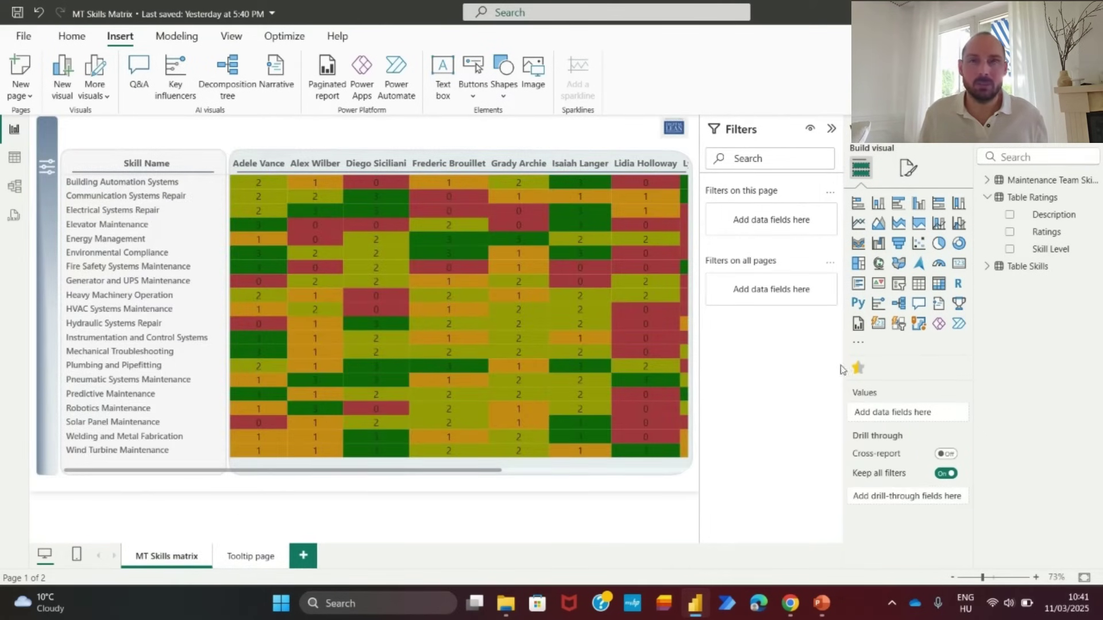
- Set the matrix visual's tooltip type to Report page and use Tooltip page as its page
click(336, 474)
scroll(903, 431, down, 1)
click(908, 168)
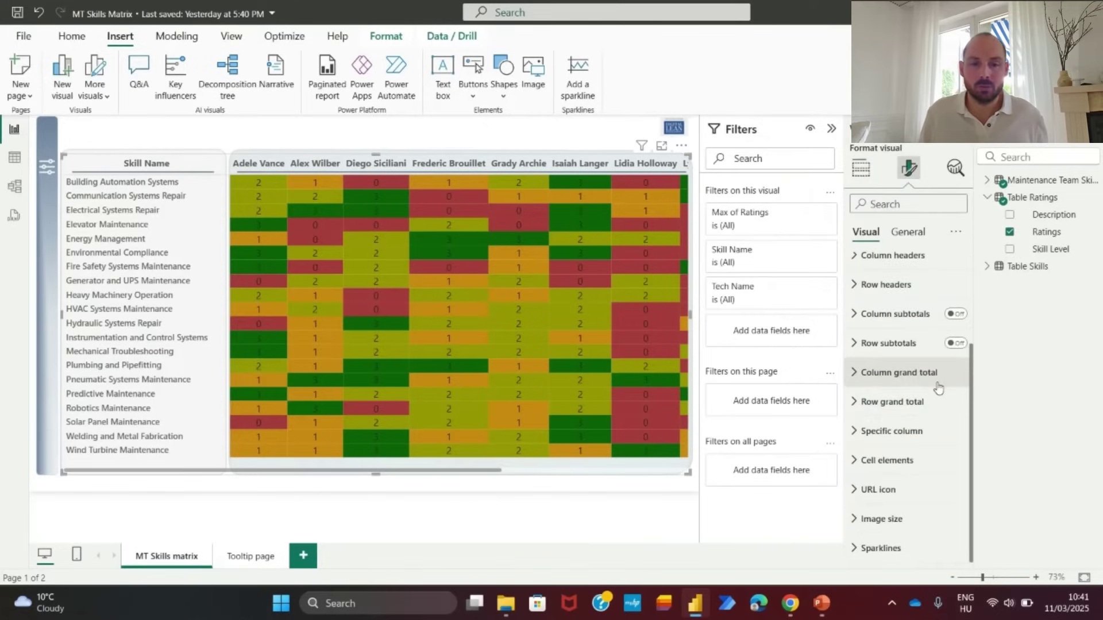
click(907, 232)
click(955, 413)
click(881, 420)
scroll(896, 420, down, 2)
click(926, 385)
click(919, 418)
click(952, 422)
click(883, 457)
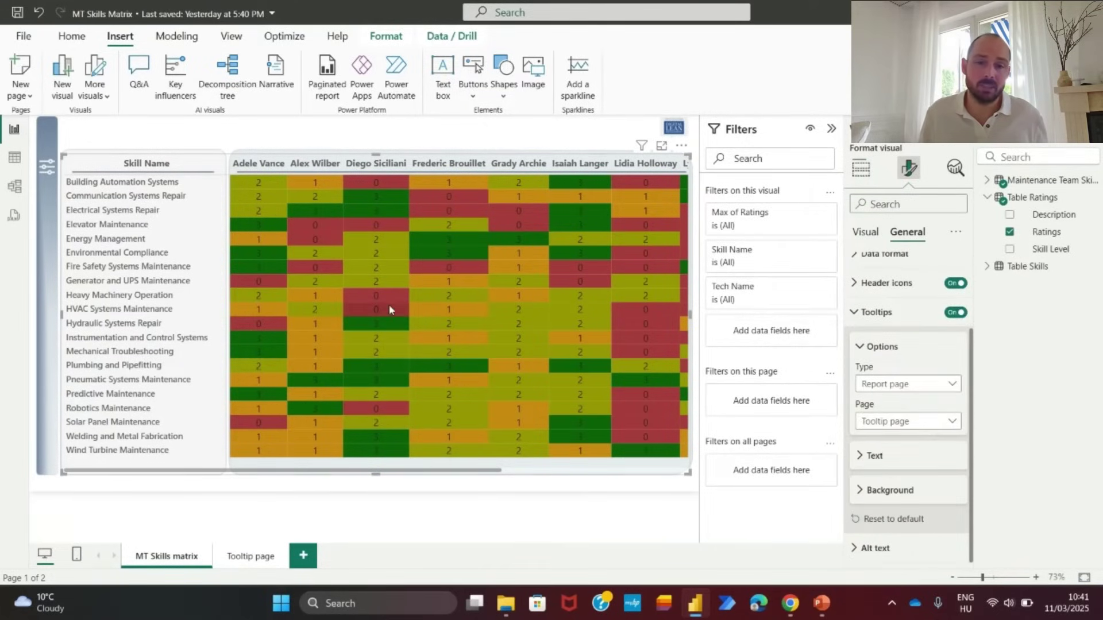
mouse_move(454, 375)
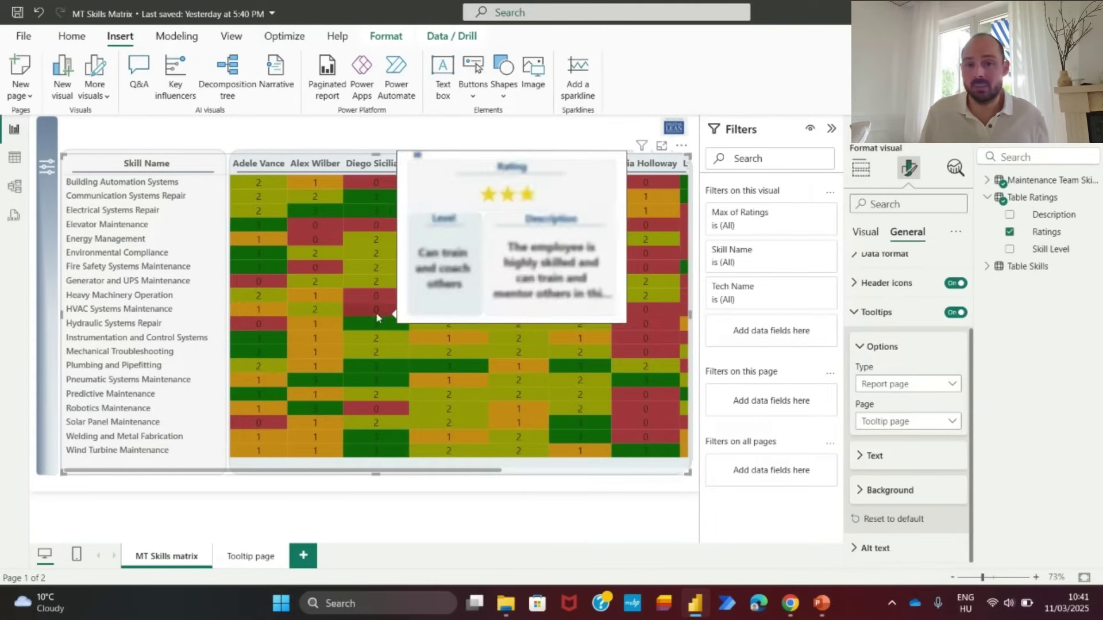
mouse_move(372, 256)
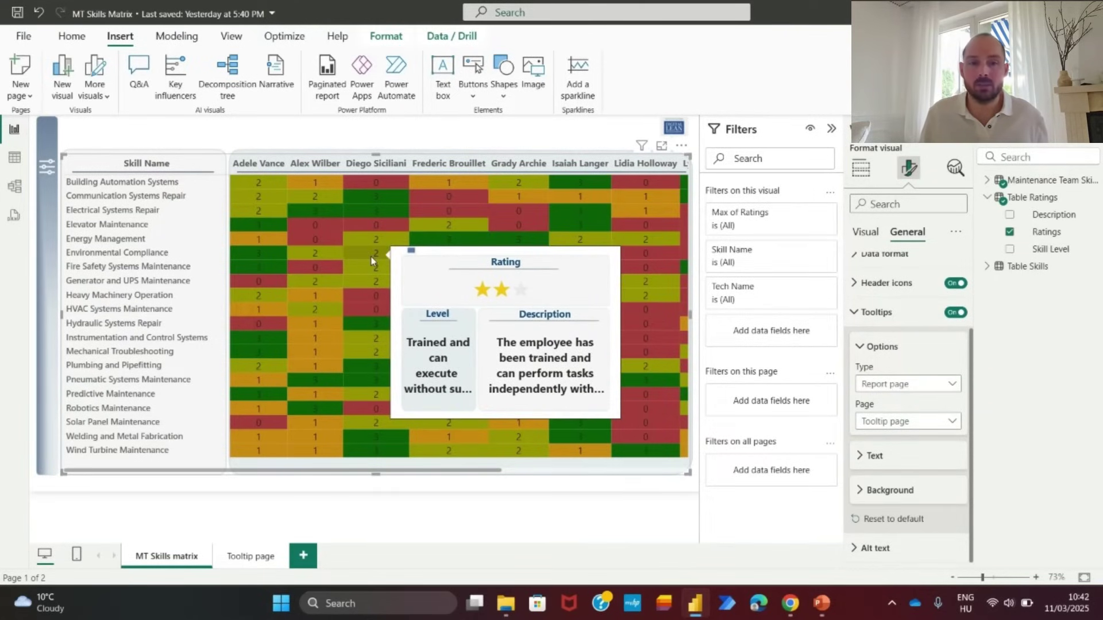
- Reduce the callout value size of the Level and Description cards on the tooltip page to 10
click(253, 560)
click(304, 249)
click(908, 167)
click(893, 267)
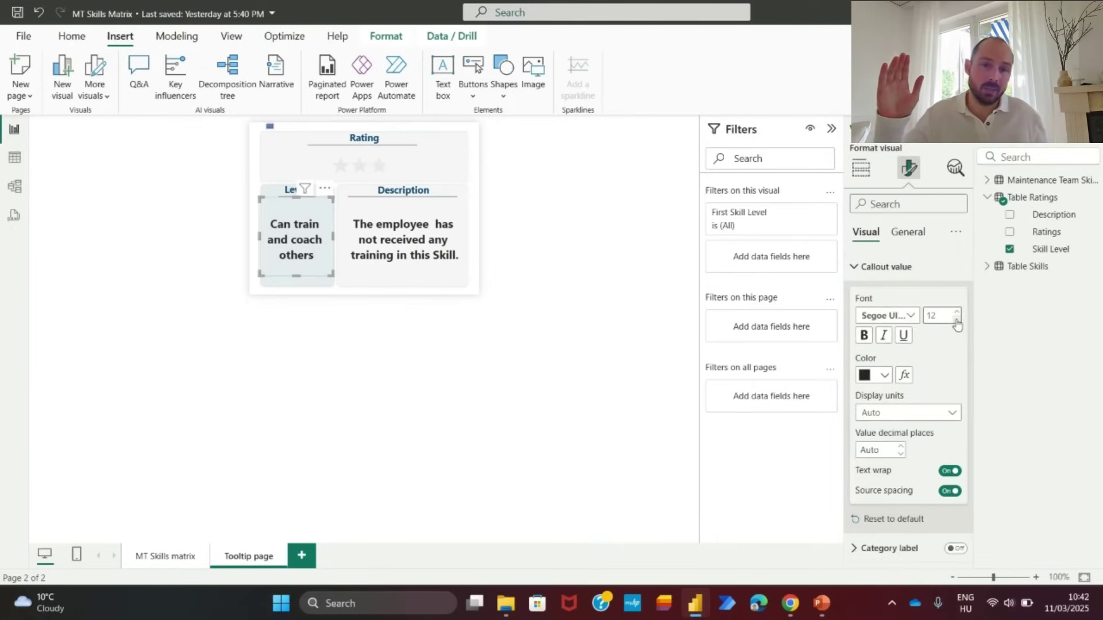
click(956, 320)
click(956, 320)
click(391, 251)
click(957, 321)
click(957, 321)
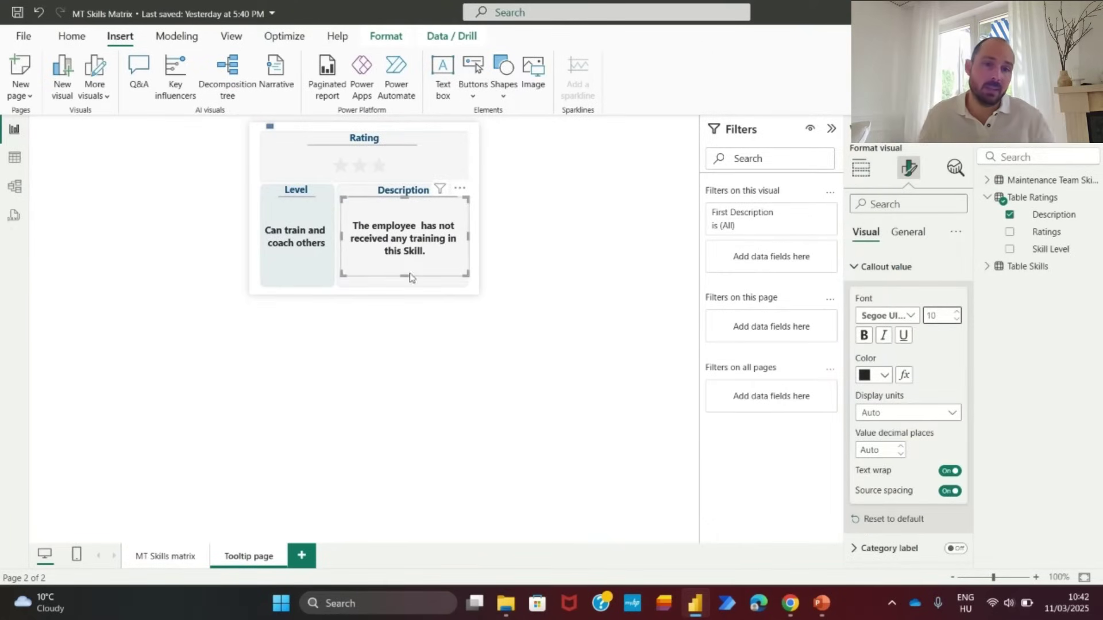
click(296, 274)
- Check the tooltip on the matrix, and make the tooltip page's rating visual taller to enlarge its stars
click(166, 552)
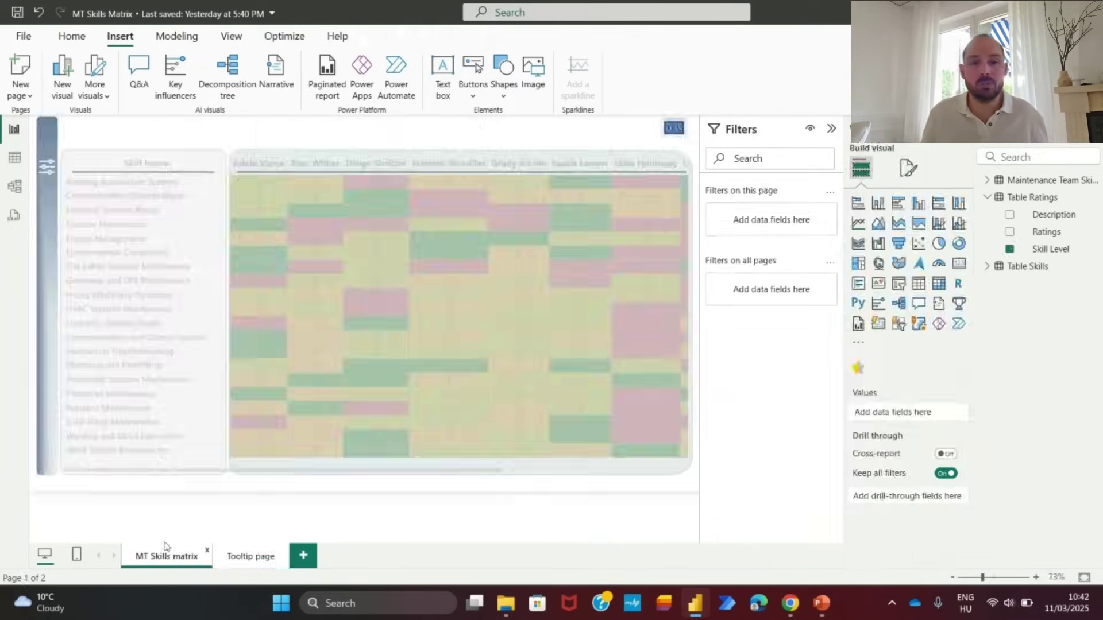
mouse_move(405, 216)
click(250, 556)
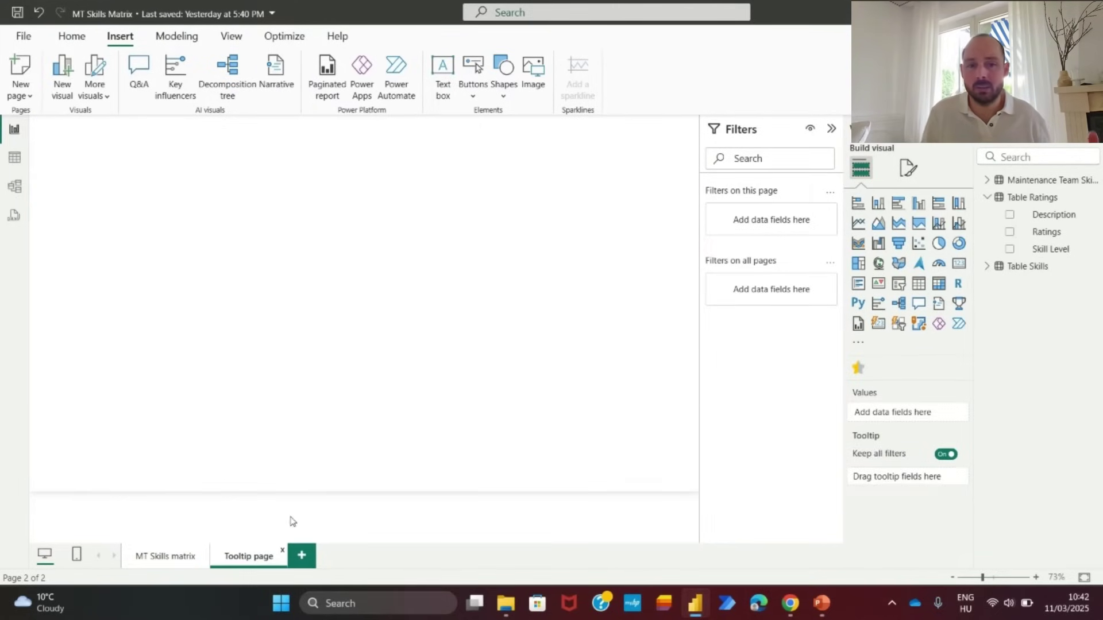
click(368, 152)
drag(370, 191, 366, 213)
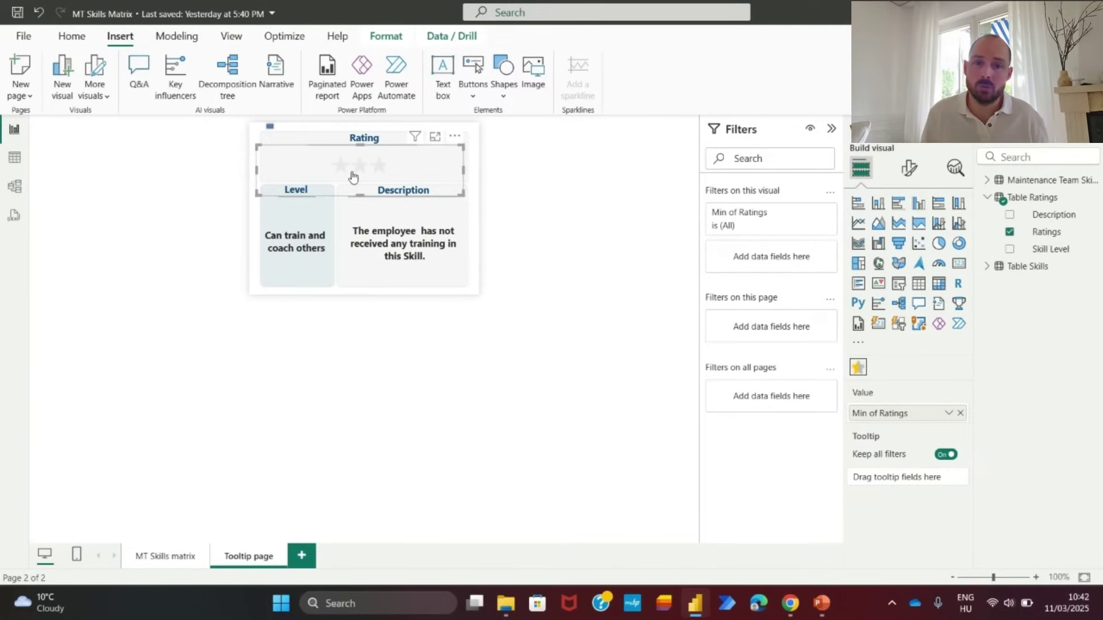
drag(362, 206, 363, 209)
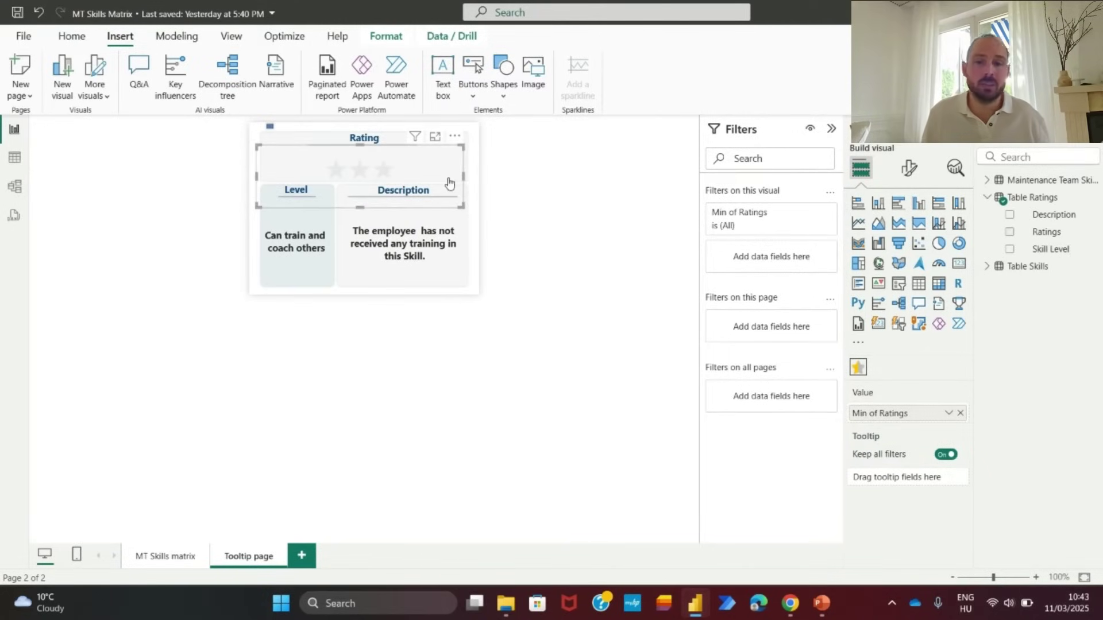
click(339, 403)
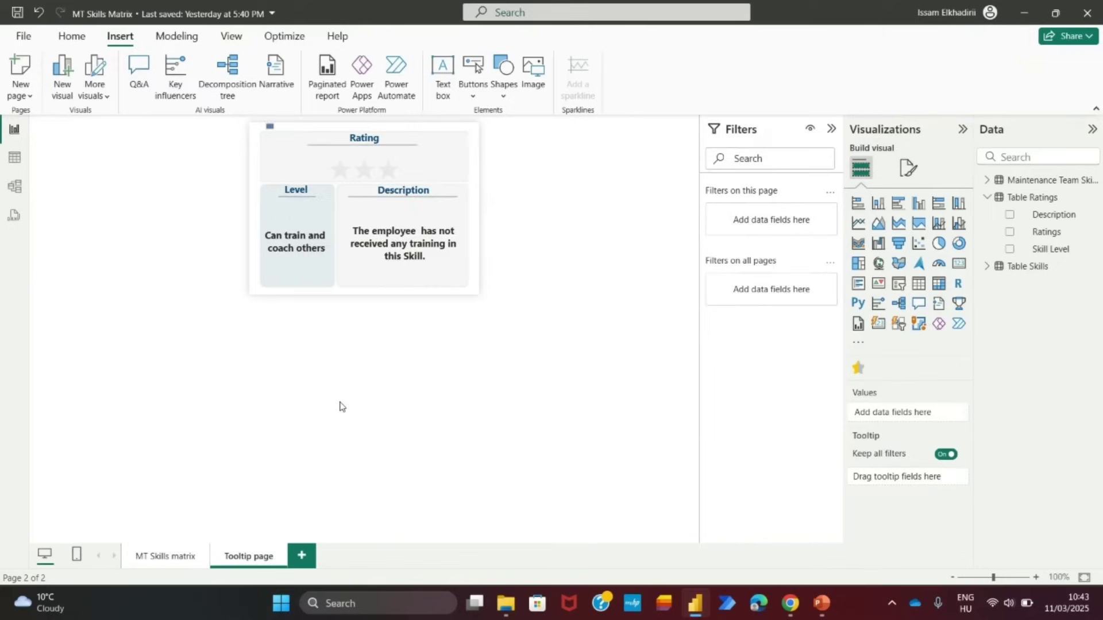
- Insert a rounded rectangle with 11% rounded corners on the MT Skills matrix page, covering the full height beside the matrix values
click(156, 554)
mouse_move(384, 248)
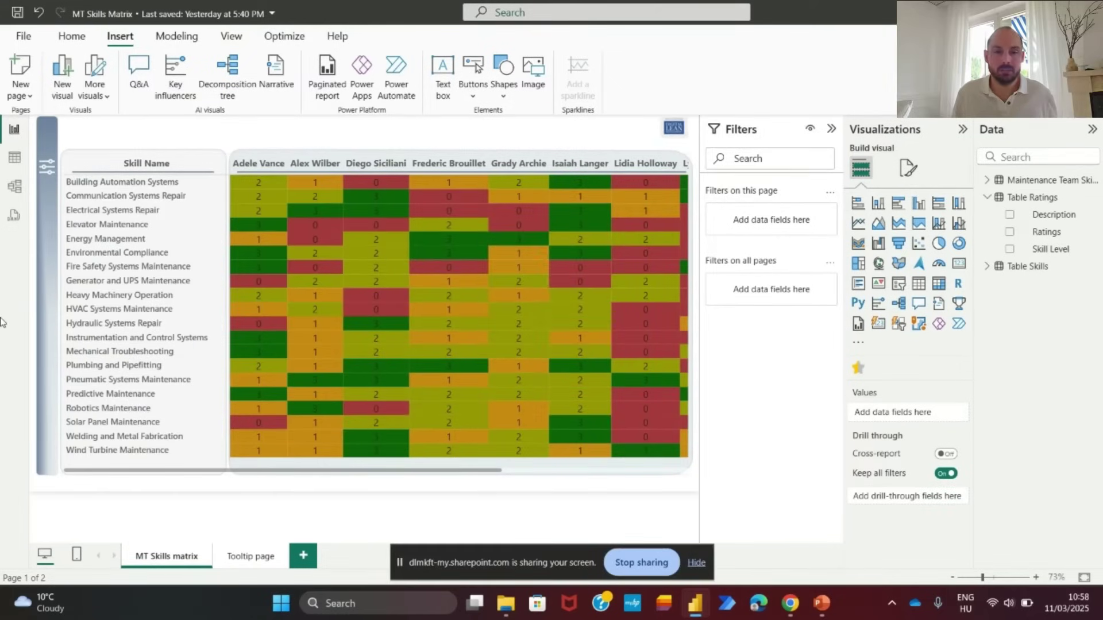
click(504, 101)
click(527, 146)
drag(160, 230, 113, 186)
drag(113, 278, 113, 474)
click(873, 229)
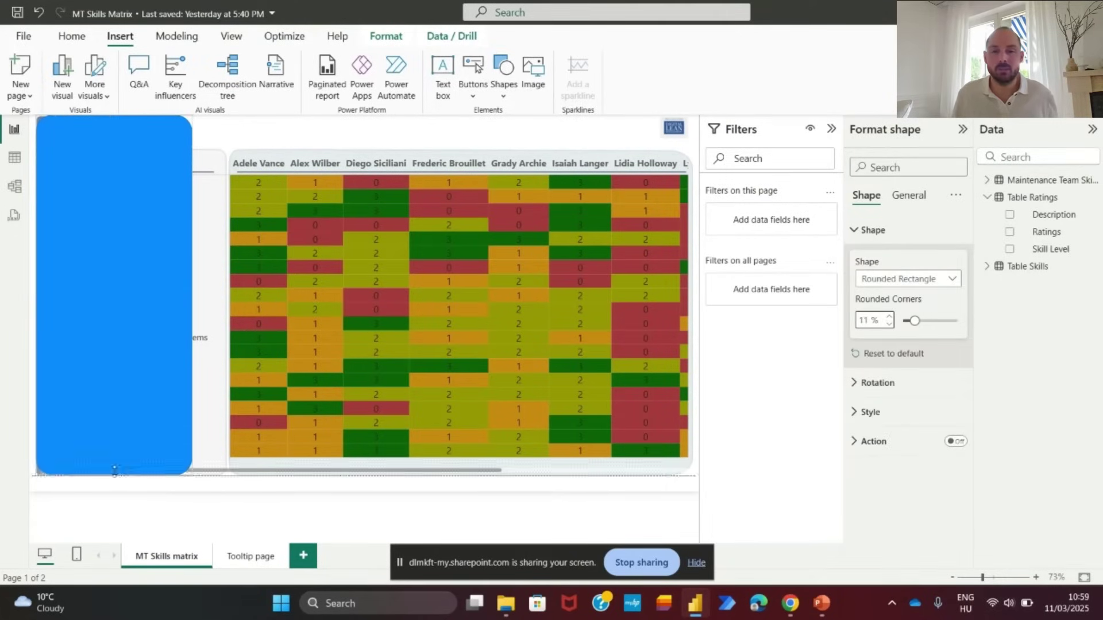
- Fill the rounded rectangle with #7C8AA6 and resize it to about 268 wide and 685 high
click(864, 413)
click(884, 484)
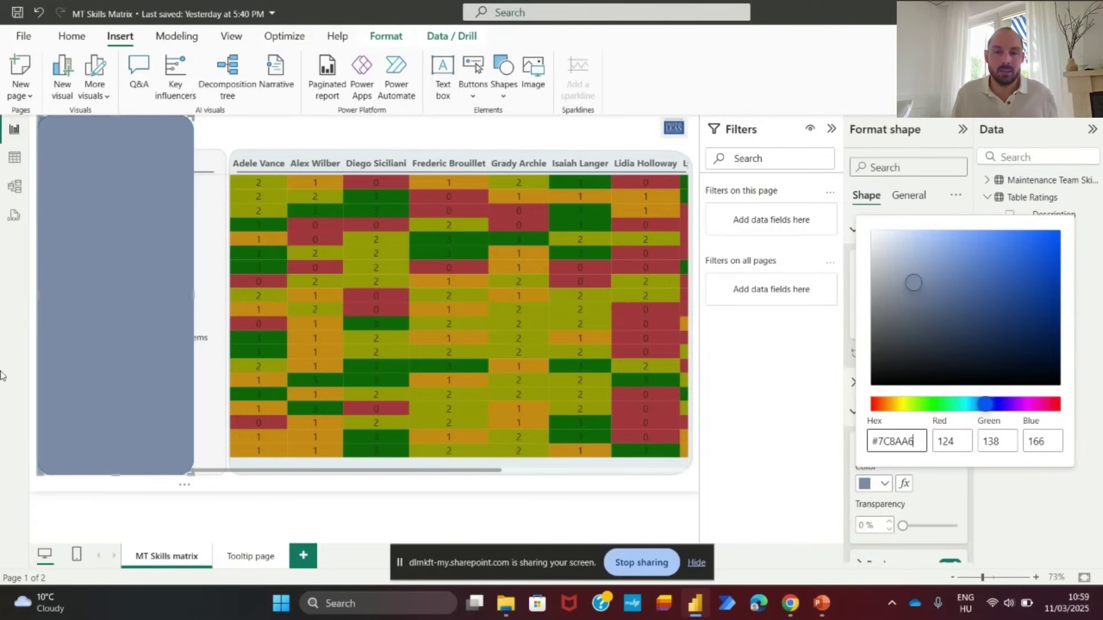
drag(193, 295, 178, 295)
drag(108, 117, 105, 122)
click(908, 195)
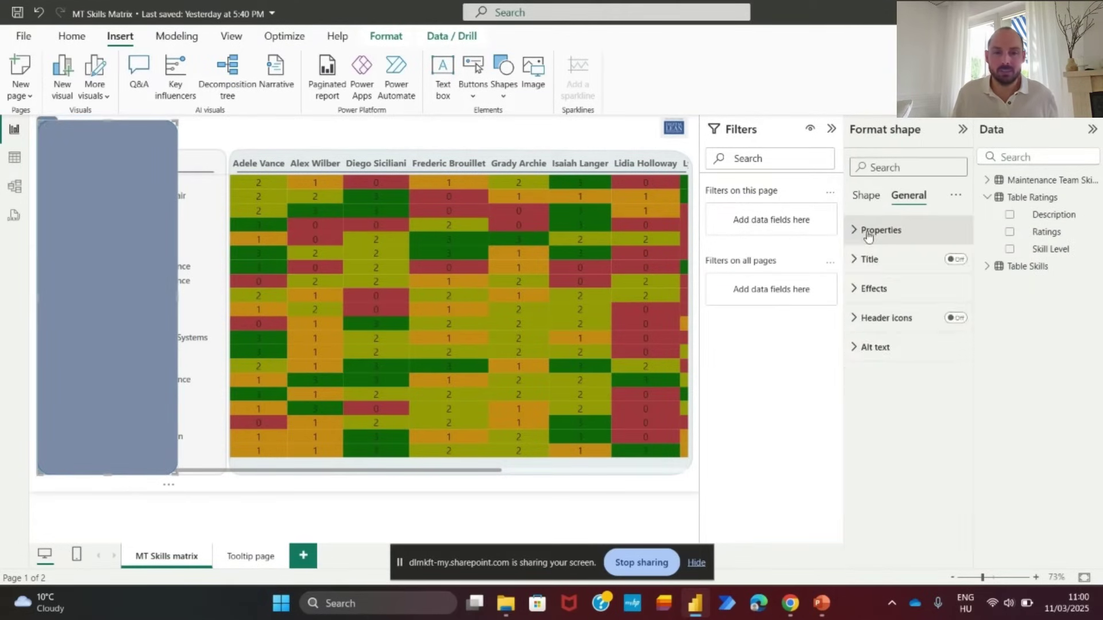
click(881, 230)
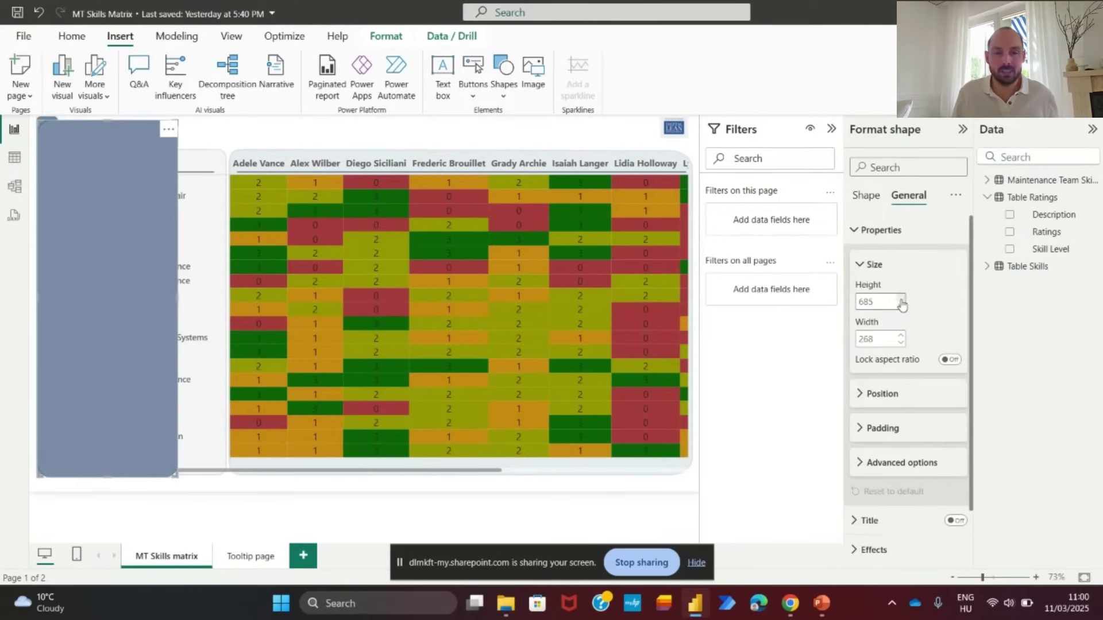
click(22, 533)
- Add a slicer near the top of the rectangle using the Skill Level field of the maintenance team skills table
click(898, 283)
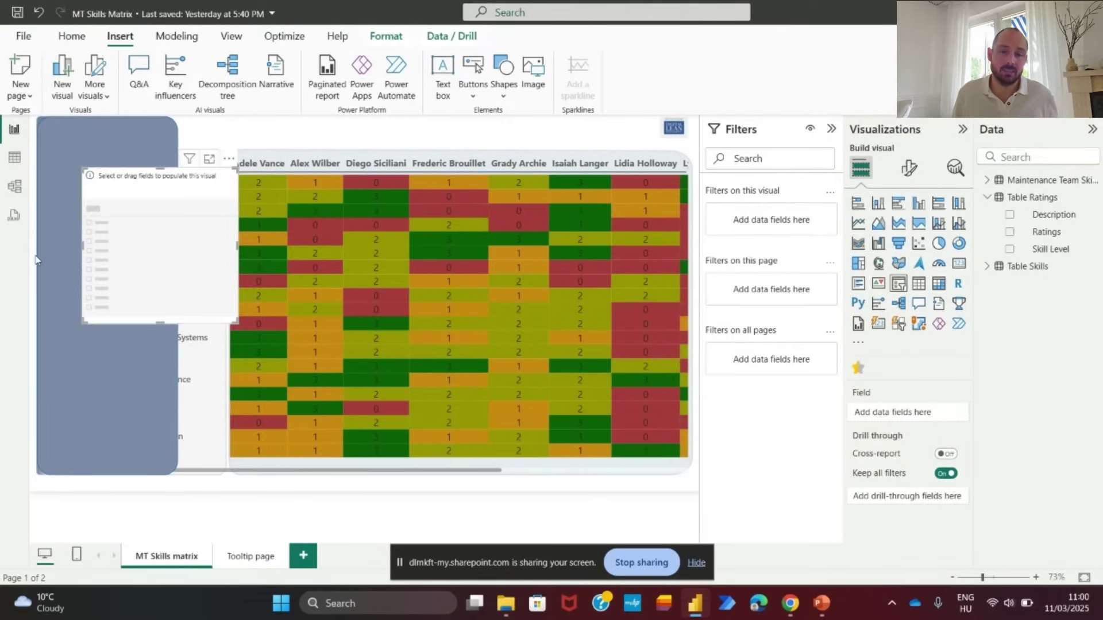
drag(161, 178, 116, 151)
click(987, 197)
click(986, 180)
scroll(1011, 287, down, 3)
click(1009, 416)
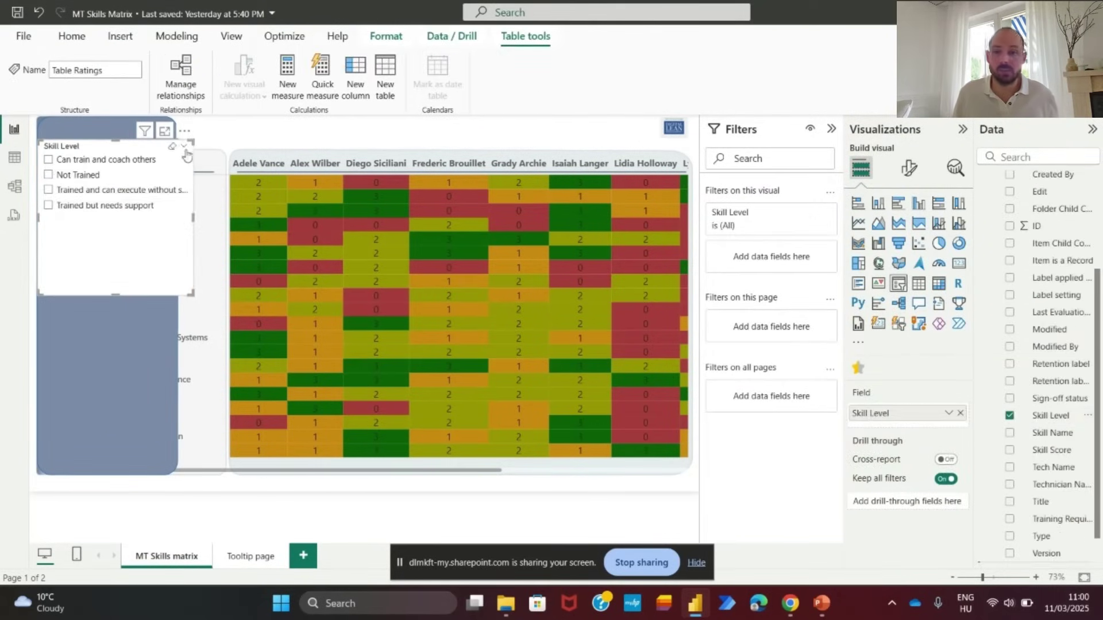
- Change the slicer style to Dropdown and shrink the slicer to about 259 wide and 89 high
click(908, 168)
click(888, 267)
click(936, 338)
click(879, 383)
drag(116, 294, 116, 192)
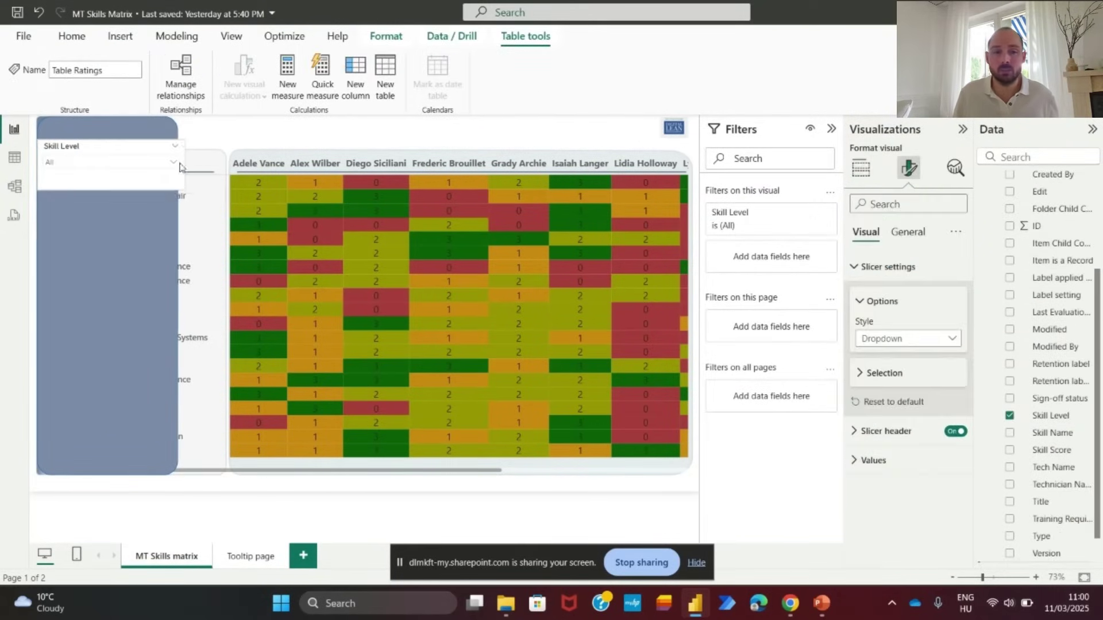
drag(193, 165, 172, 166)
drag(104, 192, 104, 185)
click(907, 232)
click(880, 267)
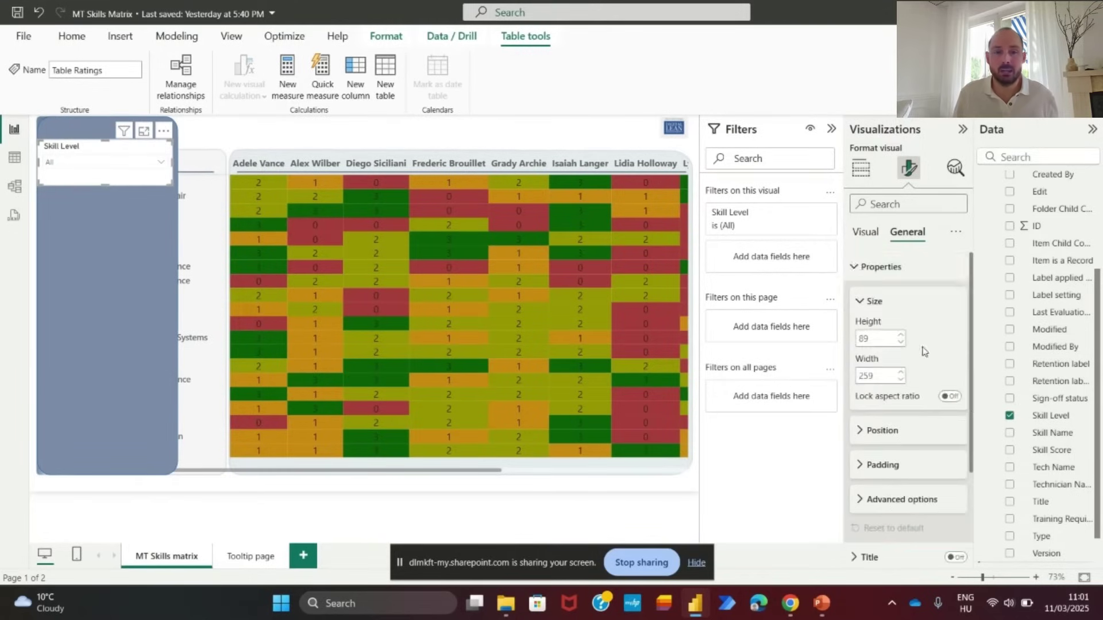
- Turn off the slicer's background and set its header text to the bold Segoe UI font
click(880, 266)
click(873, 325)
click(950, 359)
click(865, 232)
click(886, 426)
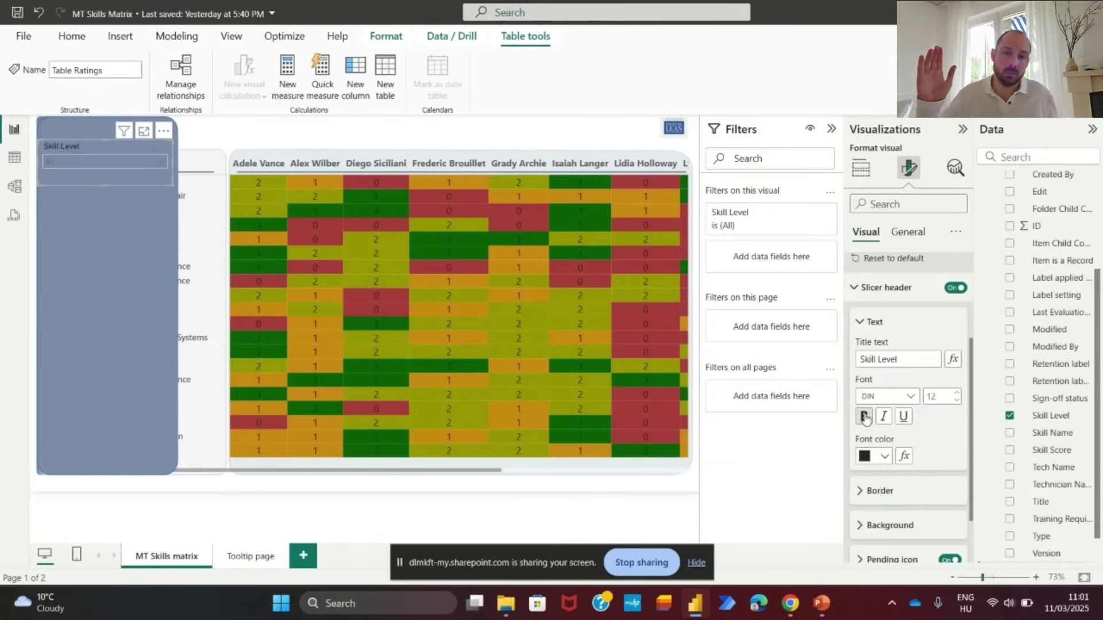
click(911, 397)
click(899, 348)
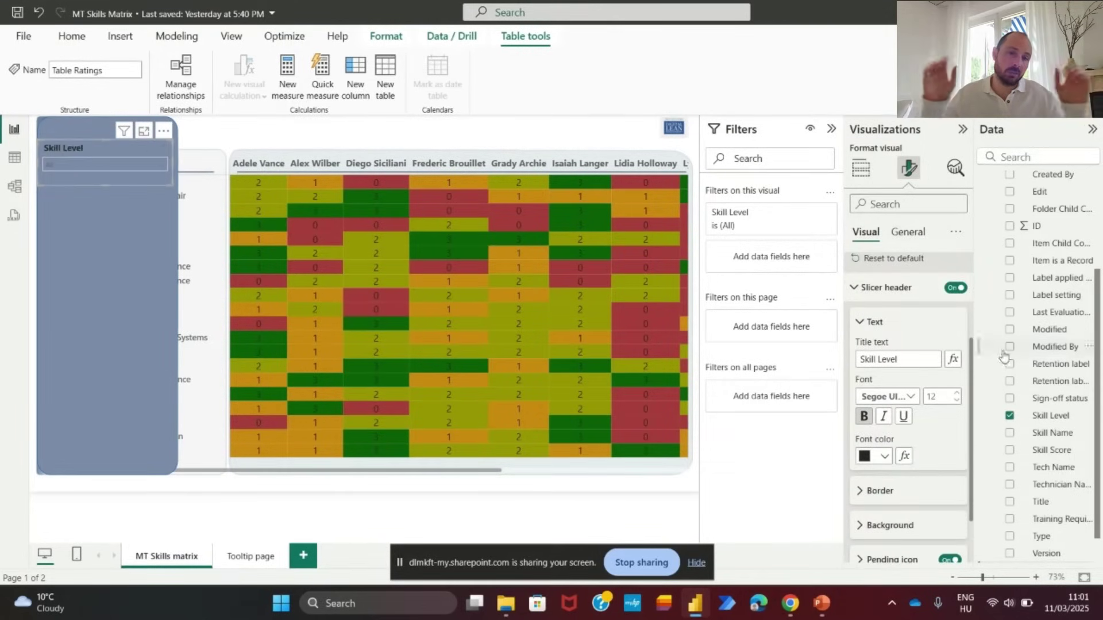
- Set the background color of the slicer's values to white
click(886, 287)
click(897, 459)
scroll(899, 453, down, 3)
click(862, 523)
click(867, 525)
click(866, 297)
- Show the page's layer order and place the slicer above the rectangle shape
click(138, 229)
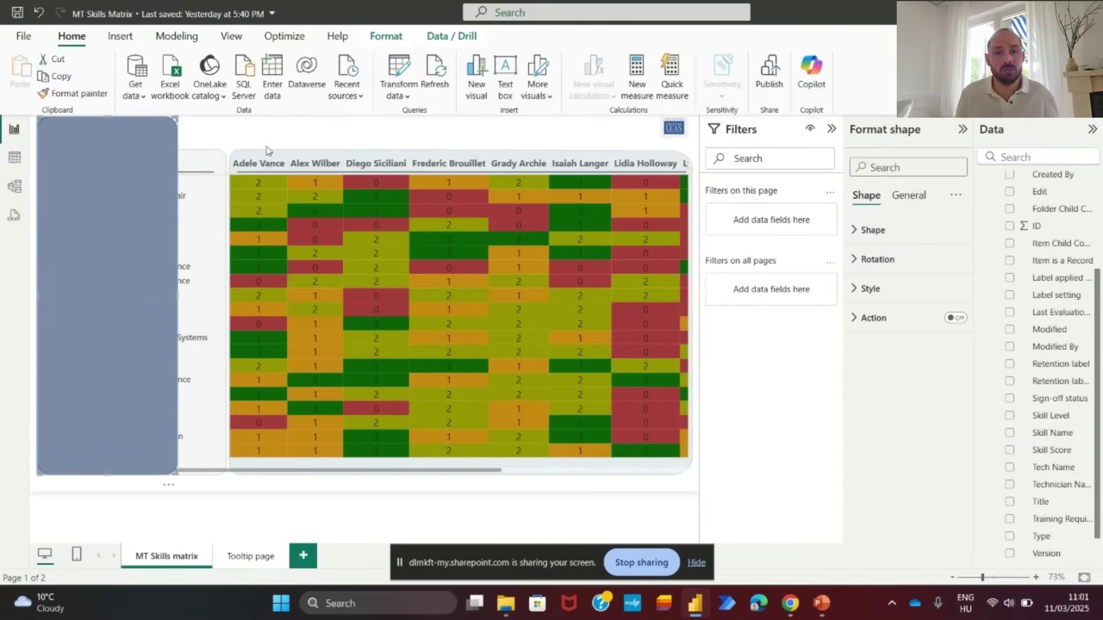
click(231, 35)
click(273, 120)
click(623, 80)
drag(742, 217, 741, 202)
click(742, 218)
key(ctrl+v)
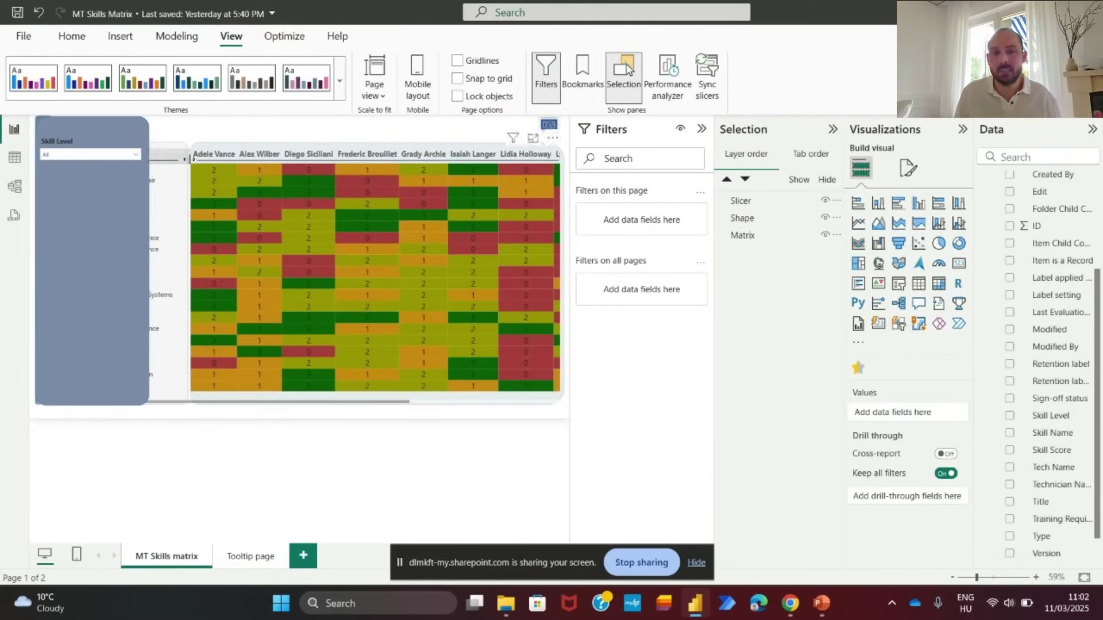
- Duplicate the Skill Level slicer, place the copy below it and switch its field to Skill Name
drag(89, 176, 118, 217)
click(960, 413)
click(1009, 432)
click(134, 204)
click(134, 204)
- Add a third slicer for Tech Name below the Skill Name slicer and spread the slicers down the panel
key(ctrl+v)
drag(60, 163, 60, 259)
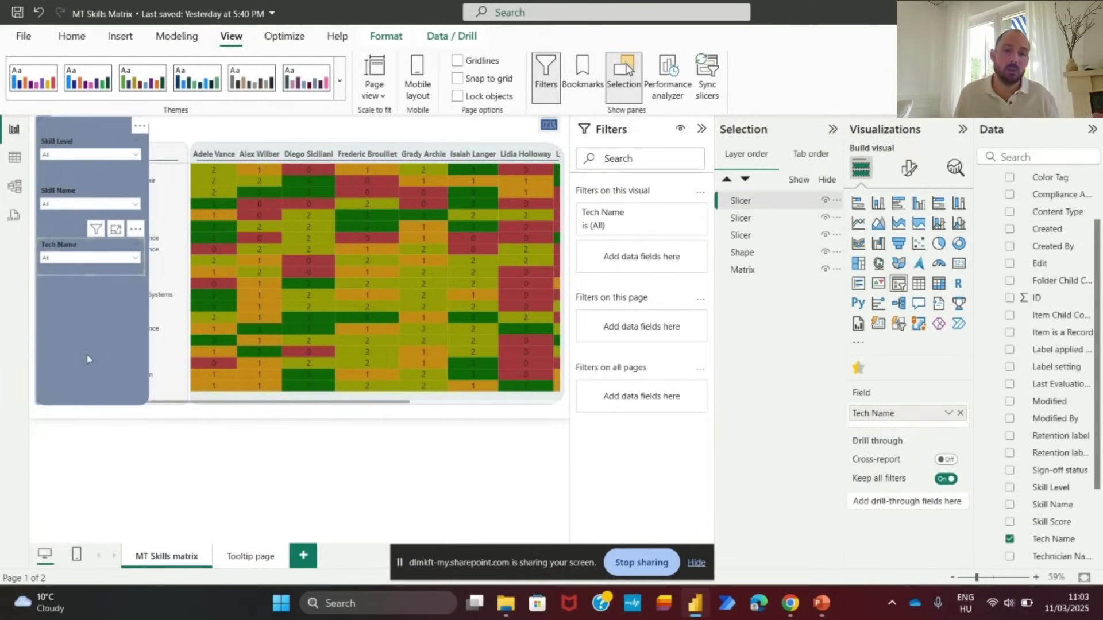
click(80, 290)
drag(79, 291, 92, 333)
drag(93, 221, 91, 284)
drag(75, 172, 74, 194)
drag(81, 282, 81, 251)
- Add another slicer copy below the Tech Name slicer and switch its field to Training Required
key(ctrl+c)
key(ctrl+v)
drag(82, 332, 80, 372)
click(959, 413)
scroll(1051, 402, down, 2)
click(1009, 484)
click(137, 351)
click(137, 351)
drag(80, 296, 78, 281)
click(166, 351)
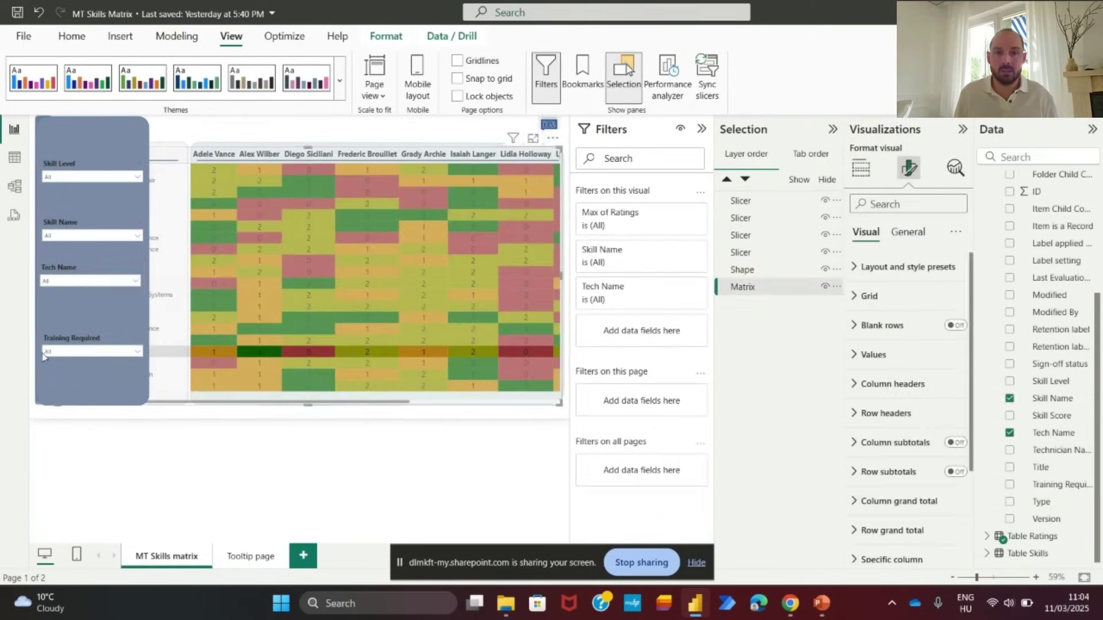
- Add a fifth slicer copy in the lower part of the panel and switch its field to Last Evaluation Date
mouse_move(80, 350)
mouse_down()
mouse_move(81, 327)
mouse_move(81, 368)
mouse_up()
key(ctrl+v)
click(1009, 432)
scroll(1063, 241, up, 3)
scroll(1062, 276, down, 1)
click(1009, 383)
- Even out the vertical spacing between the five slicers on the panel
drag(78, 226, 78, 213)
drag(81, 268, 81, 259)
drag(92, 324, 92, 318)
drag(80, 358, 81, 357)
click(276, 129)
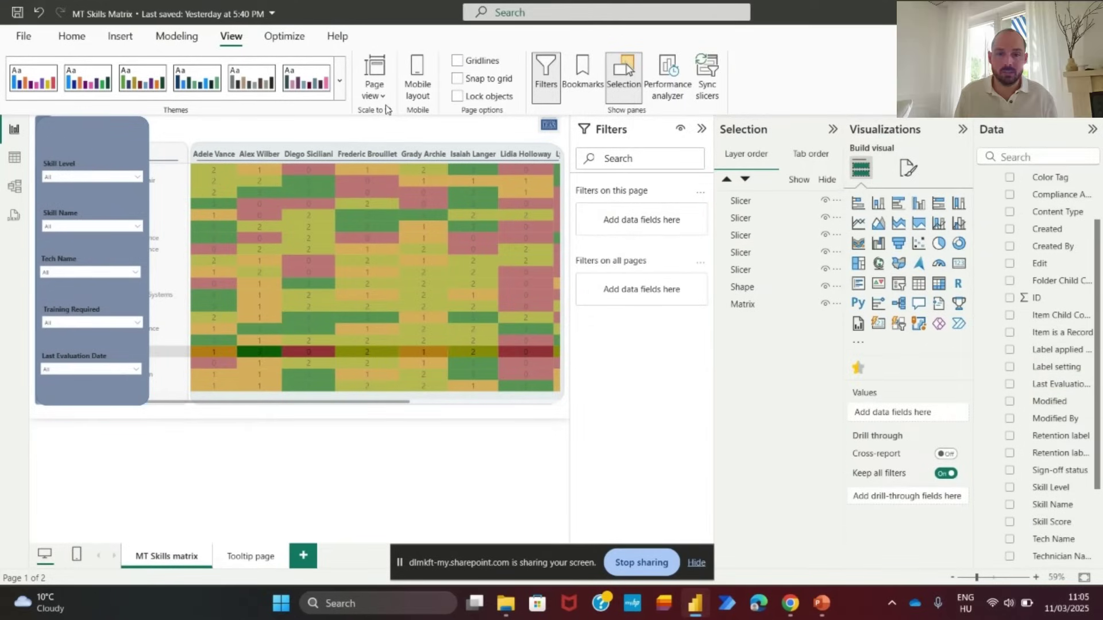
- Insert a blank button in the upper-right corner of the slicer panel
click(120, 35)
click(473, 95)
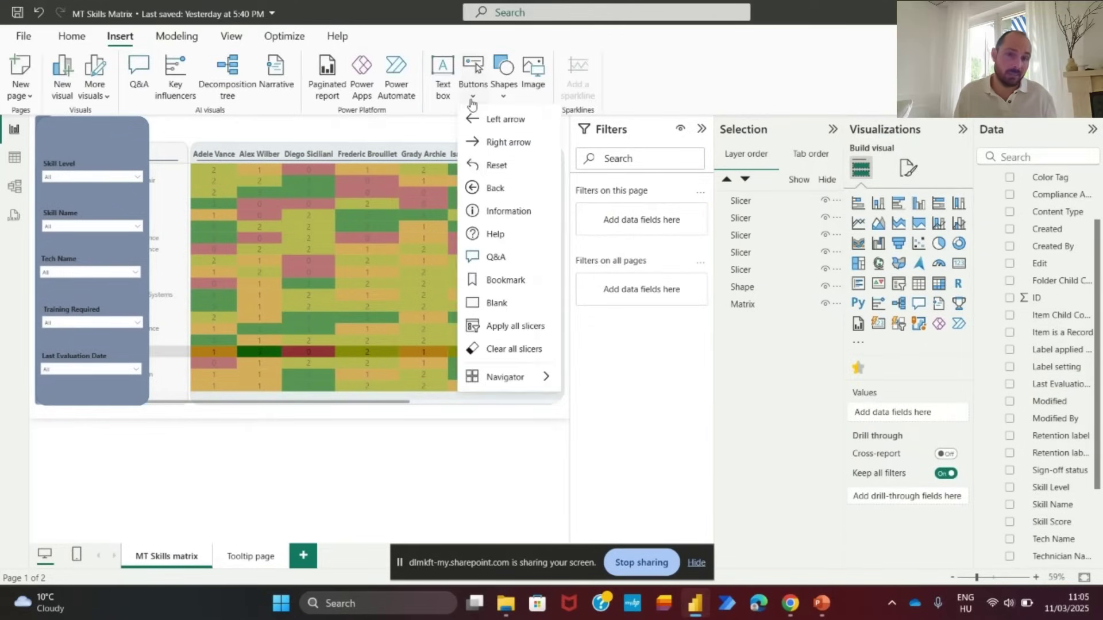
click(497, 303)
- Give the blank button the text X in a white font color
click(870, 289)
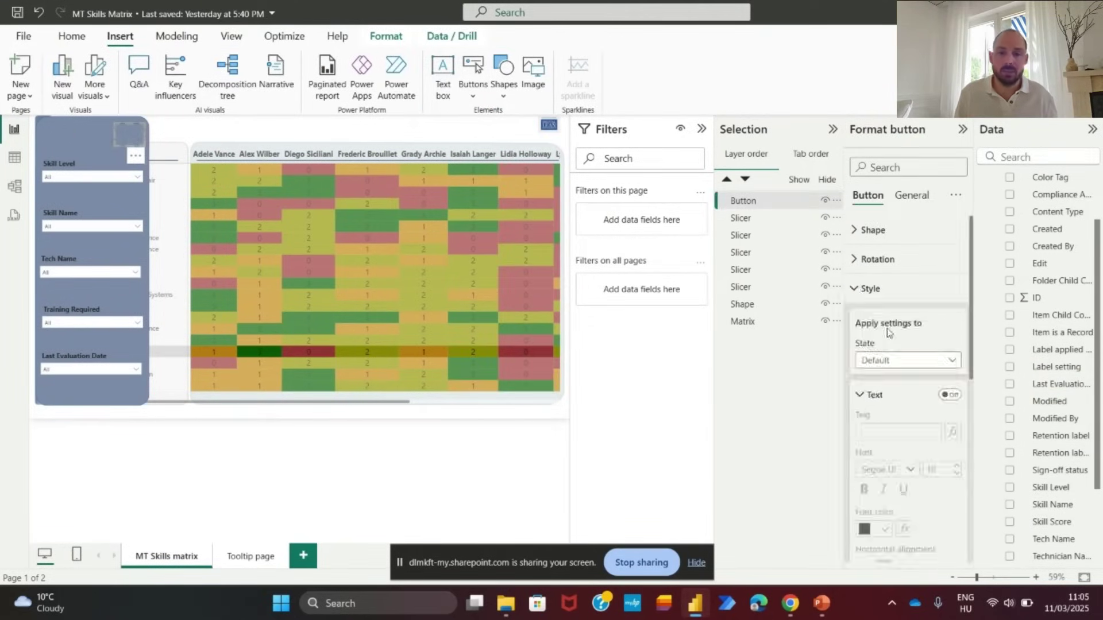
scroll(907, 345, down, 3)
click(893, 289)
text(X)
click(885, 388)
click(861, 343)
click(229, 131)
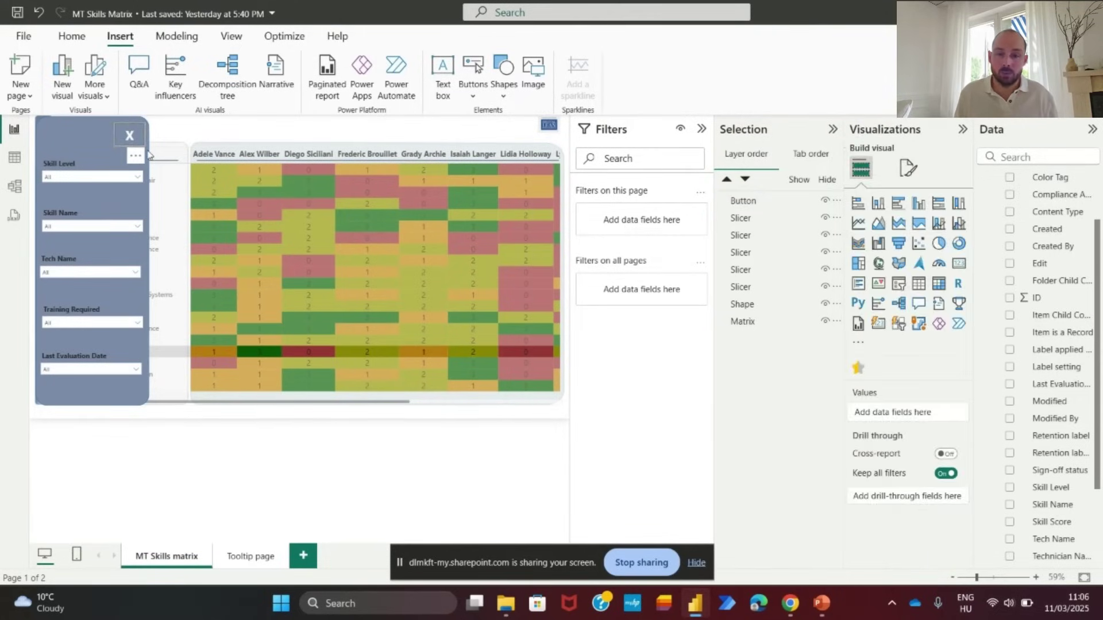
click(129, 135)
click(866, 290)
click(911, 196)
click(867, 195)
scroll(908, 344, down, 1)
click(59, 450)
click(90, 405)
click(126, 487)
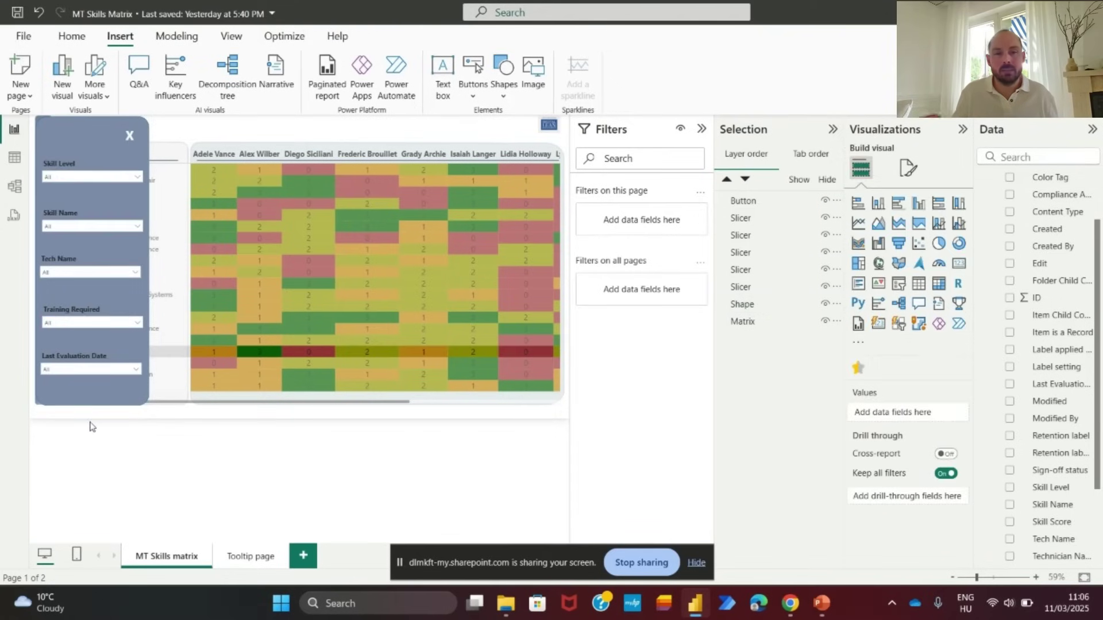
click(137, 178)
click(137, 178)
- Nudge the rectangle behind the slicers slightly to the left
drag(102, 397, 100, 397)
click(101, 384)
click(742, 304)
- Rename the Skill Level and Skill Name slicers as Slicer Skill level and Slicer skill name in the layer order
click(747, 287)
double_click(760, 288)
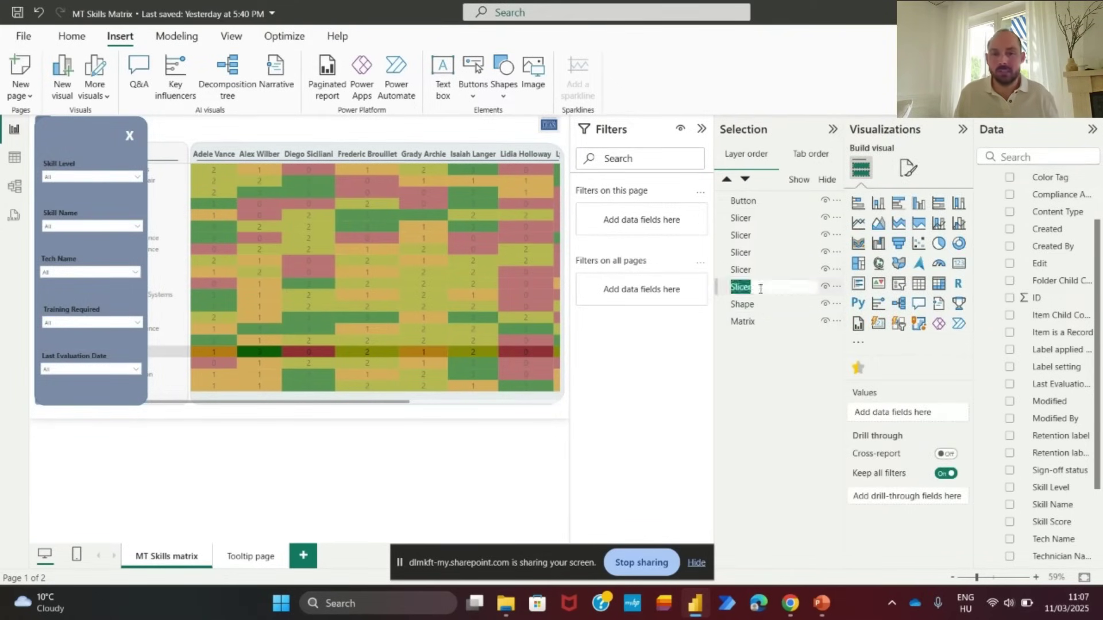
text(Skill level)
click(771, 271)
double_click(772, 271)
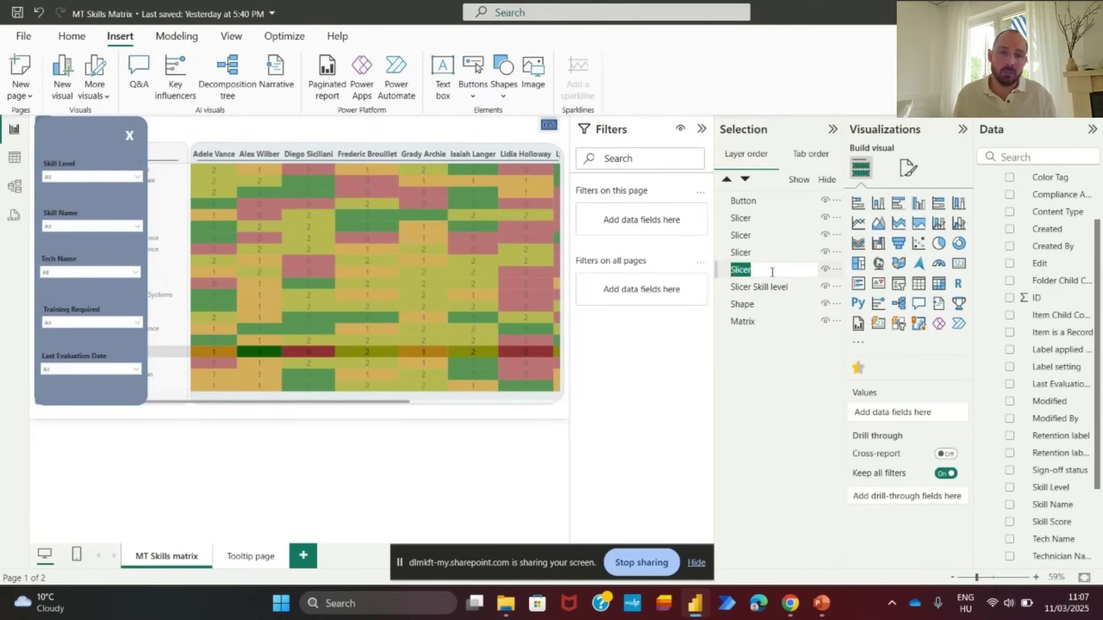
text(skill name)
- Rename the other three slicers as Slicer Tech name, Slicer training need and Slicer last update in the layer order
click(771, 252)
double_click(772, 253)
text(Tech name)
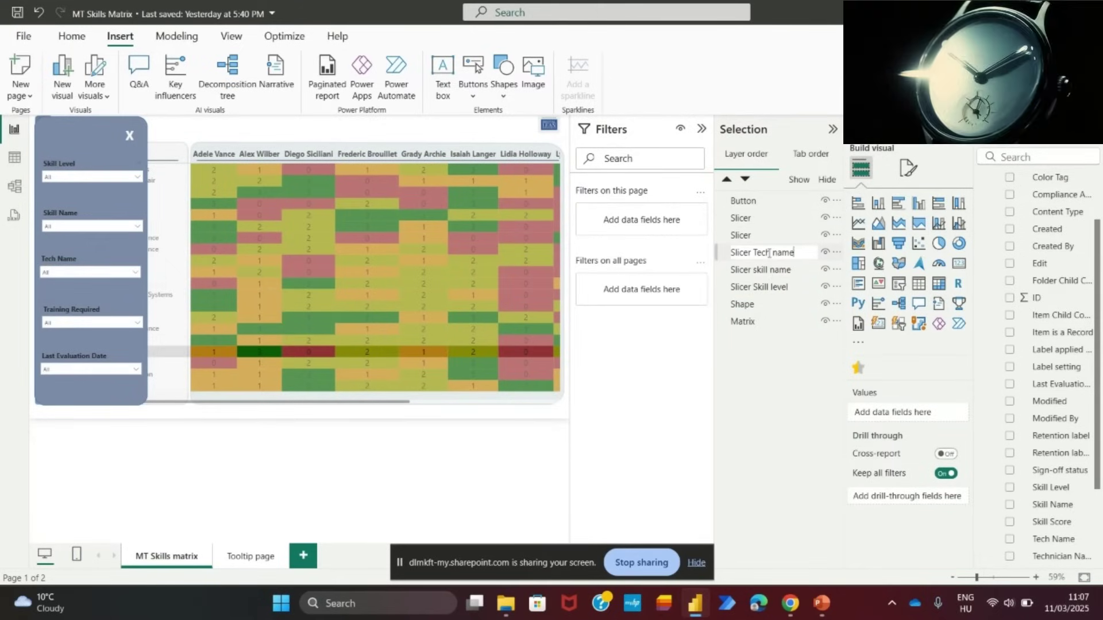
click(771, 236)
double_click(772, 236)
click(777, 221)
double_click(778, 220)
text(last update)
- Group the five slicers, the X button and the rectangle shape, and name the group Filter Slicer
click(771, 286)
ctrl+click(773, 269)
ctrl+click(775, 253)
ctrl+click(770, 235)
ctrl+click(764, 217)
ctrl+click(752, 200)
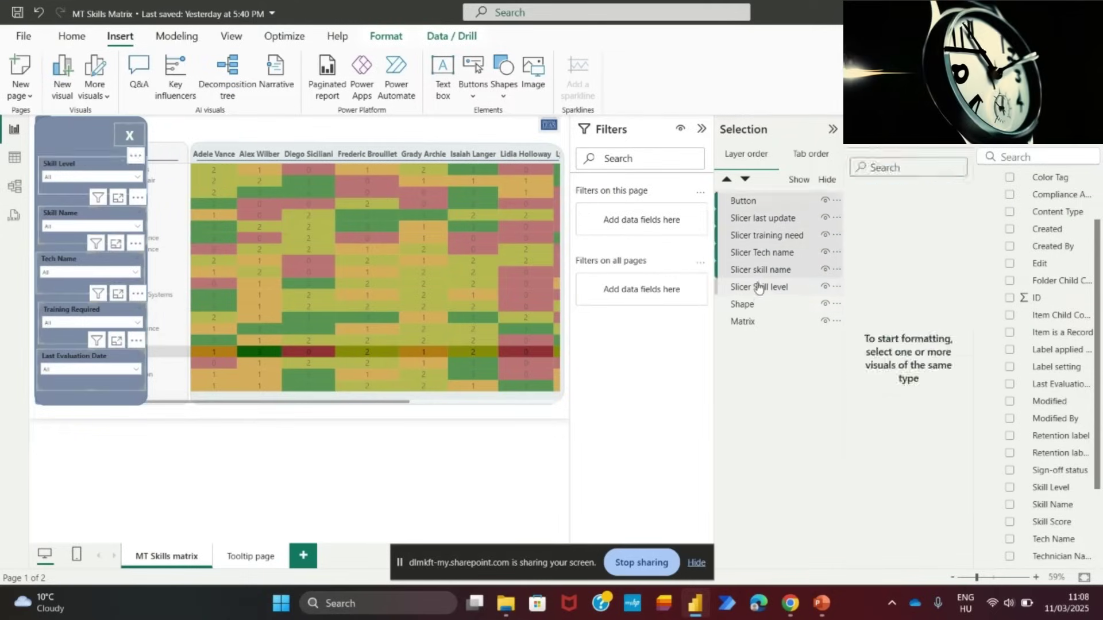
shift+click(743, 201)
key(ctrl+g)
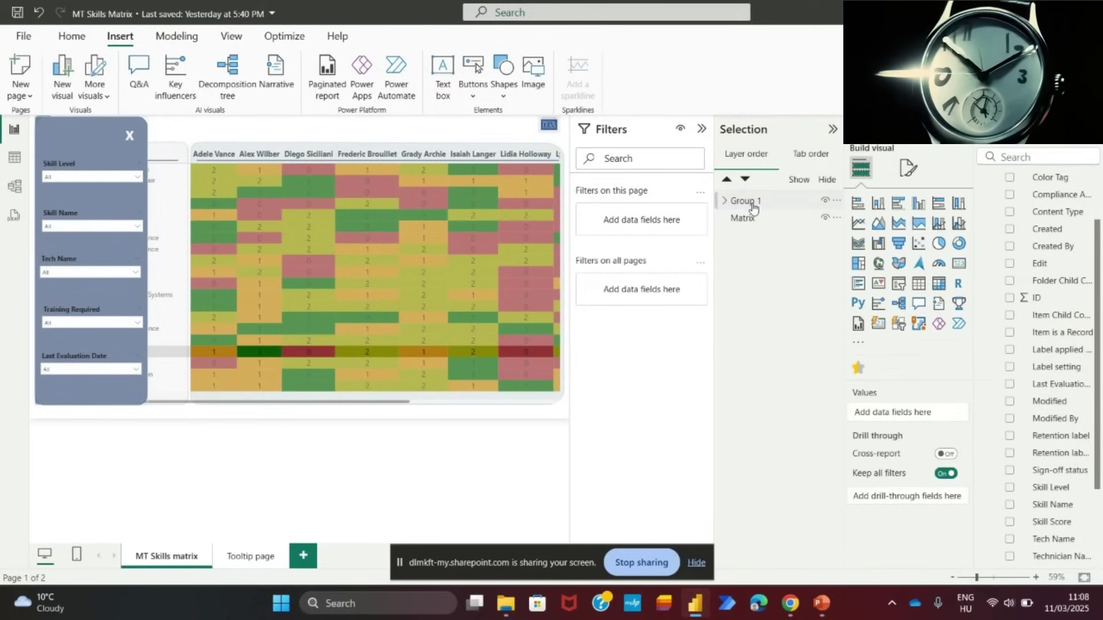
text(er Slic)
- Expand the Filter Slicer group, test showing and hiding it, and leave it hidden
click(724, 202)
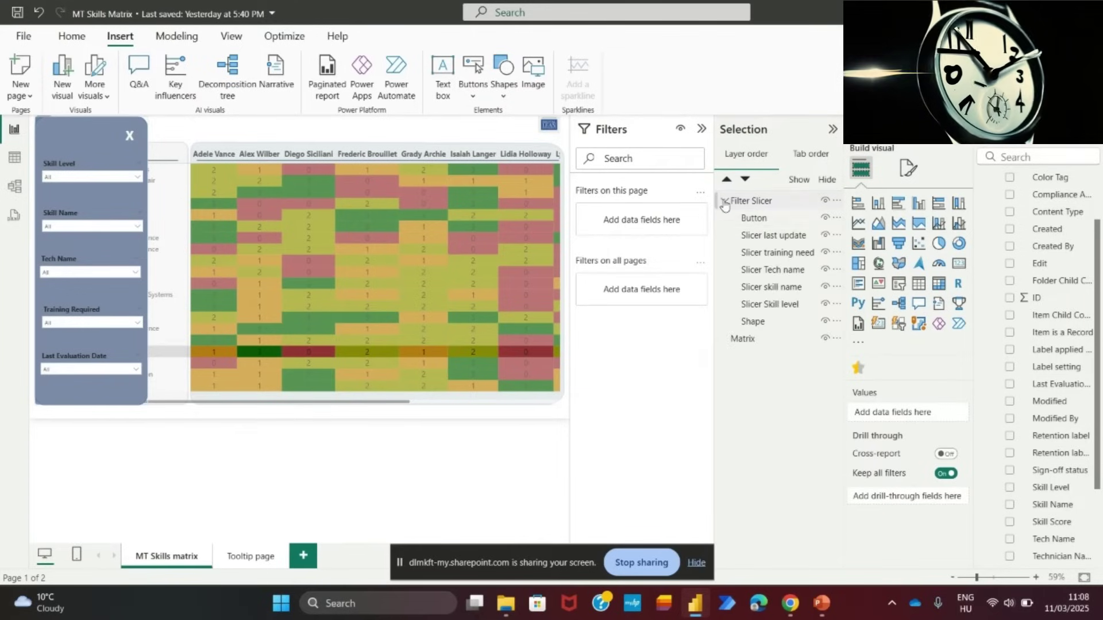
mouse_move(758, 220)
mouse_down()
mouse_move(760, 317)
mouse_move(757, 216)
mouse_up()
click(825, 201)
click(825, 201)
click(825, 201)
click(825, 201)
click(825, 200)
click(825, 201)
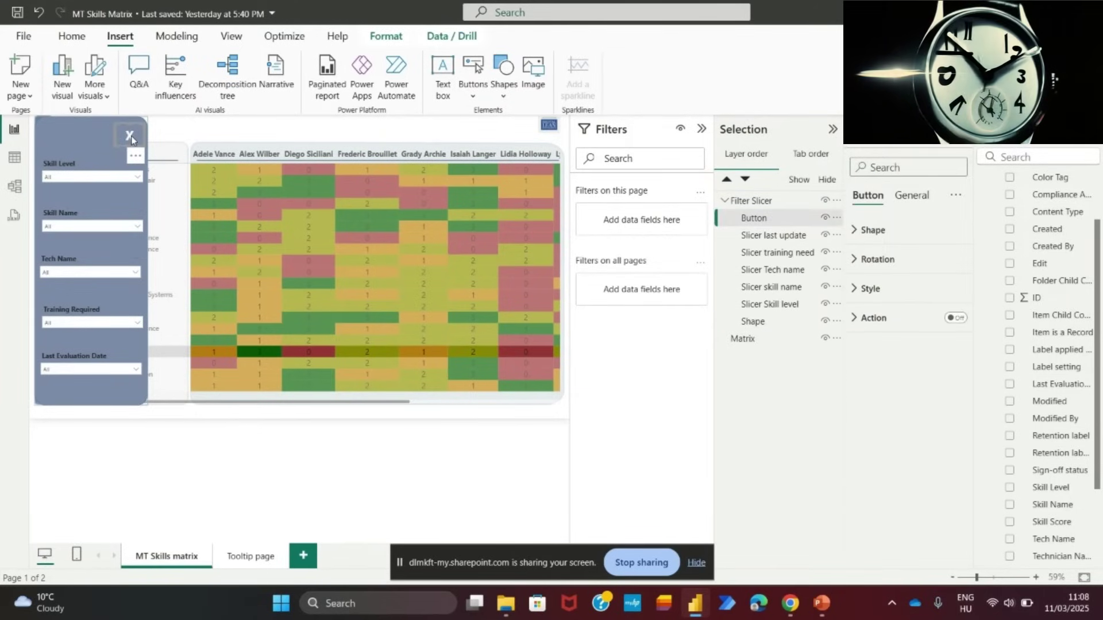
click(825, 200)
click(825, 200)
click(825, 200)
- Insert a second blank button and place it over the filter icon on the strip beside the matrix
click(473, 78)
click(516, 298)
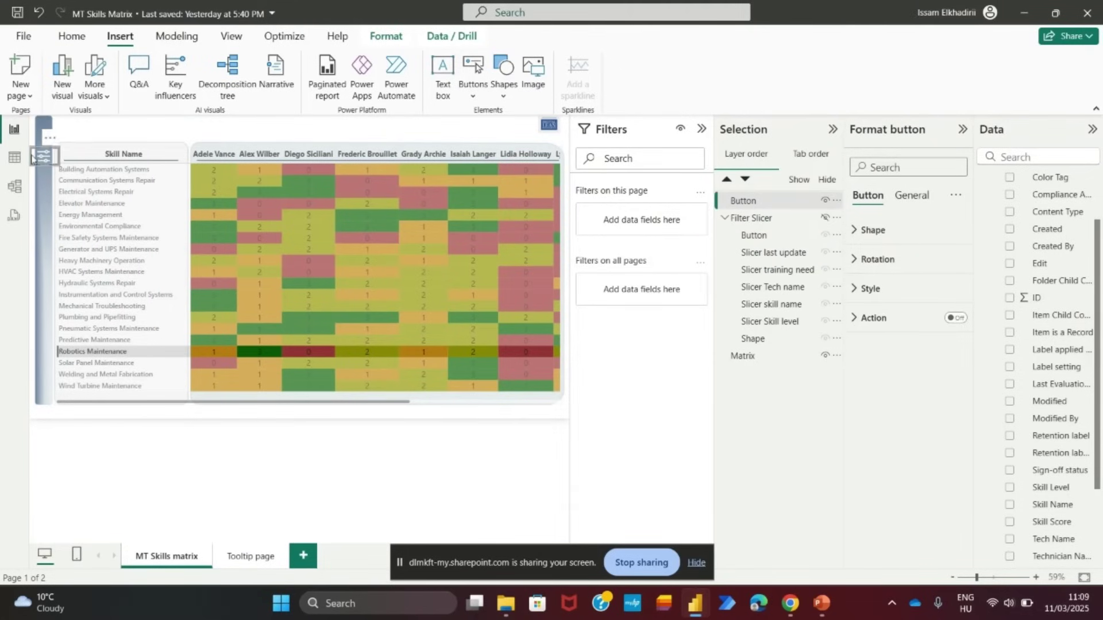
click(870, 289)
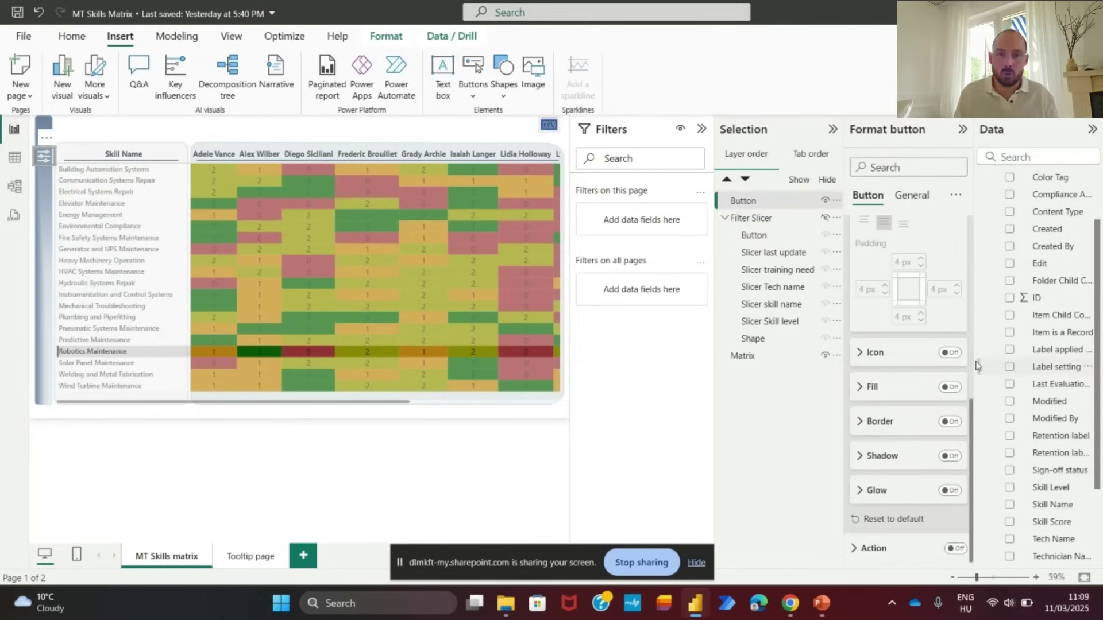
click(92, 351)
- Show the page's bookmarks and move the new button below the Filter Slicer group in the layer order
click(230, 36)
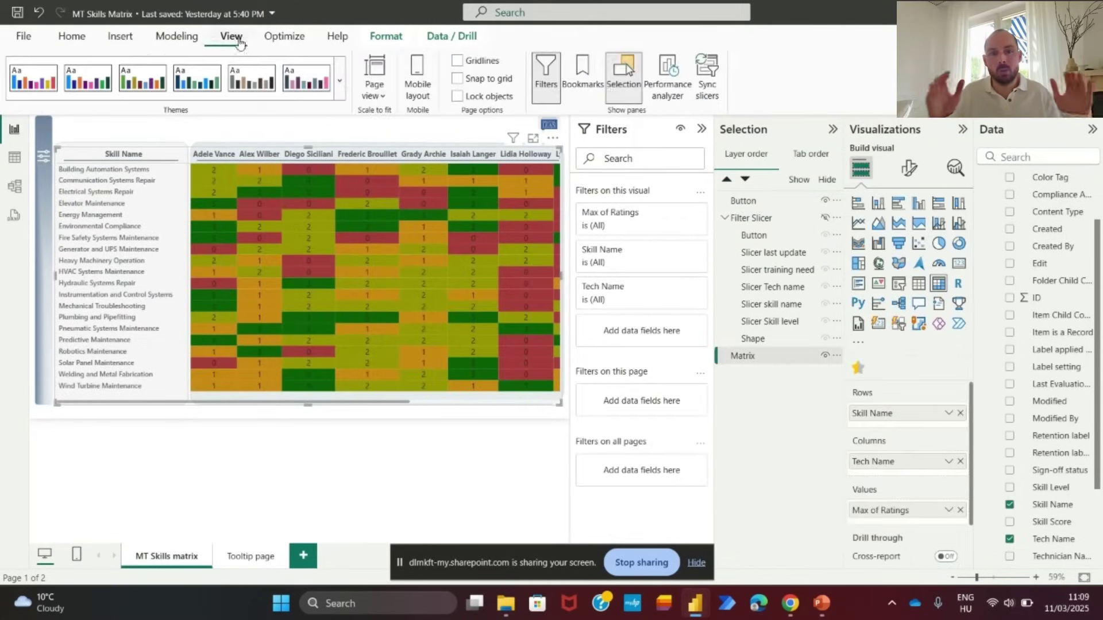
click(582, 80)
drag(637, 202, 632, 372)
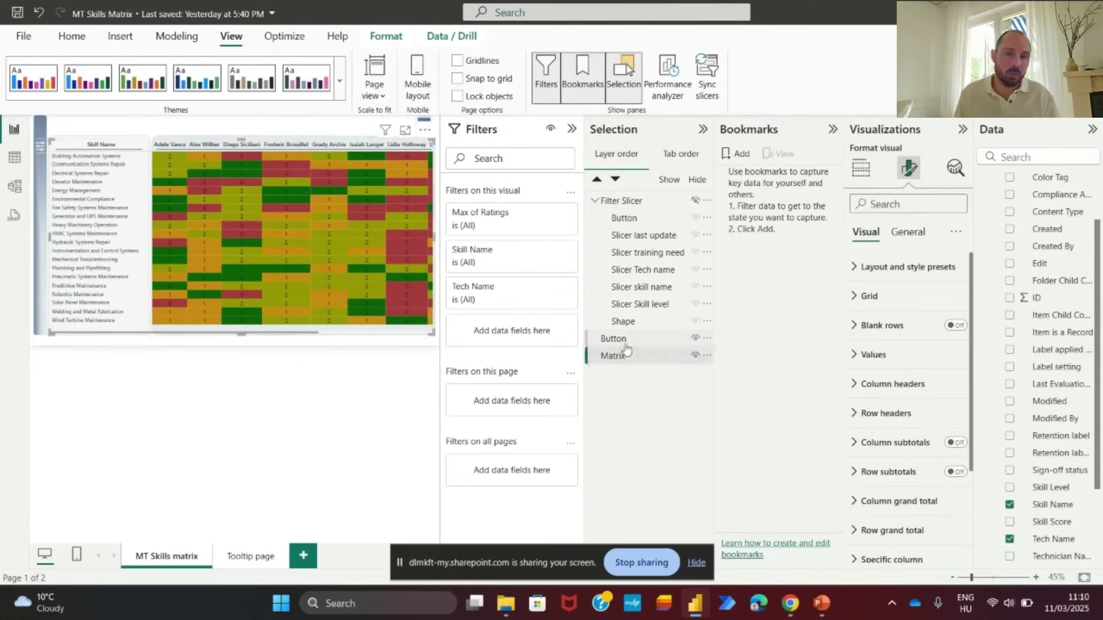
- Rename the filter icon's button as Button open and the X button as Button close
double_click(613, 338)
text(open)
key(Return)
double_click(623, 218)
text(close)
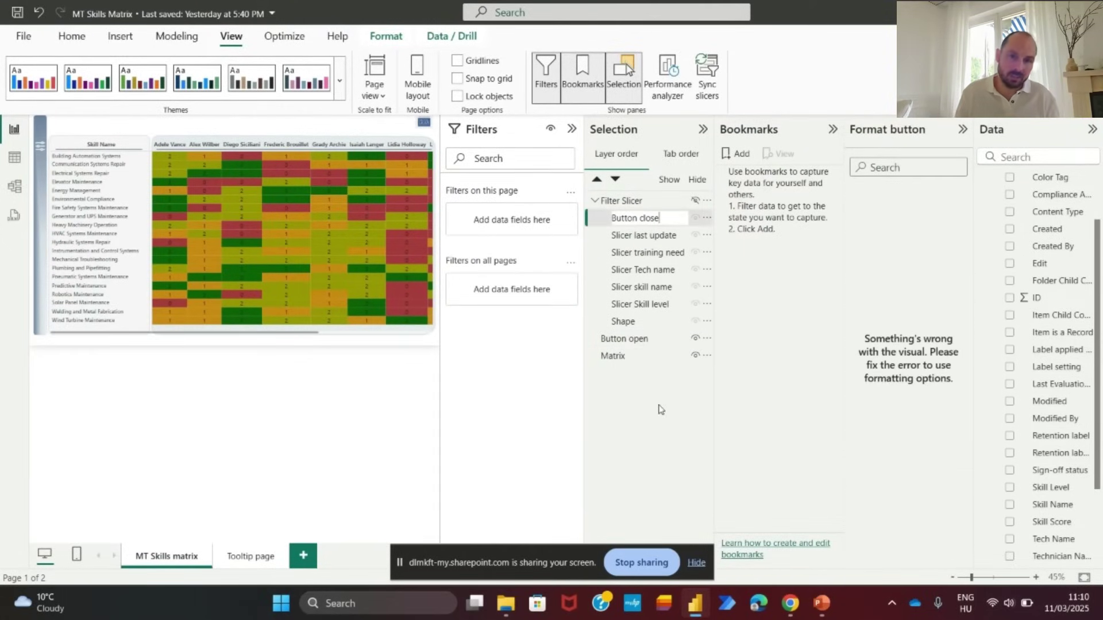
key(Return)
- Add a bookmark named Slicer open
click(735, 154)
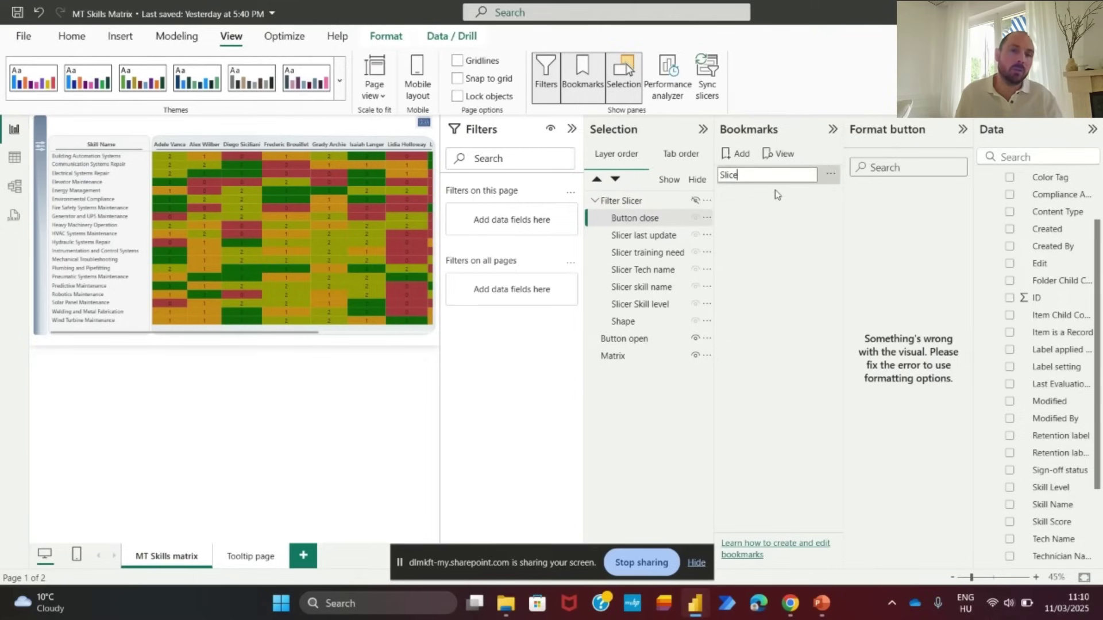
text(Slicer open)
key(Return)
click(831, 175)
click(645, 214)
- Make the Filter Slicer group visible, select it and adjust the options of the Slicer open bookmark
click(695, 201)
click(595, 201)
click(594, 200)
click(594, 200)
click(595, 200)
click(634, 205)
click(831, 174)
click(830, 174)
click(831, 174)
click(877, 286)
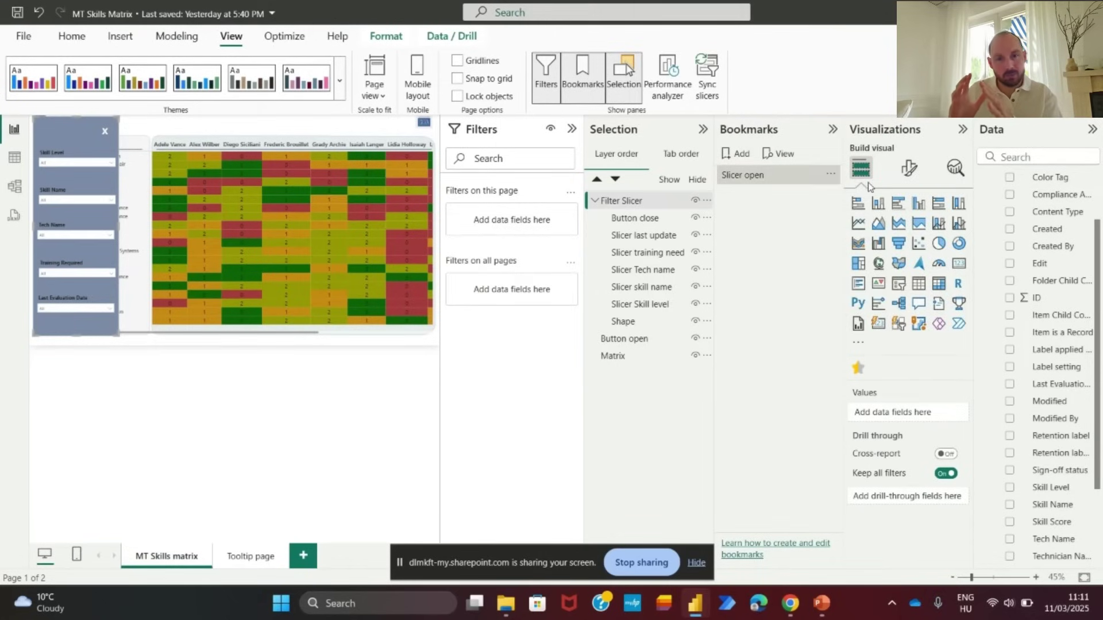
- Add a second bookmark named Slicer Close and adjust its options
click(733, 155)
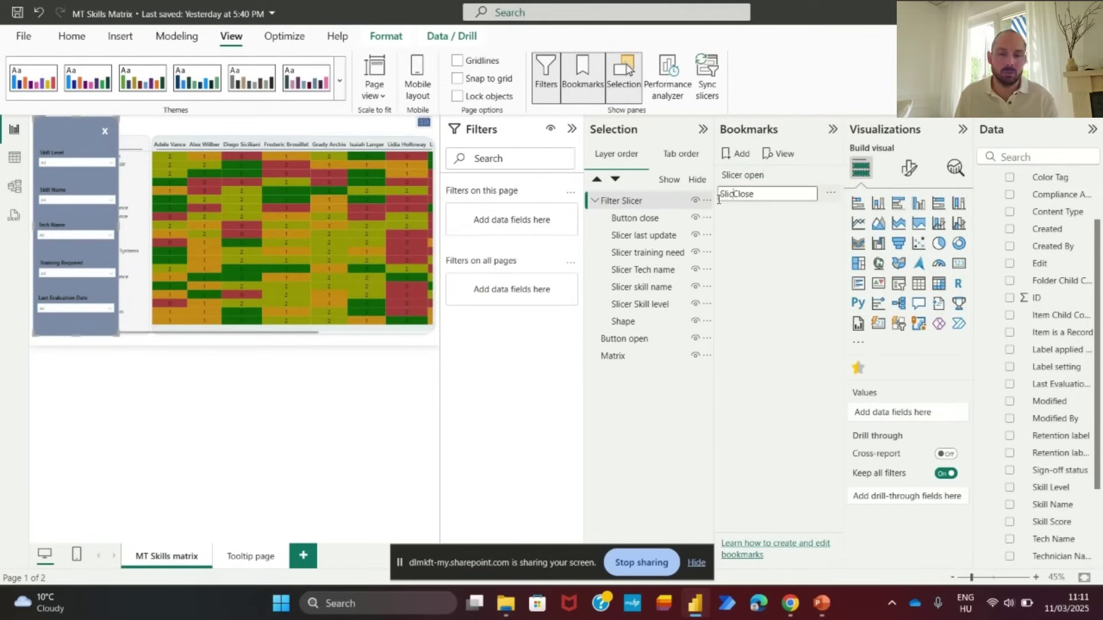
click(830, 193)
click(864, 284)
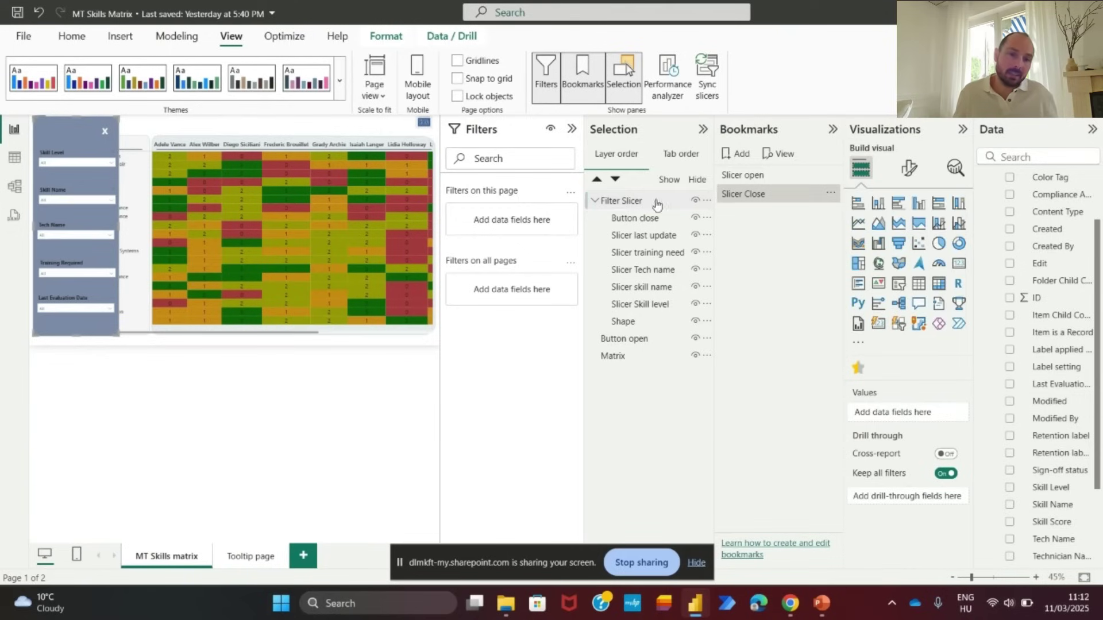
- Hide the Filter Slicer group and switch between the Slicer open and Slicer Close bookmarks to test them
click(695, 200)
click(743, 177)
click(743, 194)
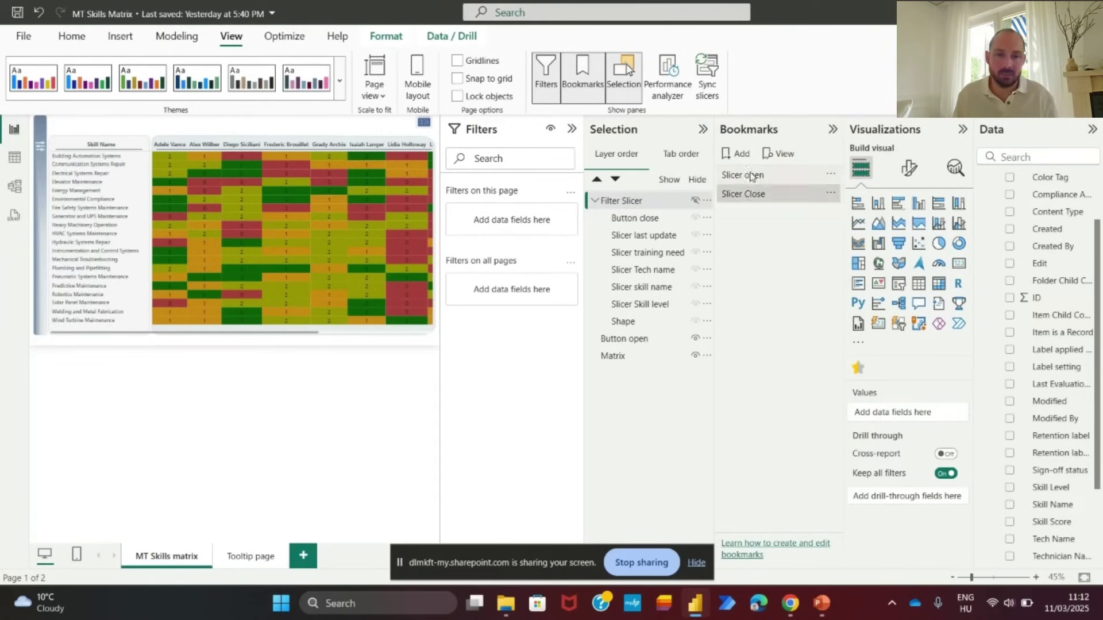
click(750, 175)
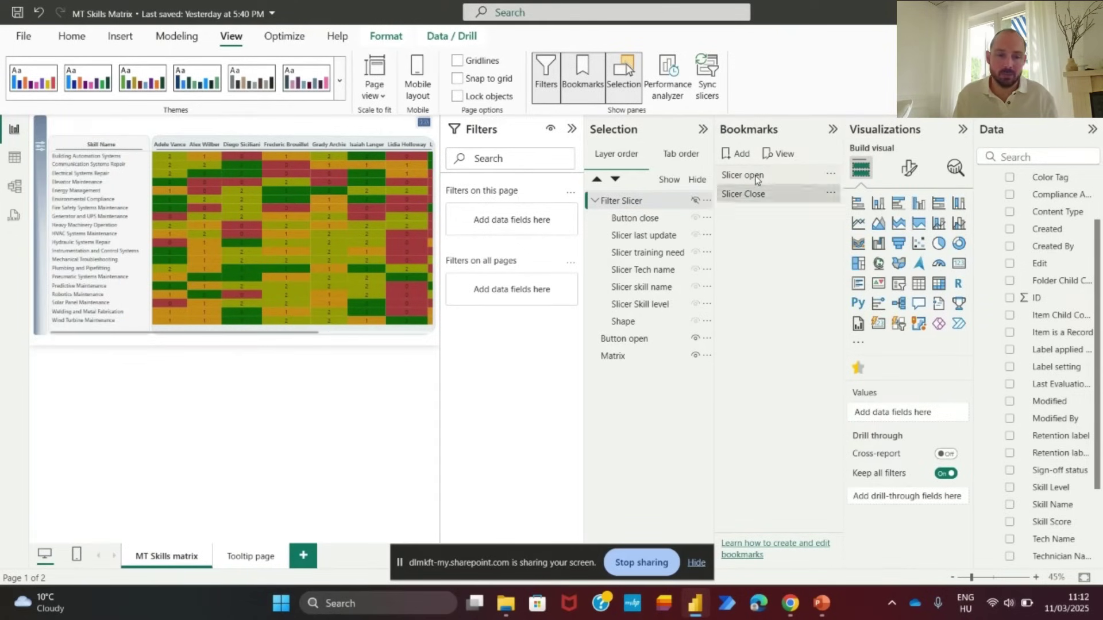
- Turn on the action of Button close, with type Bookmark and the Slicer Close bookmark as its target
click(630, 218)
click(953, 318)
click(908, 390)
click(877, 421)
click(905, 426)
click(873, 478)
- Set the action of Button open to the Slicer open bookmark and collapse the side panes
click(624, 339)
click(907, 389)
click(879, 426)
click(908, 426)
click(882, 460)
click(1092, 129)
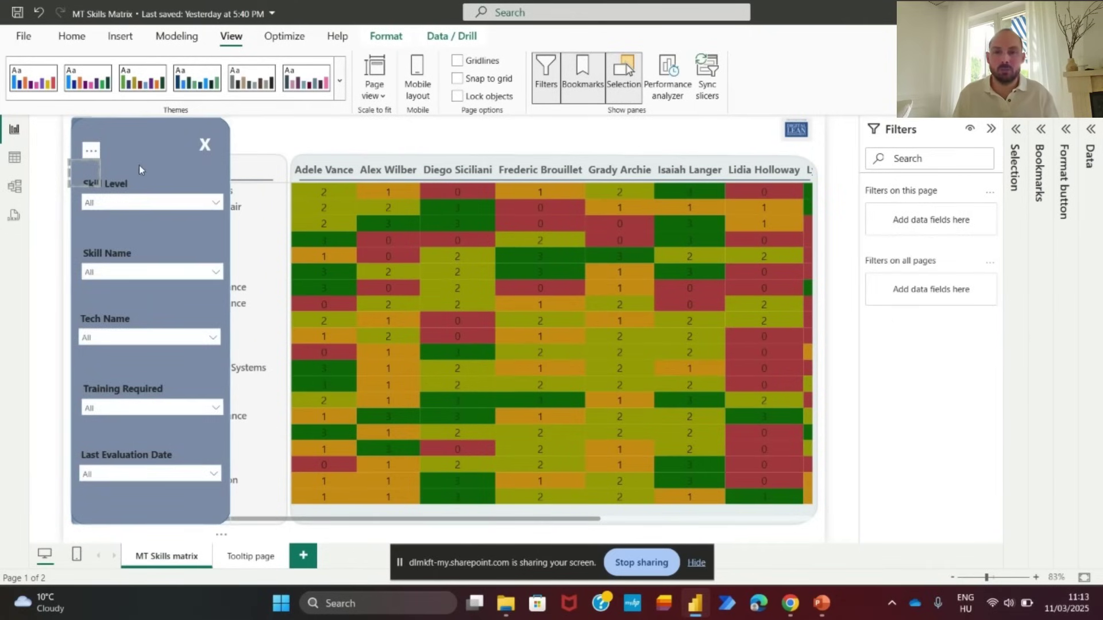
click(626, 73)
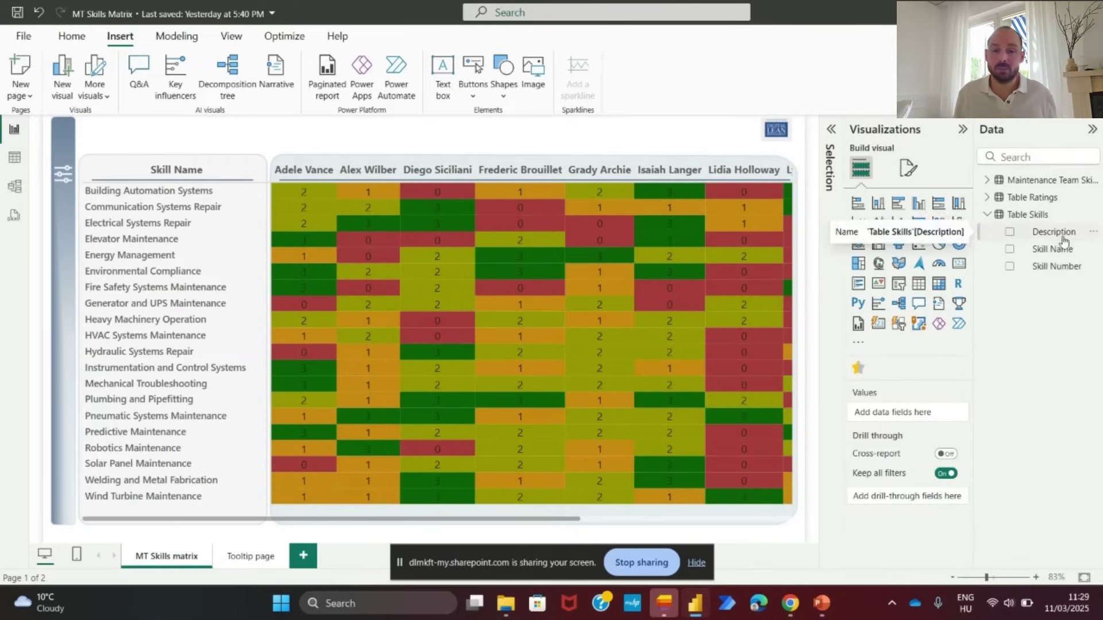
- Insert a rounded rectangle over the matrix and set its rounded corners to 13%
click(504, 84)
click(529, 151)
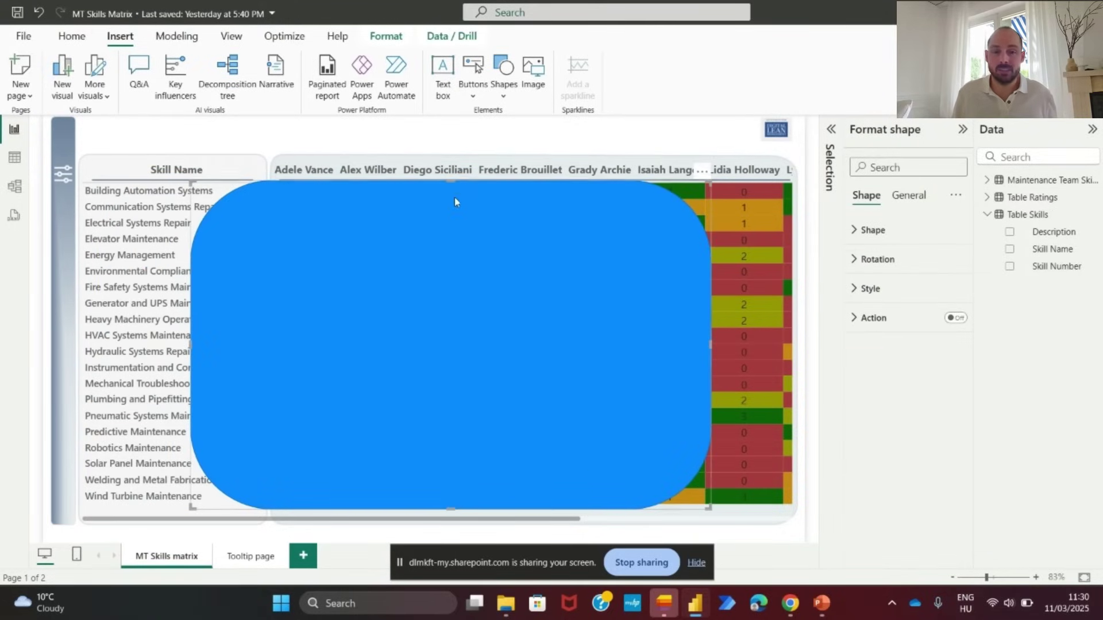
click(872, 229)
click(889, 325)
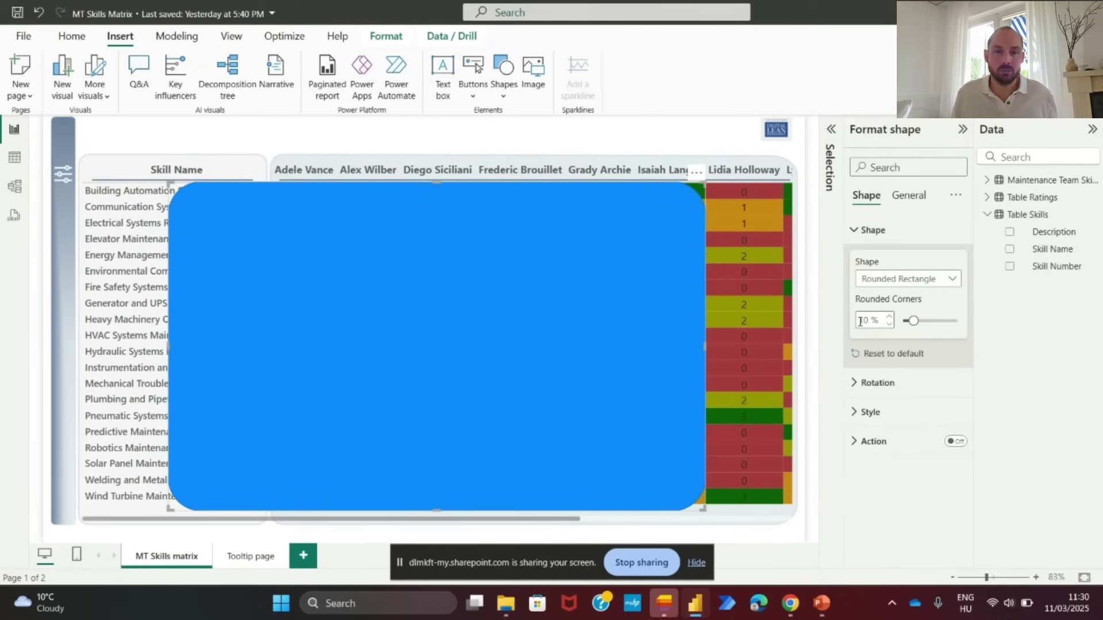
click(887, 317)
click(887, 317)
- Set the rounded rectangle's fill color to light gray
click(869, 412)
click(867, 483)
click(874, 287)
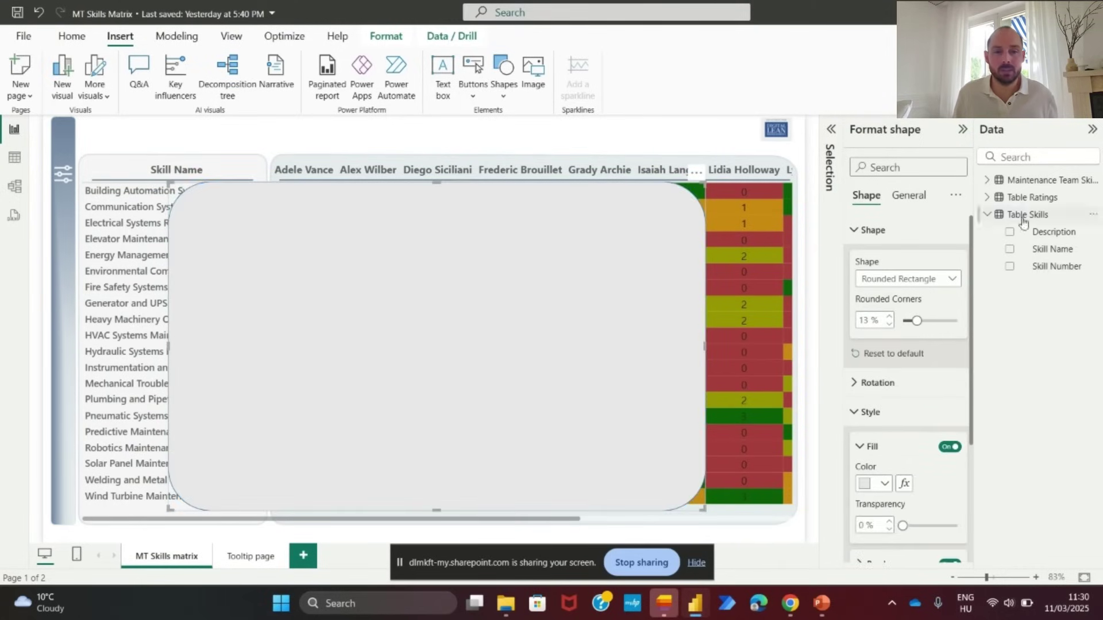
click(810, 210)
- Add a table visual, place it on the gray rounded rectangle and resize it to fill the shape
click(917, 283)
drag(261, 318, 464, 367)
drag(488, 408, 693, 492)
drag(303, 357, 176, 369)
drag(434, 224, 432, 195)
drag(433, 493, 433, 479)
drag(346, 300, 350, 310)
- Add the Skill Name and Description fields from Table Skills to the table and open its formatting options
click(1009, 249)
click(1009, 232)
click(909, 168)
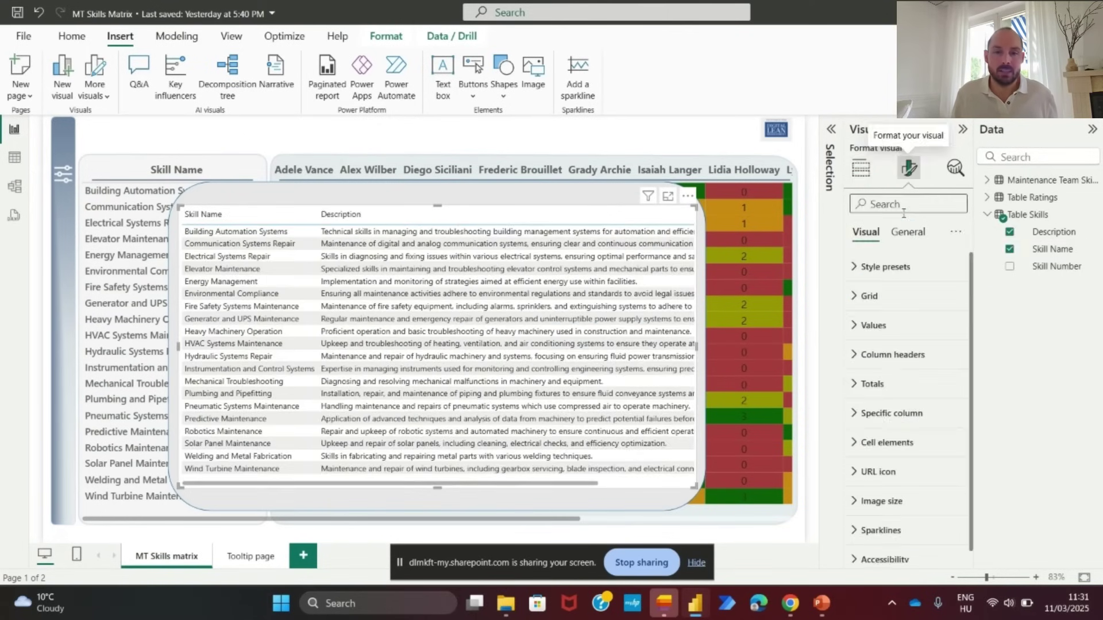
- Turn off the description table's background
click(913, 320)
click(913, 351)
click(908, 232)
click(910, 326)
click(949, 359)
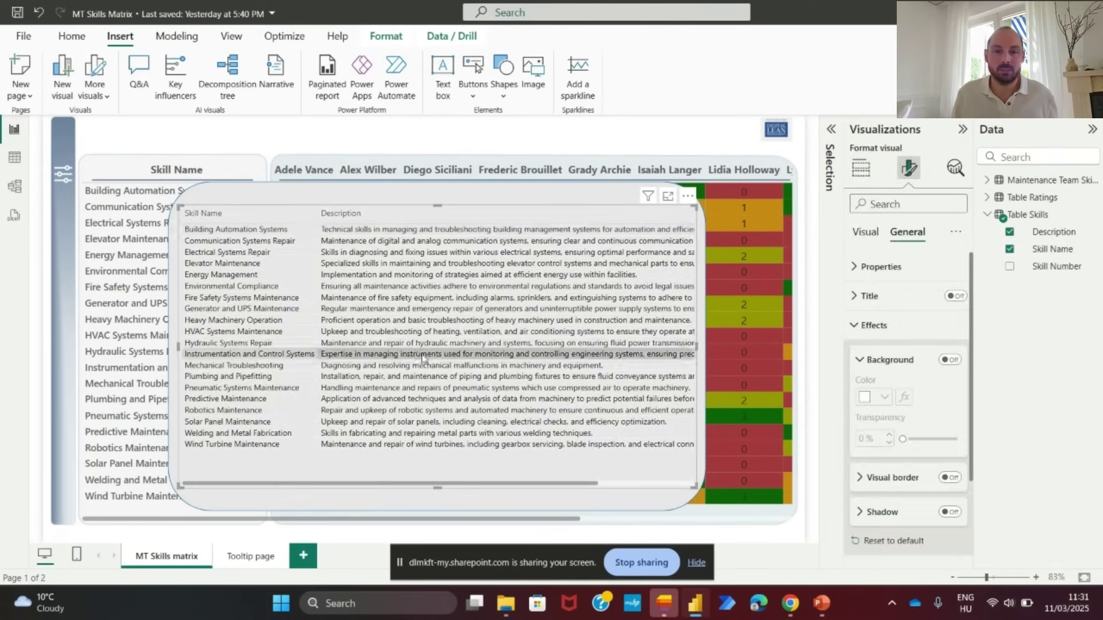
- Format the description table's column headers with larger, bold, dark blue text
click(865, 232)
click(892, 360)
click(956, 428)
click(956, 436)
click(910, 434)
click(865, 368)
click(883, 491)
- Set the font size of the description table's values to 10
click(913, 310)
click(854, 362)
click(873, 331)
click(956, 399)
click(956, 399)
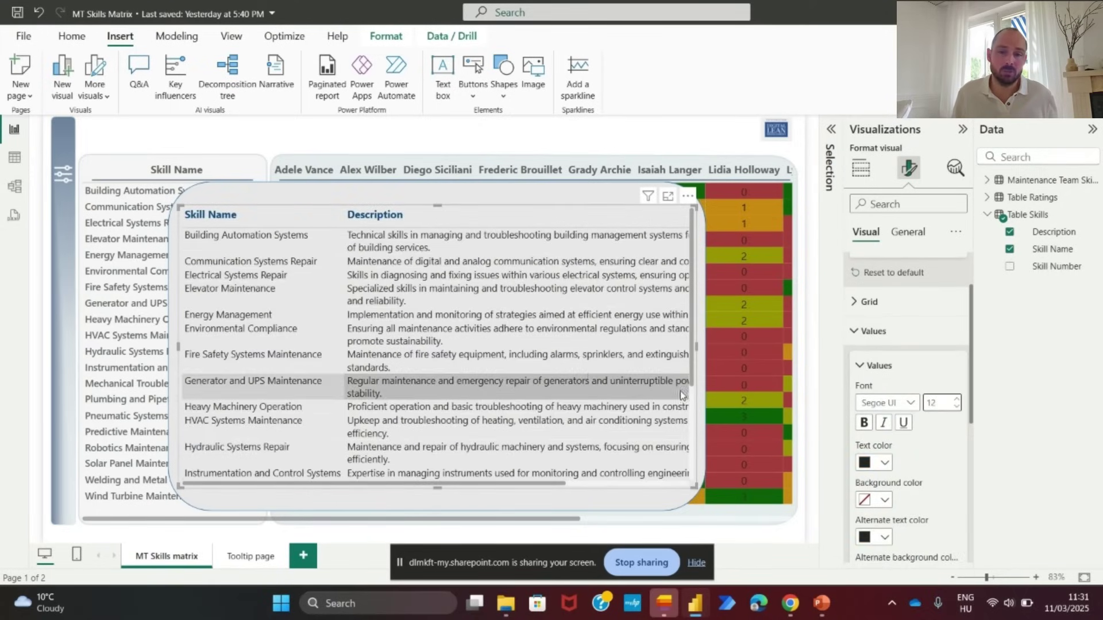
scroll(682, 389, down, 1)
click(957, 407)
click(957, 407)
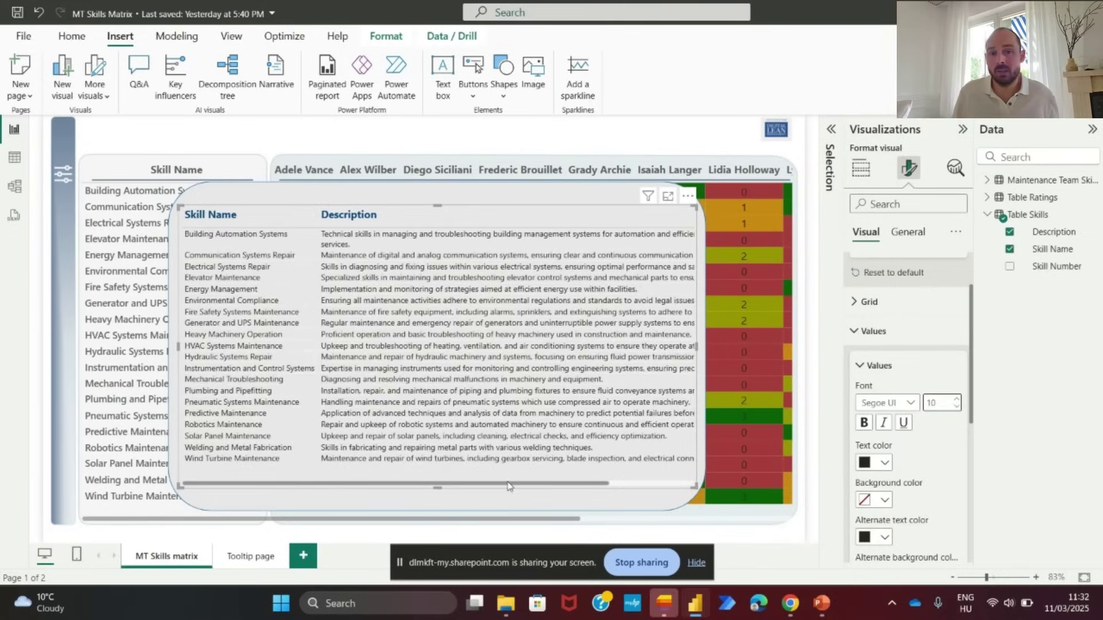
- Widen the gray rounded rectangle and the description table on both sides, and undo the accidental change to the matrix
click(719, 349)
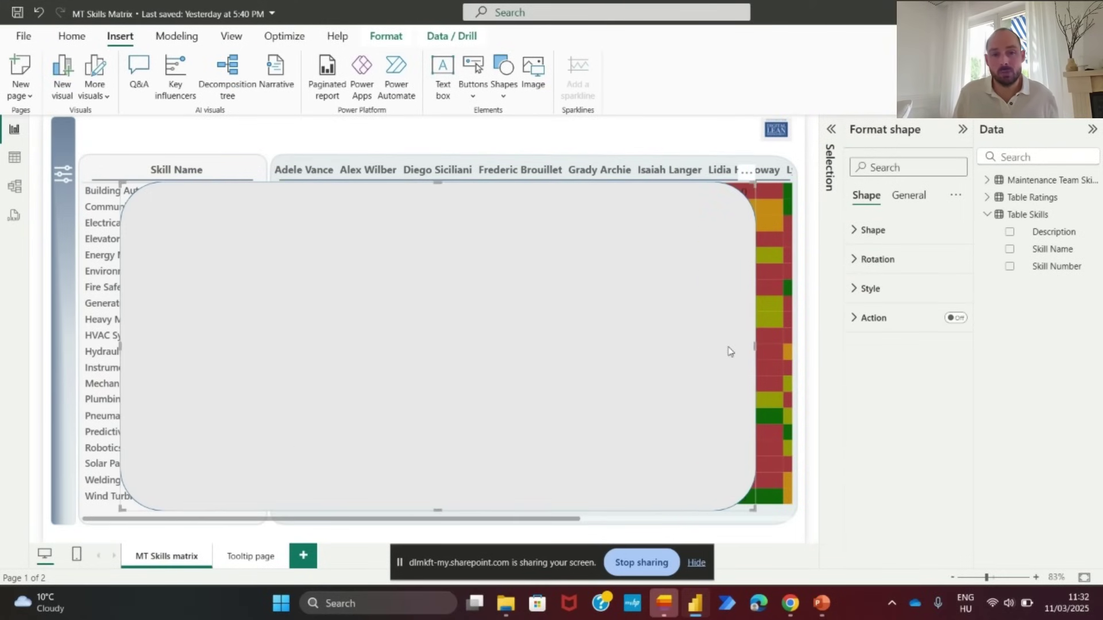
click(195, 347)
drag(222, 216, 171, 206)
drag(648, 339, 790, 347)
click(747, 343)
click(117, 347)
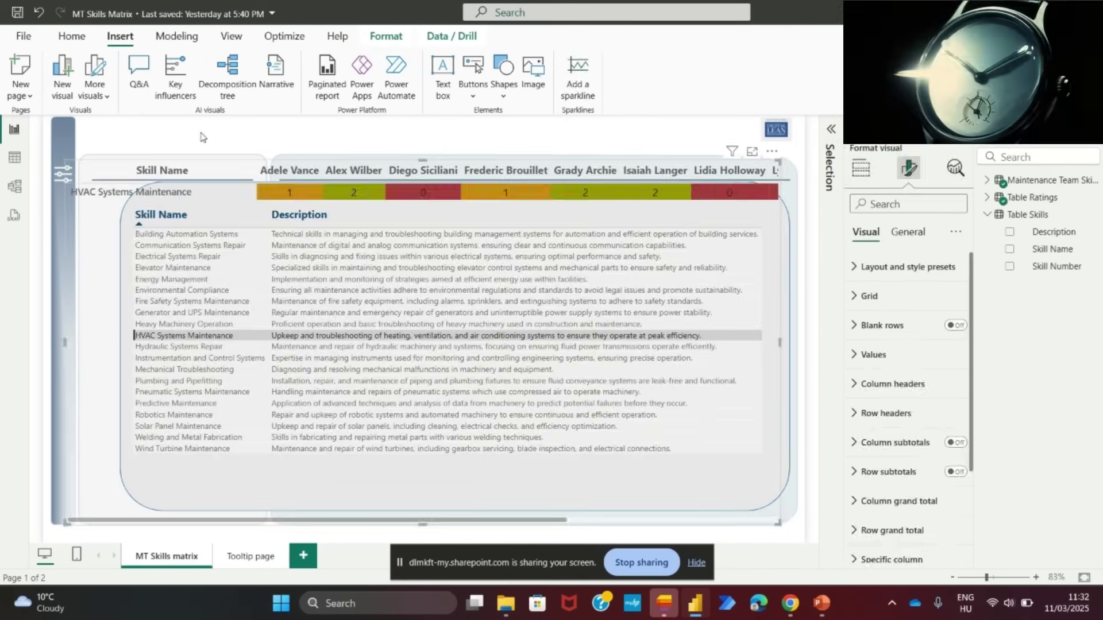
click(39, 13)
- Shorten the gray rounded rectangle from below and move it slightly so it frames the description table
click(668, 143)
click(460, 471)
click(451, 497)
drag(455, 510, 455, 488)
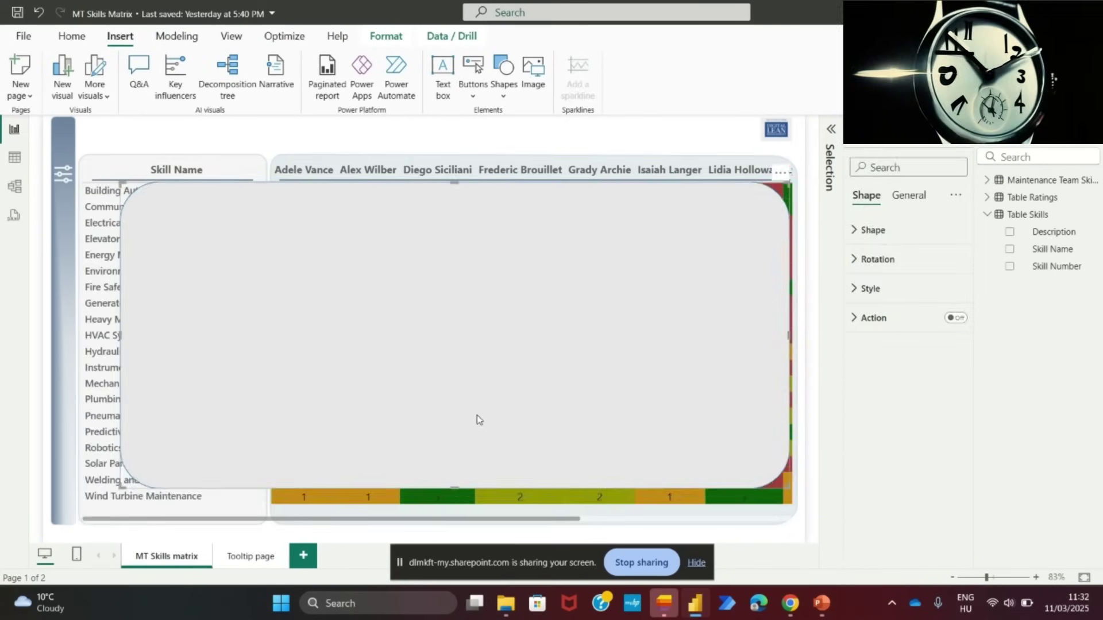
drag(477, 419, 471, 425)
click(525, 139)
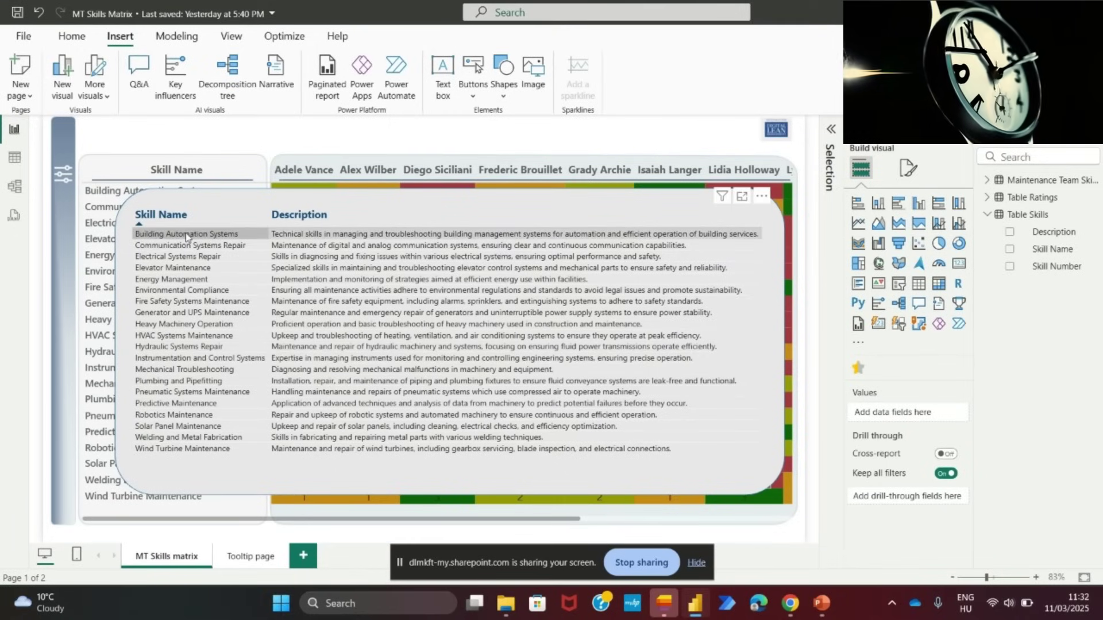
- Change the description table's values to a heavier Segoe UI font at size 10
click(908, 175)
click(641, 451)
click(873, 314)
click(911, 386)
click(896, 294)
click(957, 381)
click(957, 389)
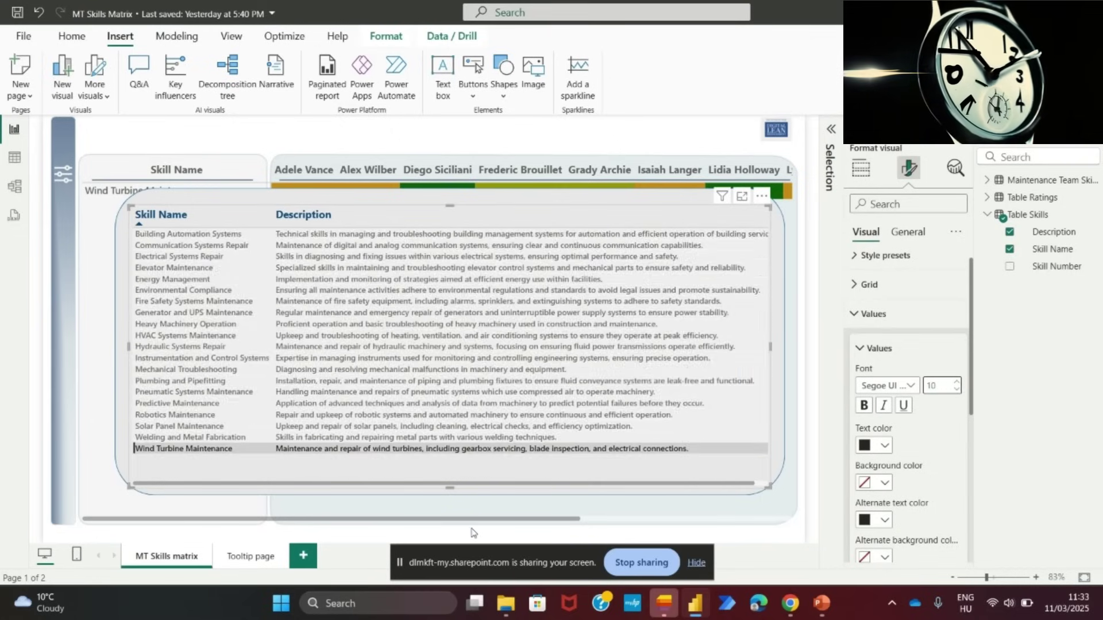
- Widen the description table until the descriptions fit without horizontal scrolling, and shift it slightly towards the shape's left edge
click(471, 531)
click(748, 485)
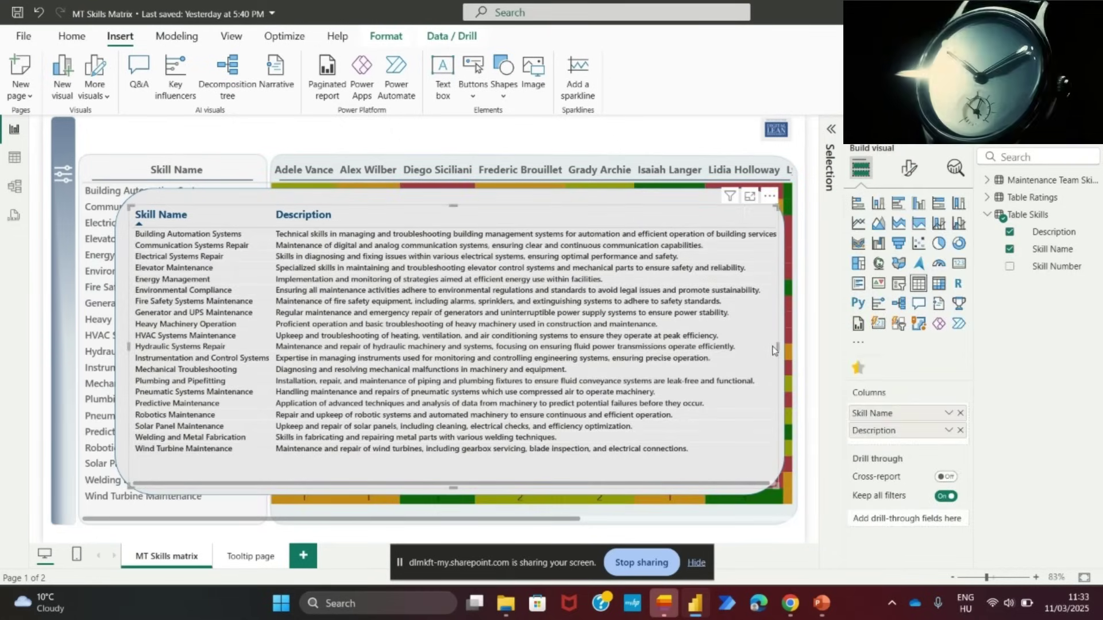
drag(773, 351, 778, 348)
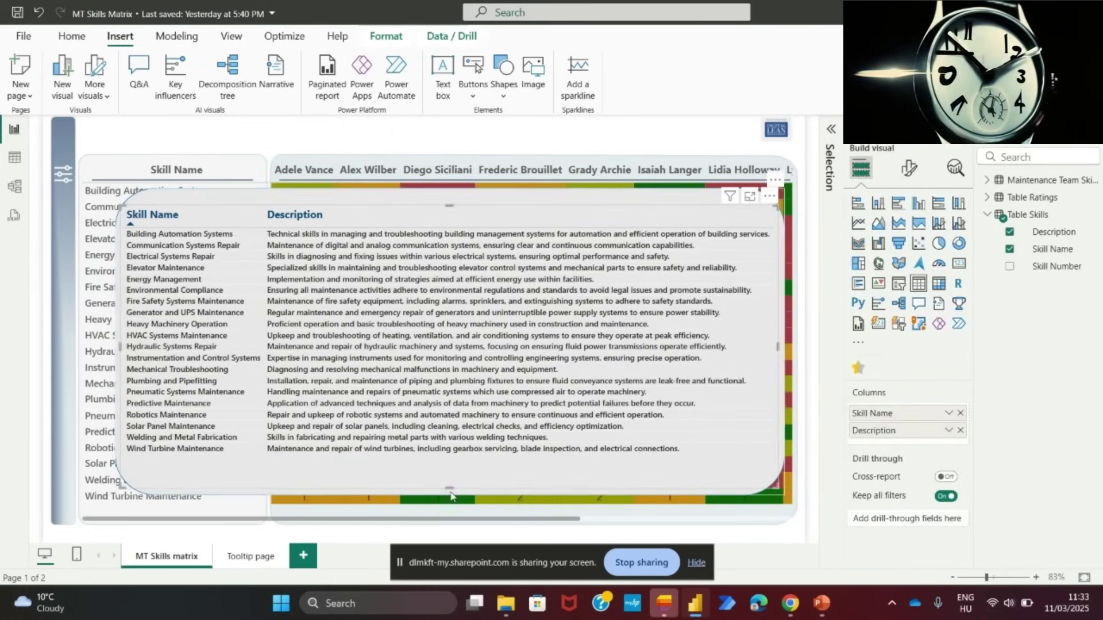
- Reduce the heights of the description table and the gray rounded rectangle to remove the empty space below the last skill
click(516, 133)
click(444, 477)
drag(450, 490, 450, 473)
click(515, 133)
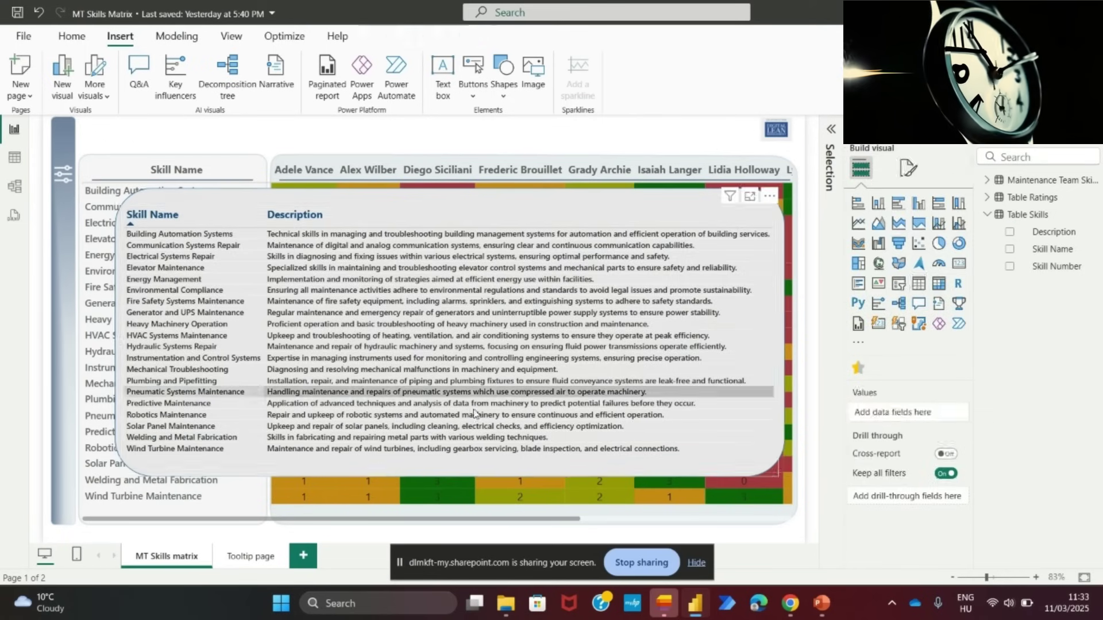
click(449, 461)
click(527, 134)
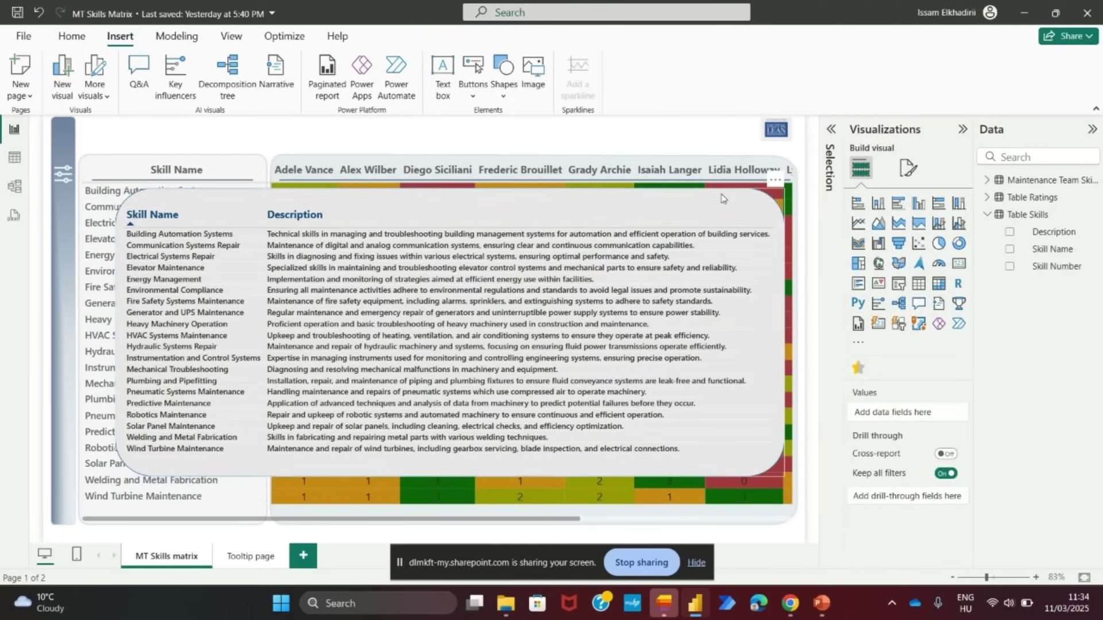
- Insert a blank button and place it at the upper-right corner of the skill description panel
click(472, 81)
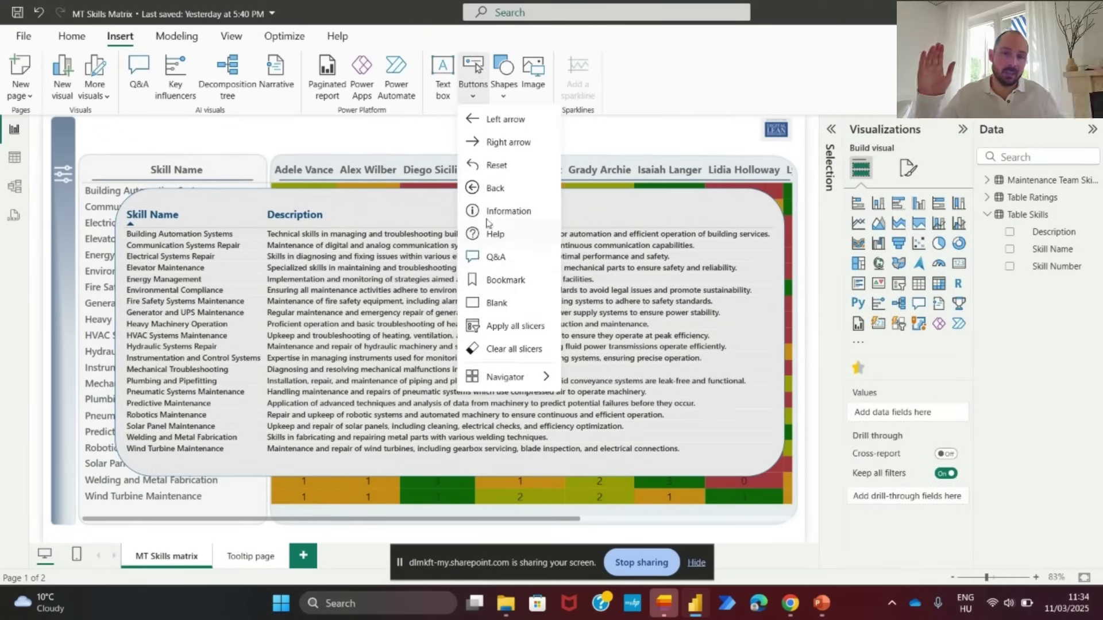
click(500, 303)
drag(125, 141, 738, 207)
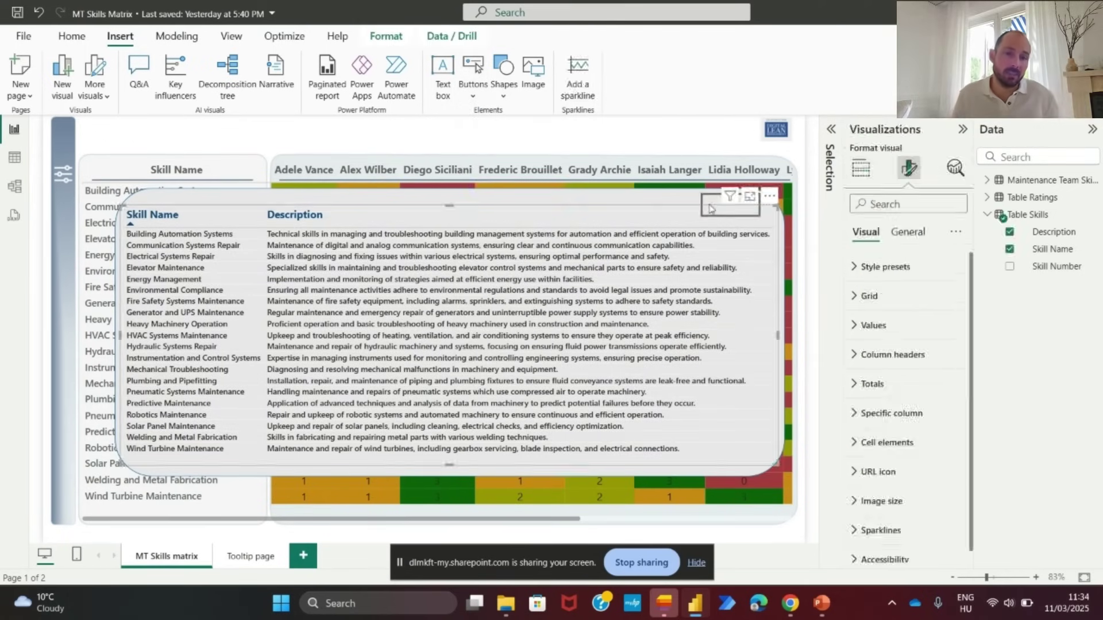
- Give the blank button the text X in bold, size 16 and dark blue
click(870, 289)
click(949, 394)
scroll(919, 356, down, 2)
click(886, 288)
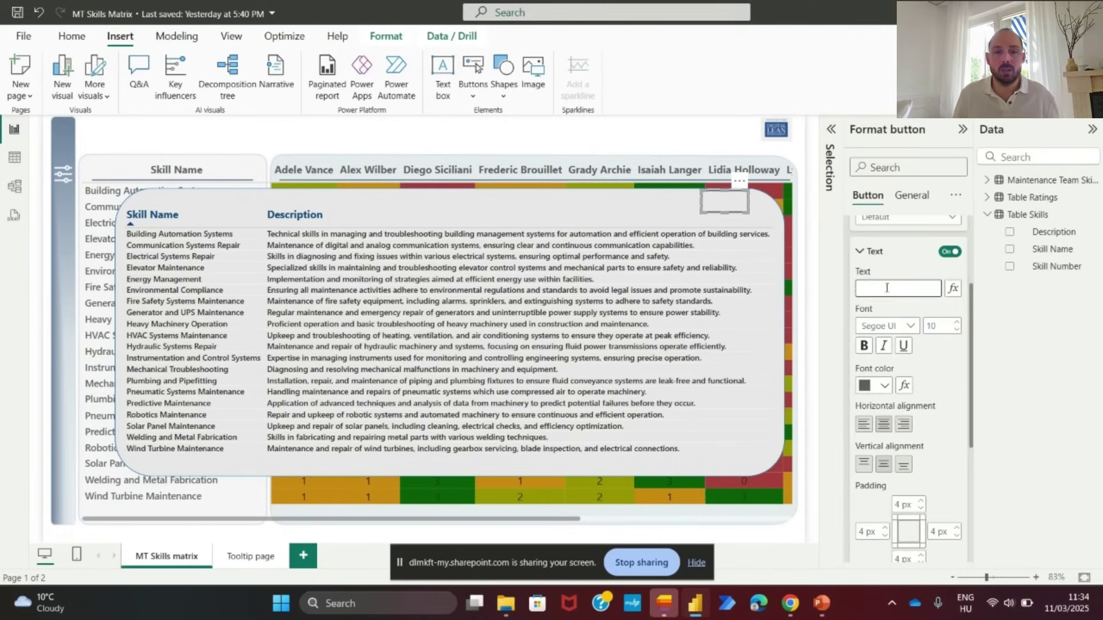
text(X)
click(883, 385)
click(913, 325)
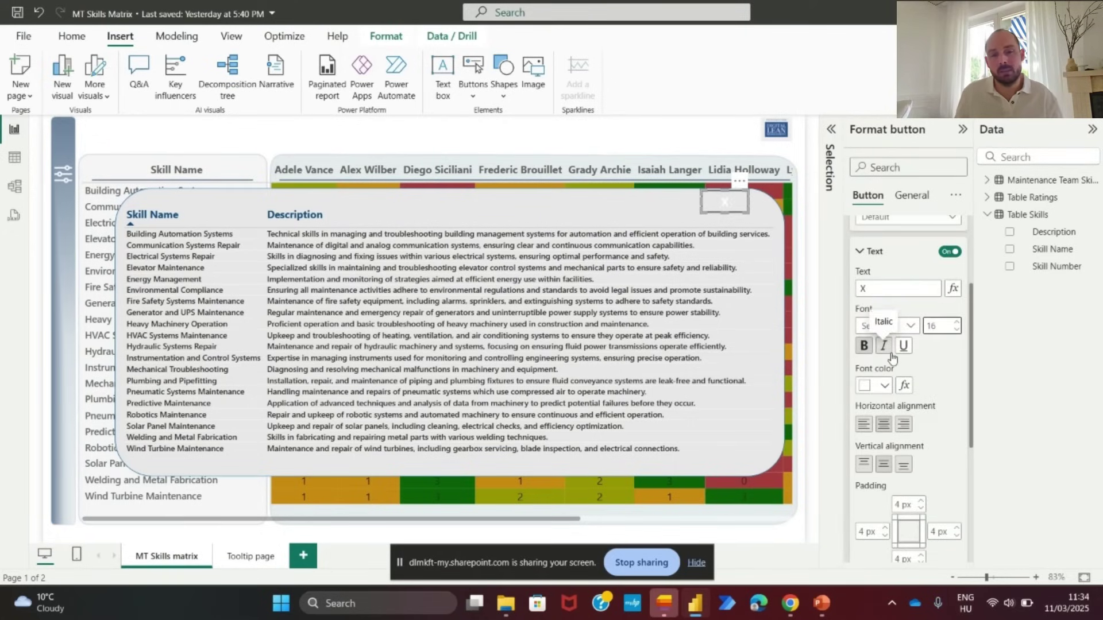
click(883, 385)
click(914, 253)
click(749, 226)
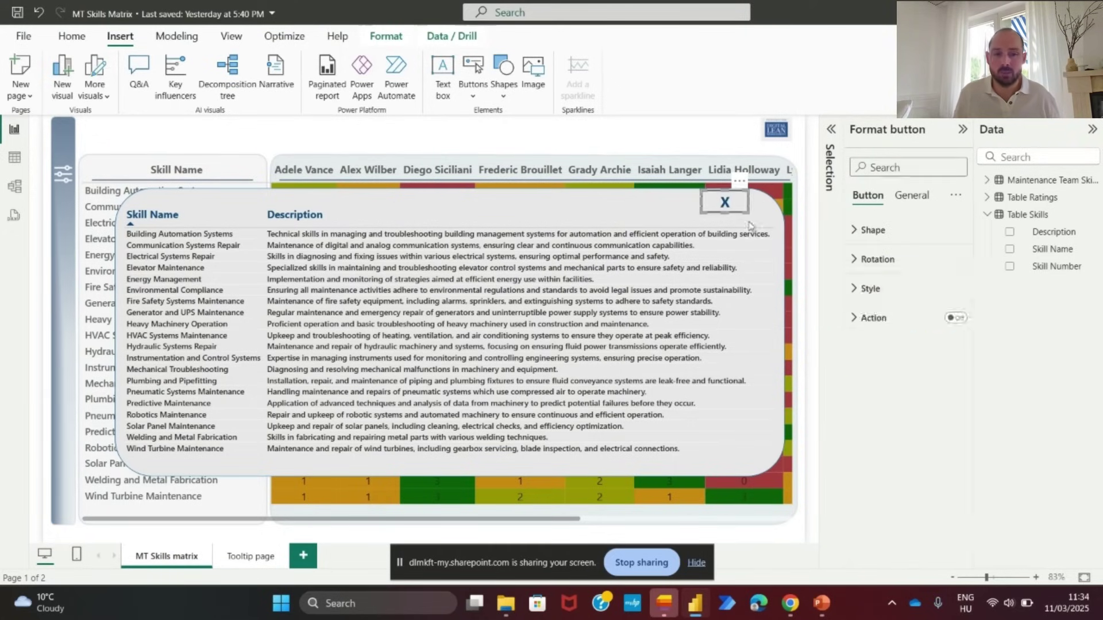
- Remove the border from the X button
click(870, 288)
scroll(919, 356, down, 3)
click(677, 125)
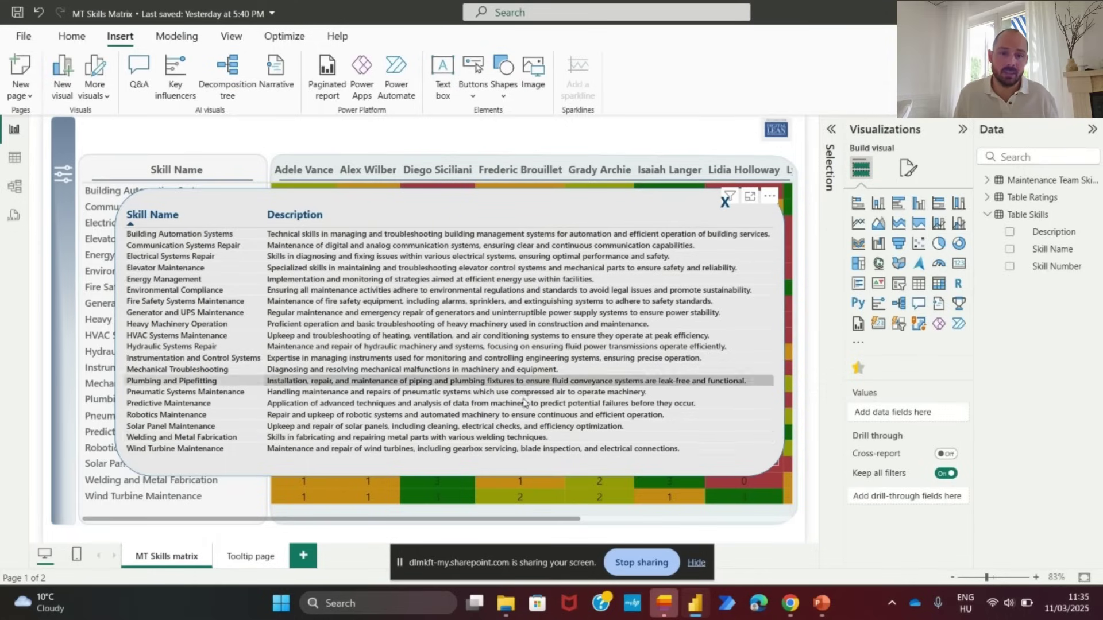
- Show the list of page objects and group the X button, the description table and the gray shape
click(230, 36)
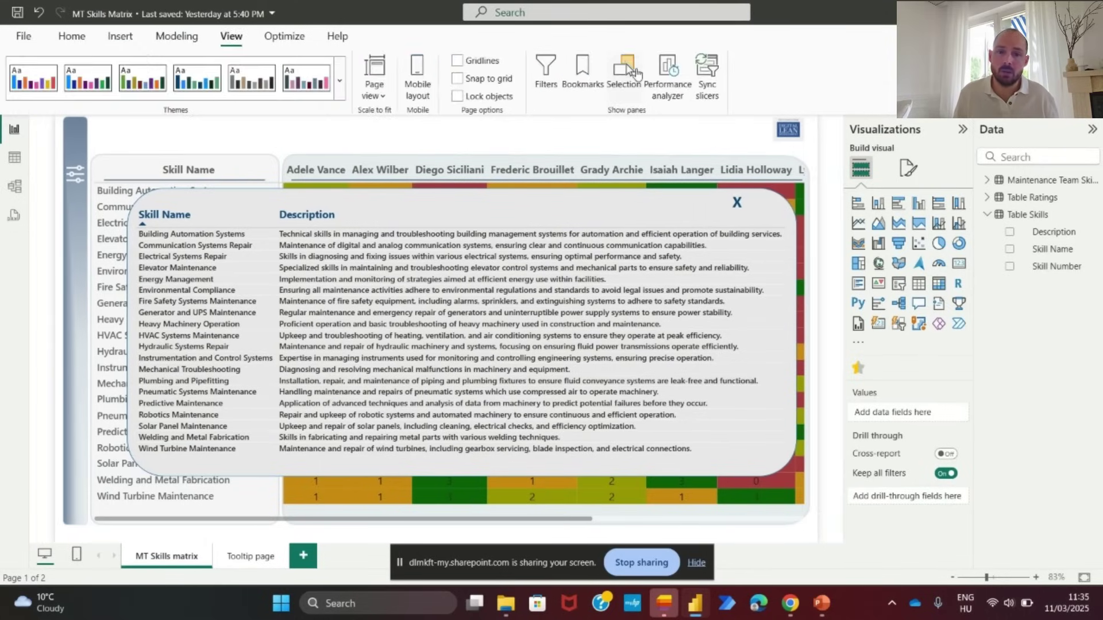
click(624, 77)
click(746, 202)
ctrl+click(746, 217)
ctrl+click(746, 235)
click(836, 200)
click(1011, 213)
- Rename the new group as Skills info and hide it on the page
double_click(771, 202)
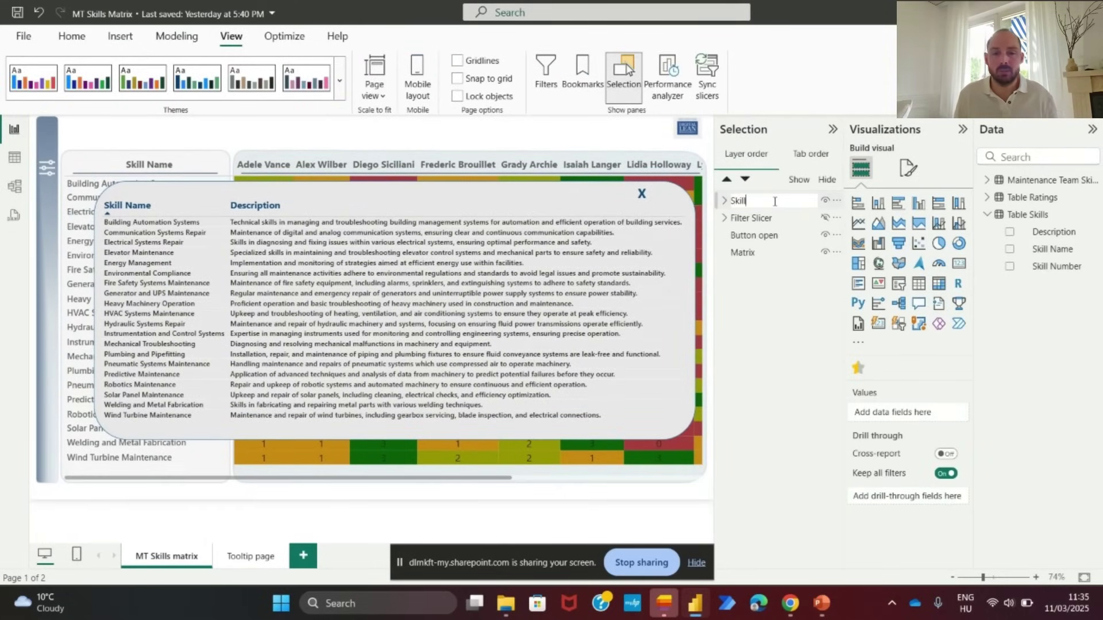
text(Skills info)
click(725, 201)
click(825, 201)
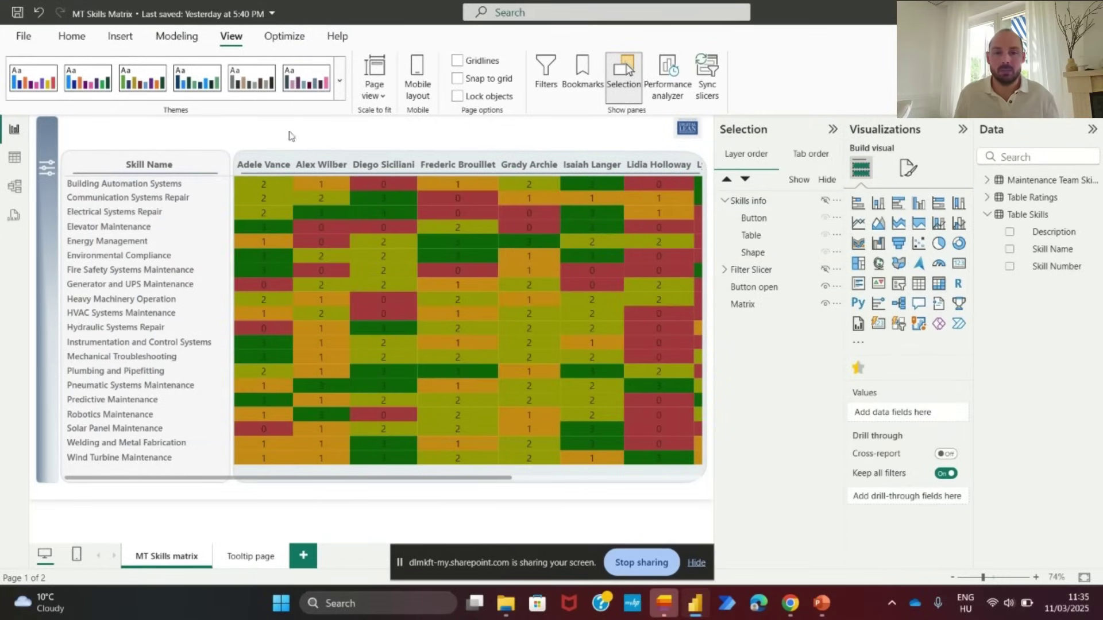
- Insert an Information button on the blue side bar below the filter icon and make its icon white
click(120, 36)
click(475, 91)
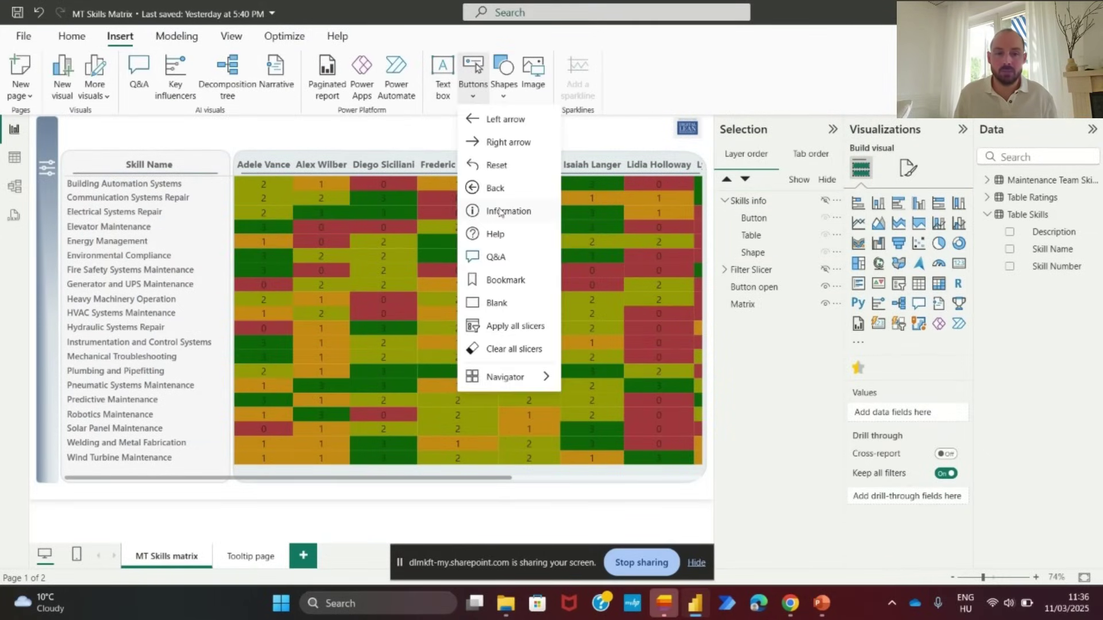
click(499, 212)
drag(45, 196, 47, 195)
click(892, 289)
scroll(901, 369, down, 5)
click(879, 354)
click(883, 426)
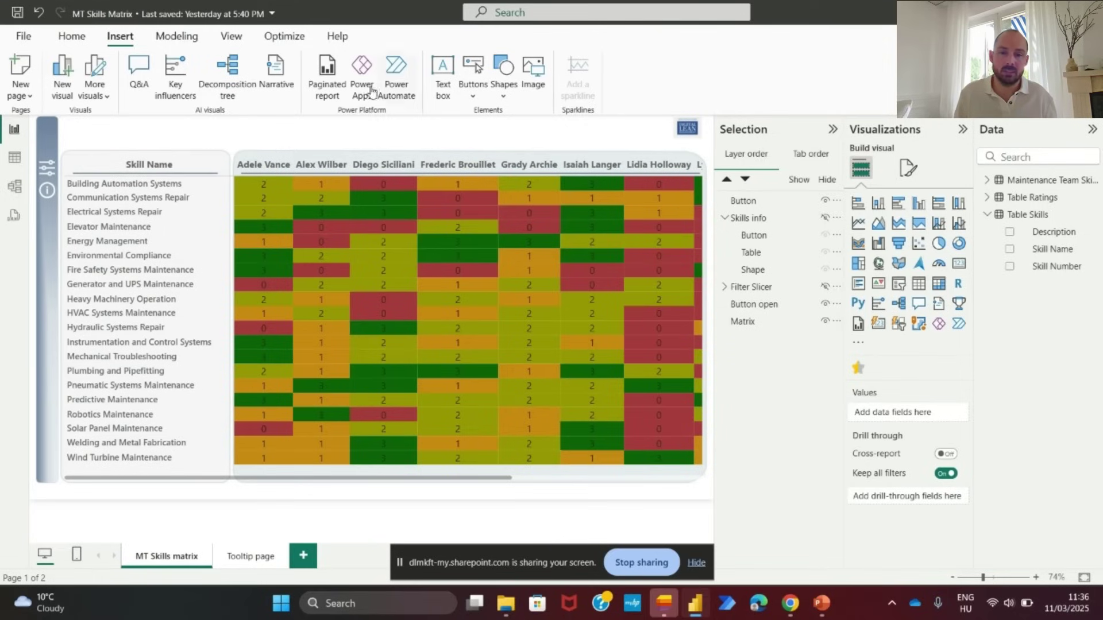
- Create a bookmark named Skill info open that excludes Data and applies to selected visuals, and update it
click(231, 36)
click(582, 75)
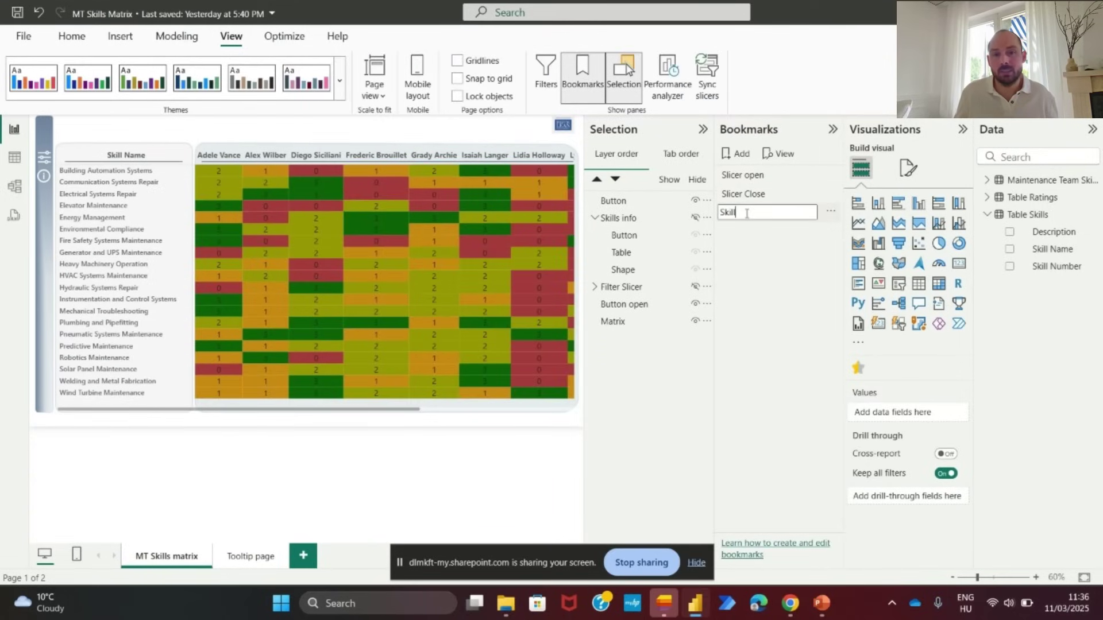
click(830, 211)
click(860, 288)
click(832, 212)
click(871, 354)
click(833, 212)
click(838, 223)
- Create a bookmark named Skill info close that excludes Data and applies to selected visuals
click(752, 157)
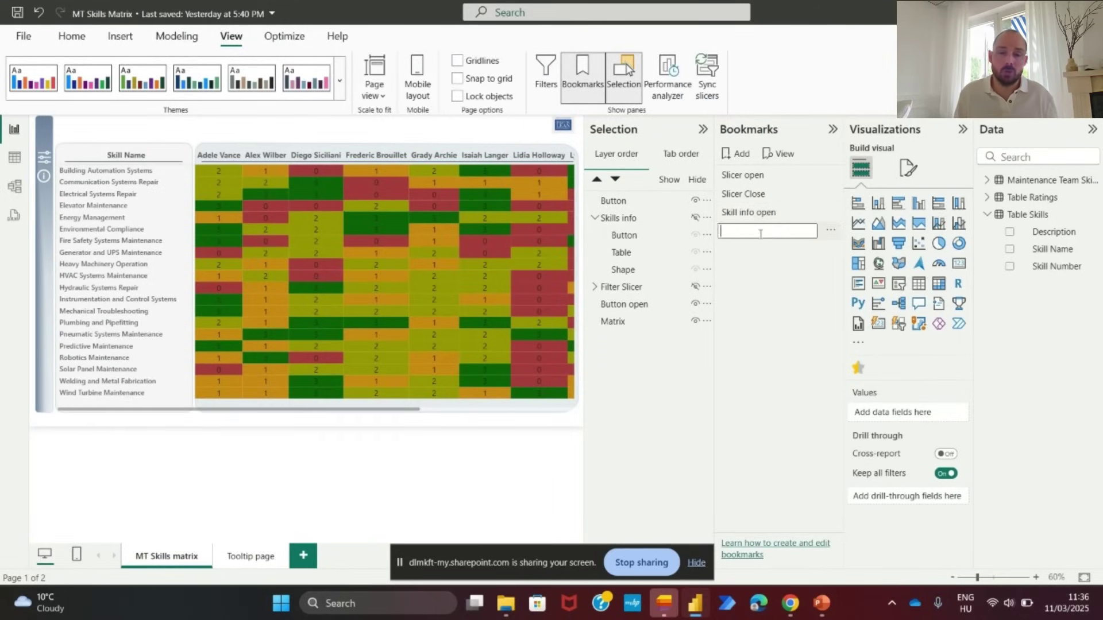
click(831, 232)
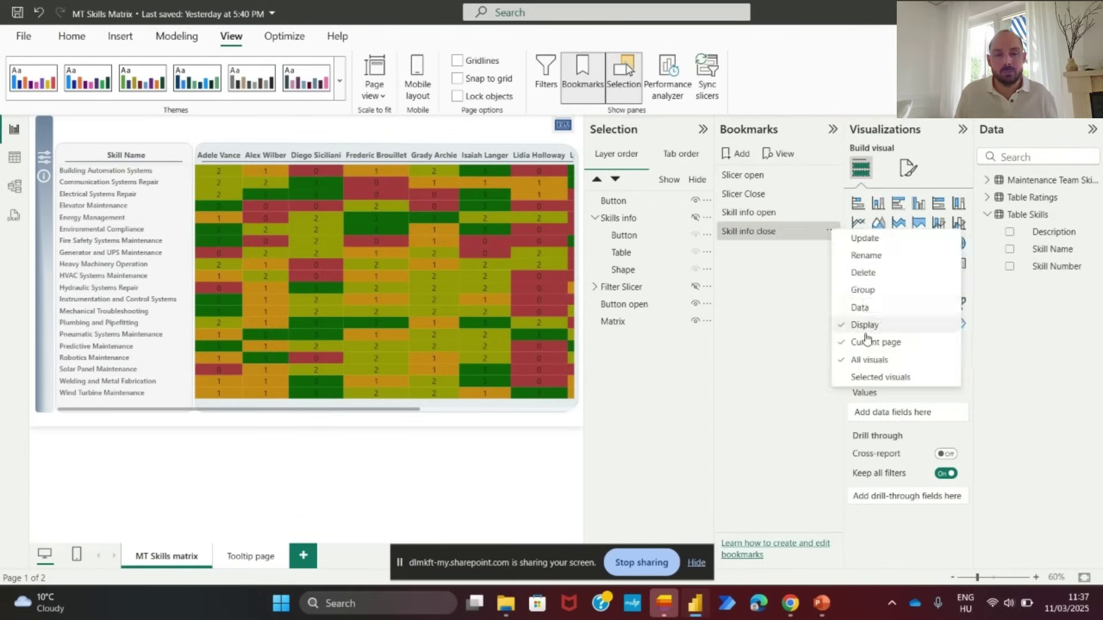
click(876, 376)
- Rename the information button as Button info open and move Filter Slicer and Button open to the top of the layer order
double_click(610, 201)
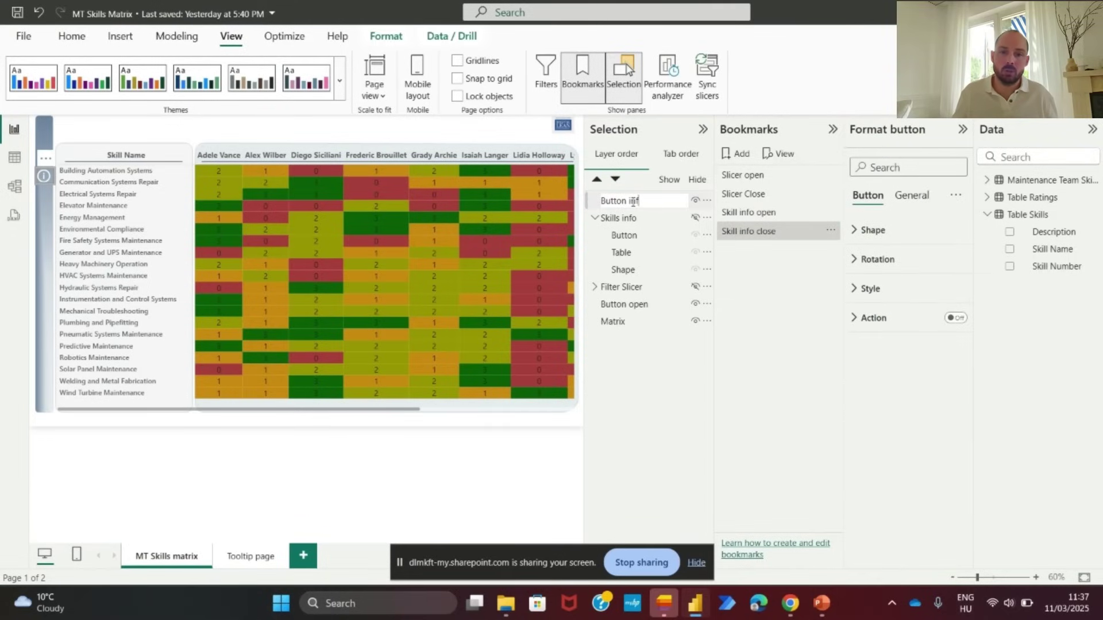
click(661, 336)
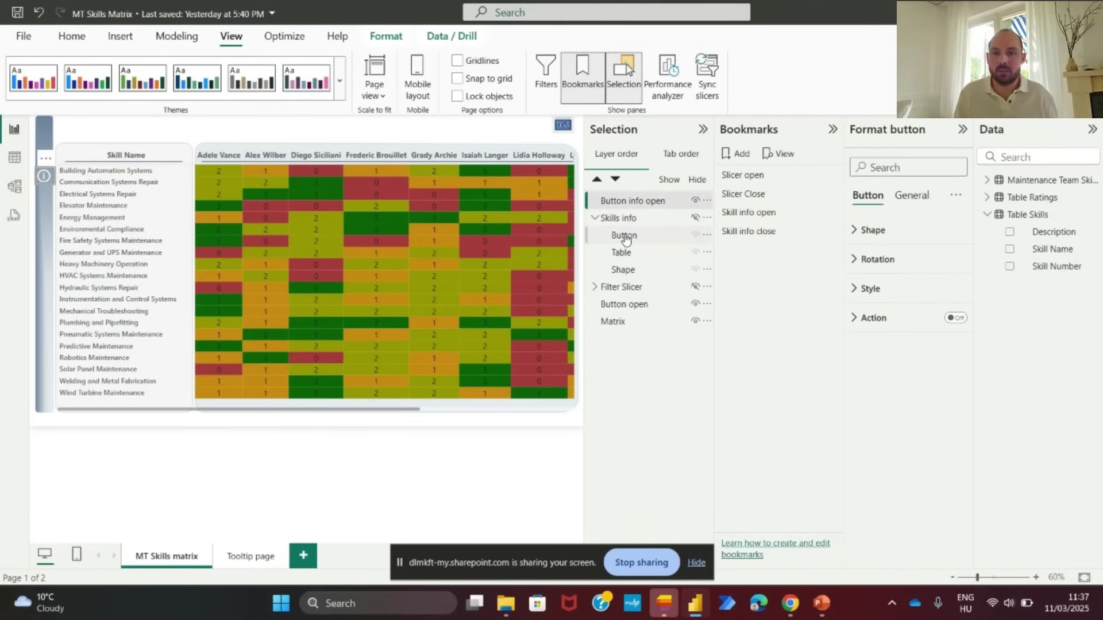
drag(602, 287, 605, 201)
drag(617, 304, 612, 326)
- Rename the X button in the Skills info group as Button close and update the Skill info close bookmark
double_click(637, 253)
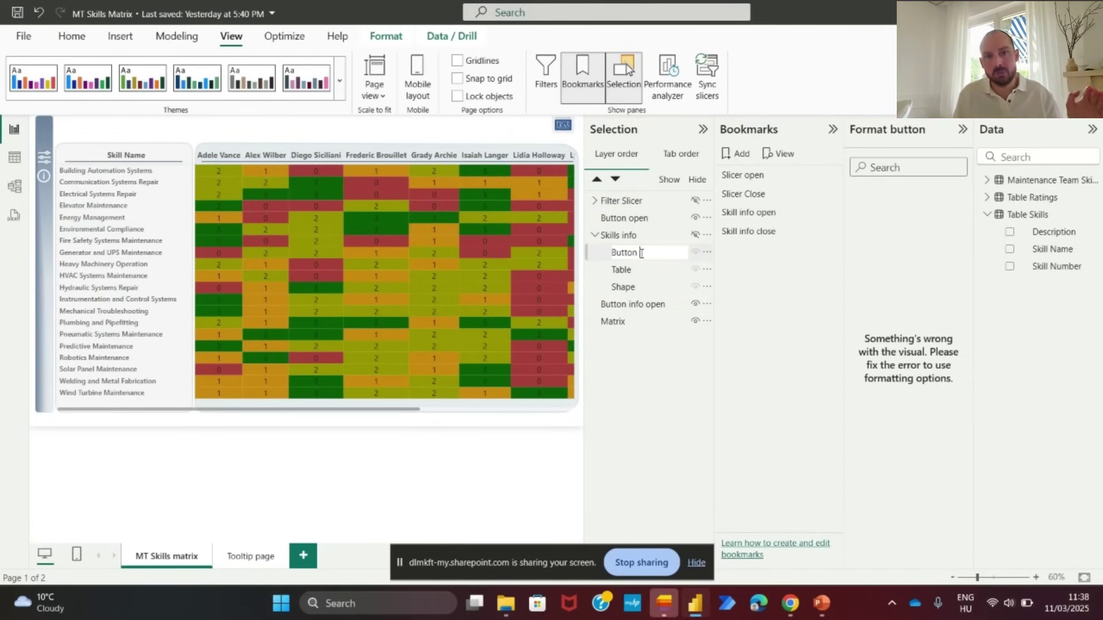
key(Return)
click(831, 230)
click(851, 243)
- Show the Skills info group and update the Skill info open bookmark with the panel displayed
click(695, 235)
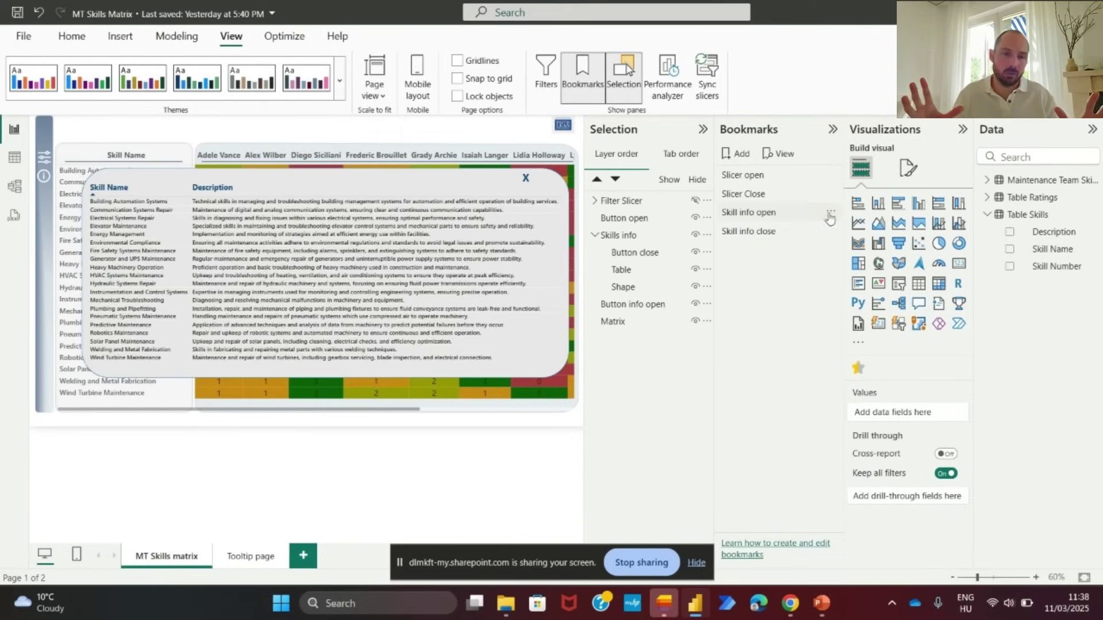
click(745, 216)
click(694, 235)
click(595, 236)
click(593, 235)
click(831, 232)
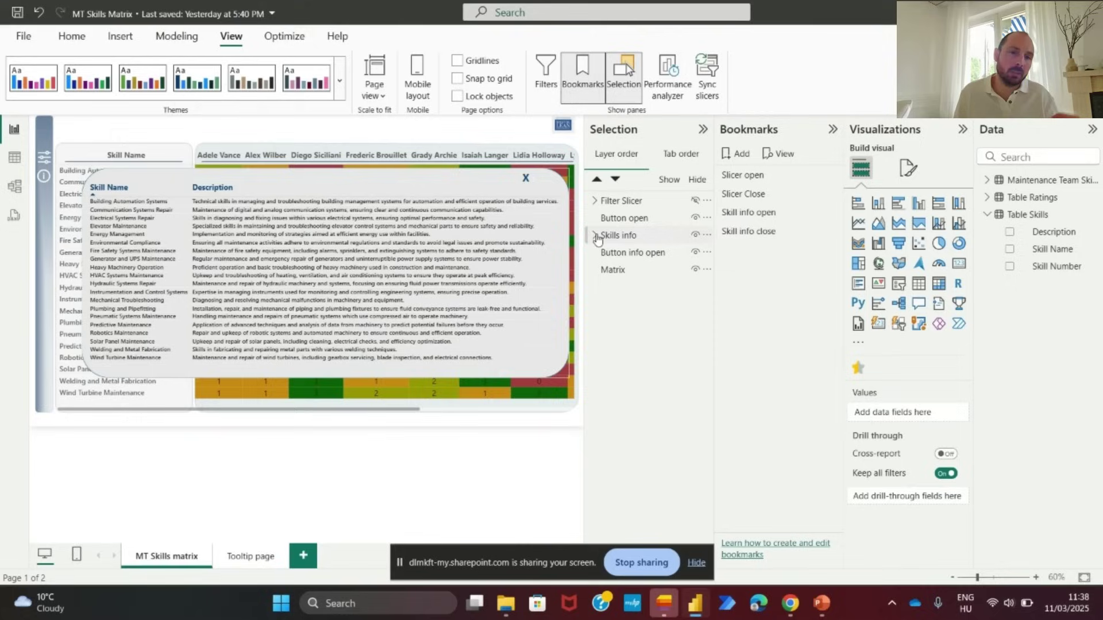
- Select the Skills info group and try the Skill info close and Skill info open bookmarks
click(620, 237)
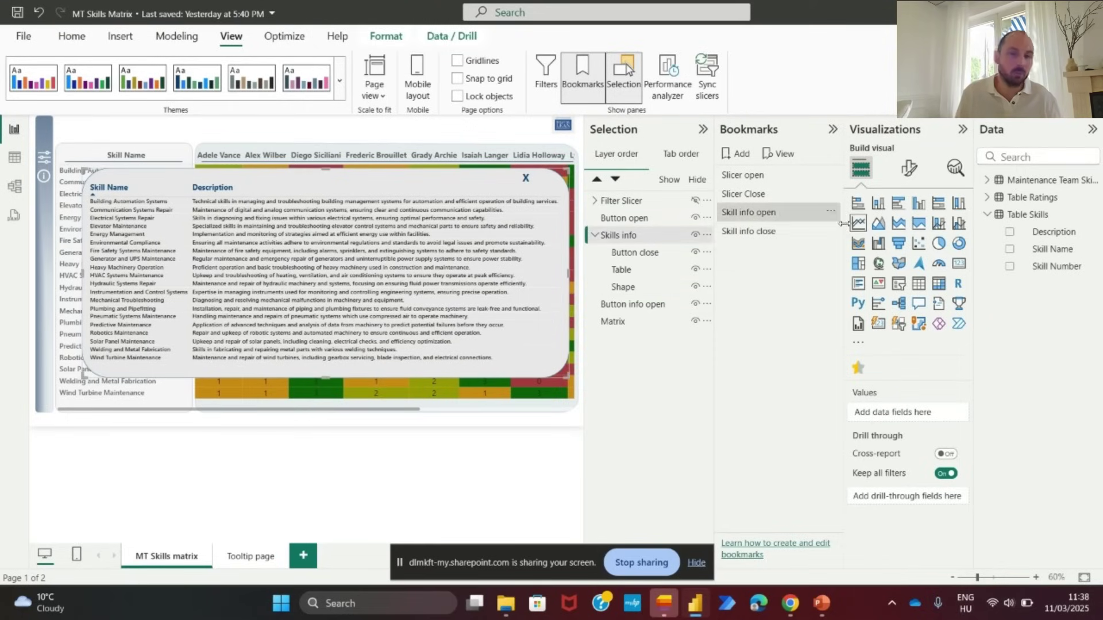
click(752, 231)
click(769, 213)
- Turn on the action of Button close and assign it the Skill info close bookmark
click(635, 252)
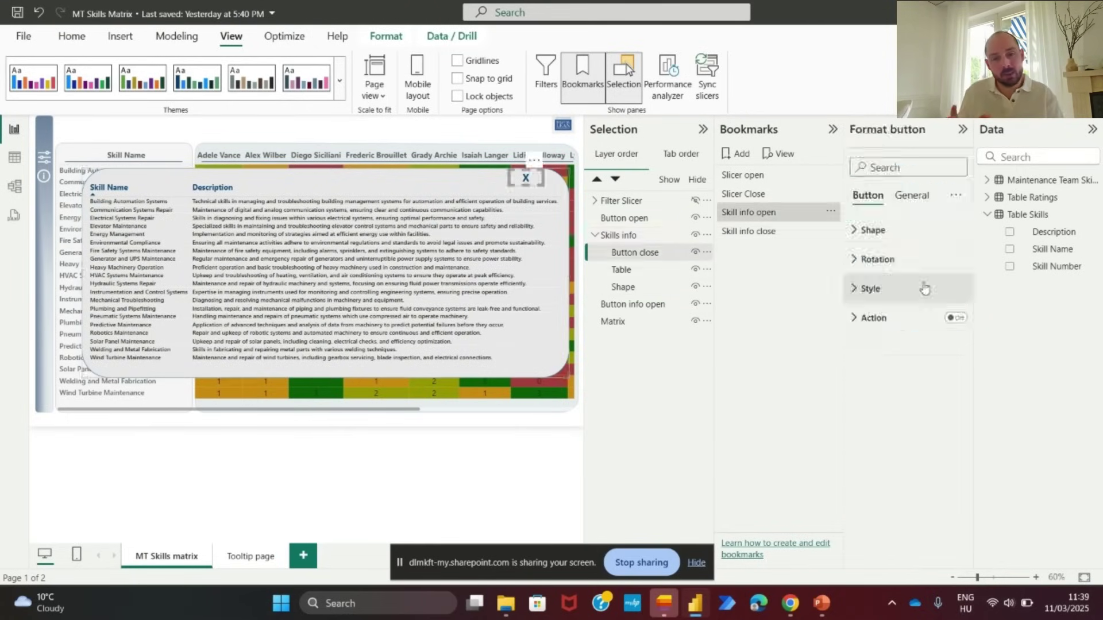
click(955, 317)
click(908, 426)
click(919, 513)
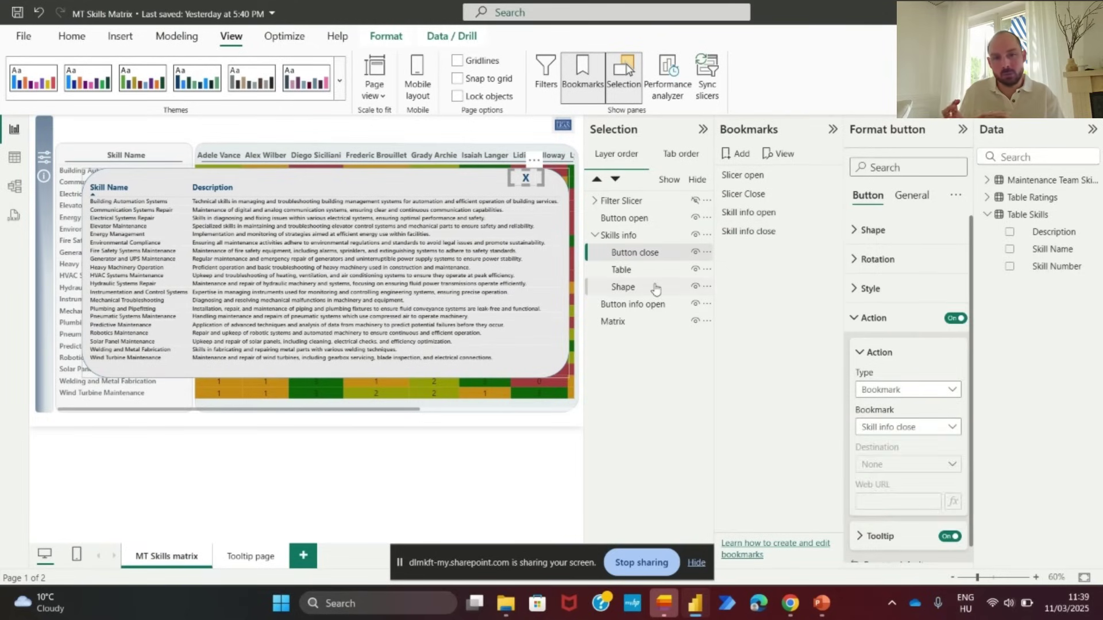
- Turn on the action of Button info open, assign it the Skill info open bookmark, and collapse the Skills info group
click(632, 304)
click(953, 318)
click(942, 427)
click(919, 495)
click(595, 235)
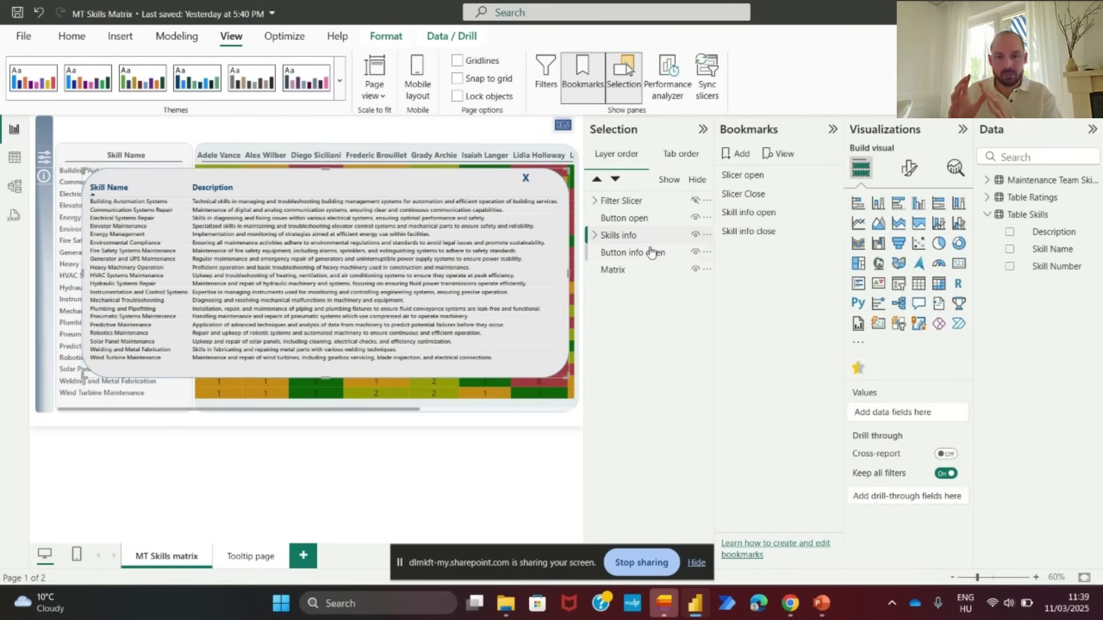
- Test the skill description pop-up by closing it, reopening it with the info button and closing it again
ctrl+click(525, 179)
ctrl+click(44, 176)
ctrl+click(533, 179)
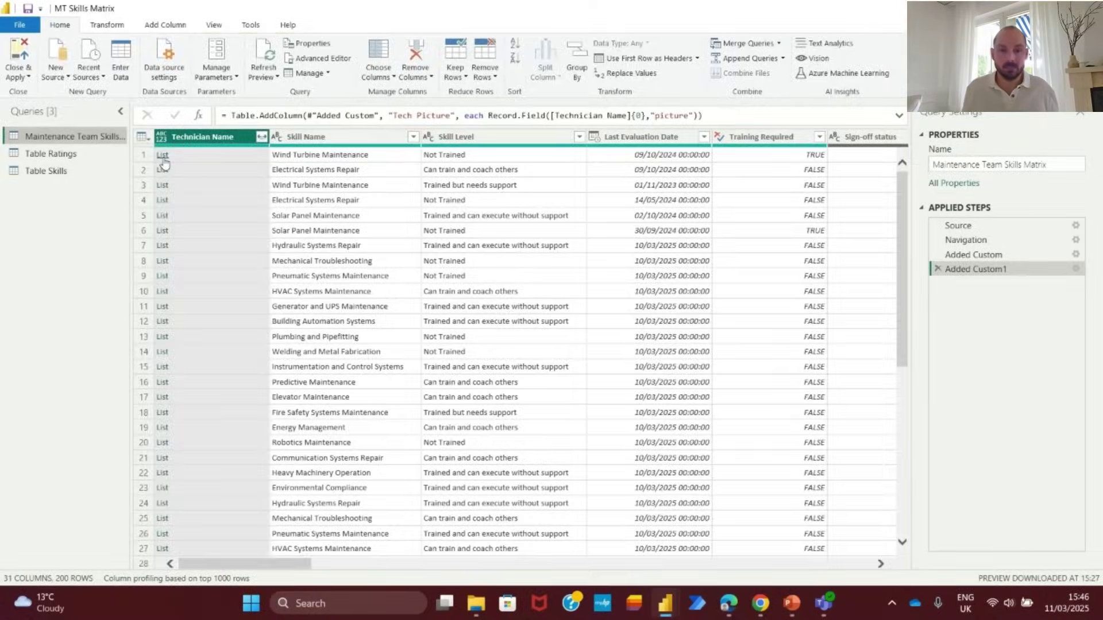
- Open the first Technician Name list and its record to examine the available fields, and remove the two resulting navigation steps
click(162, 156)
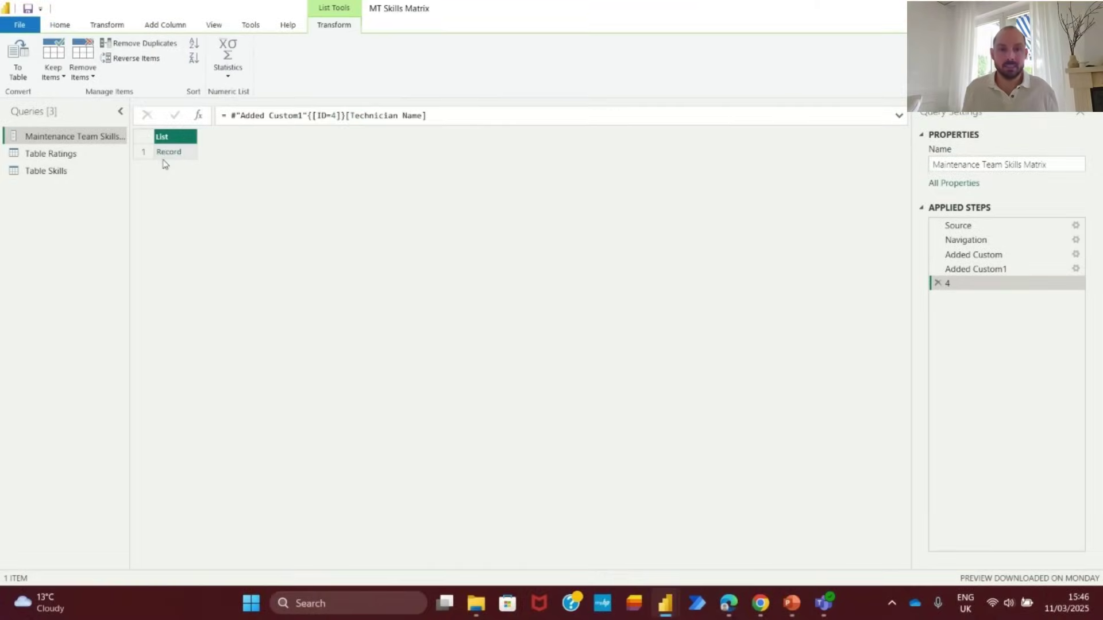
click(163, 151)
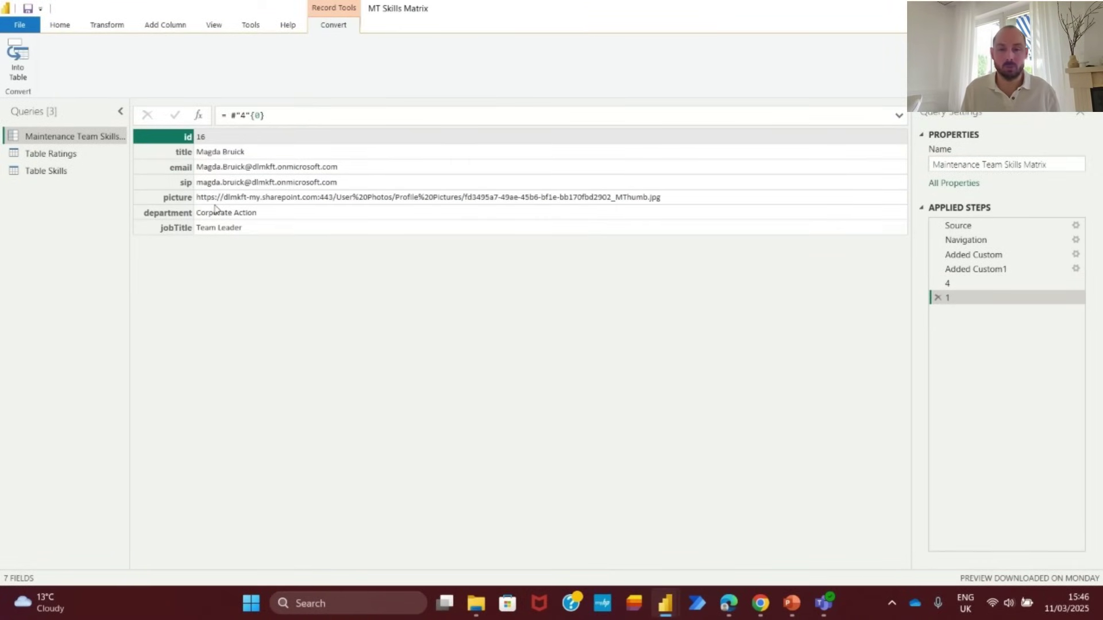
click(939, 297)
click(937, 283)
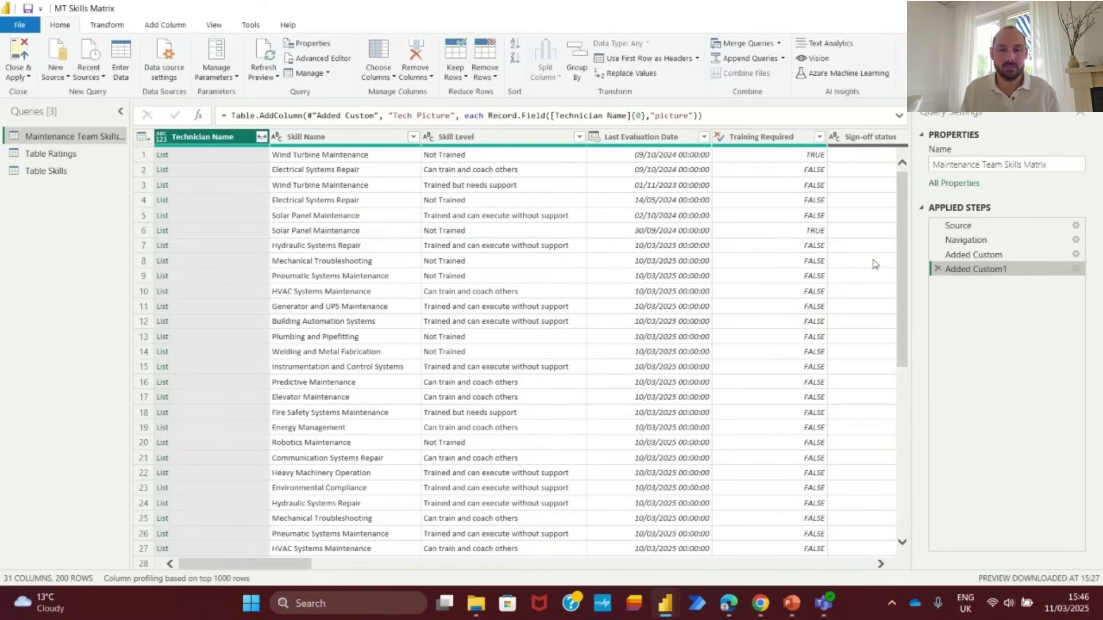
- Delete the Added Custom1 step and add a custom column named Tech picture with the formula Record.Field([Technician Name]{0},"picture")
click(998, 270)
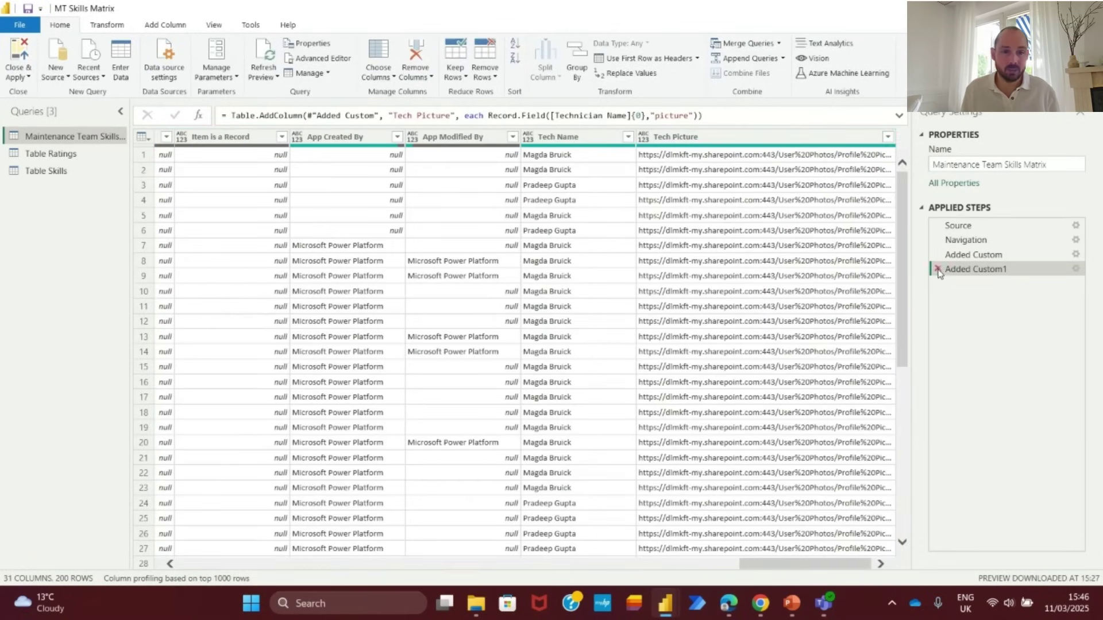
click(937, 270)
click(156, 27)
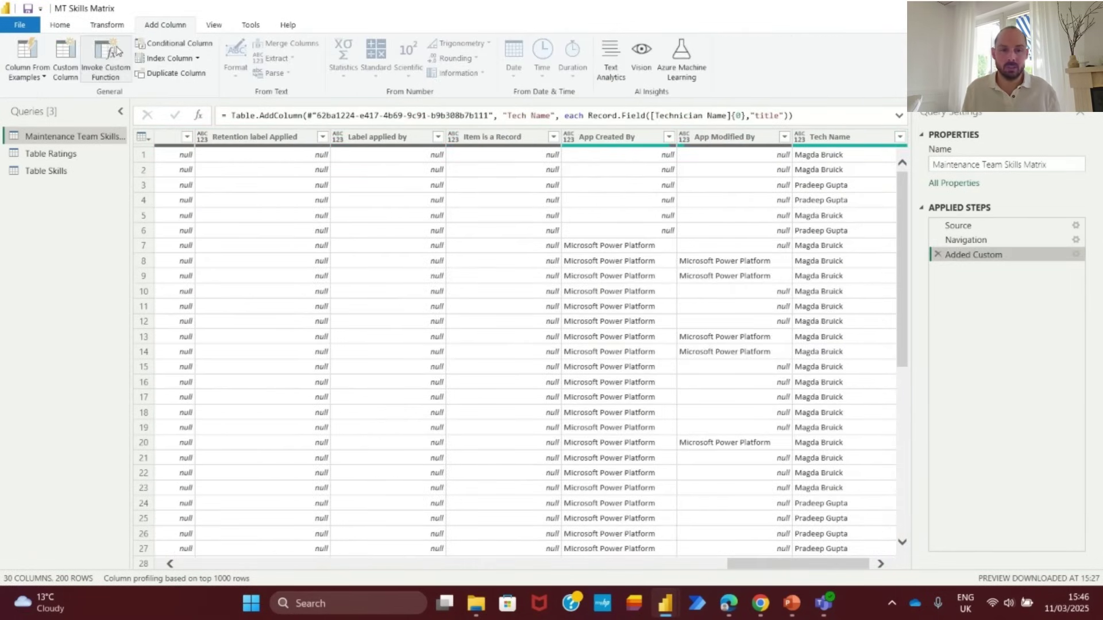
click(63, 72)
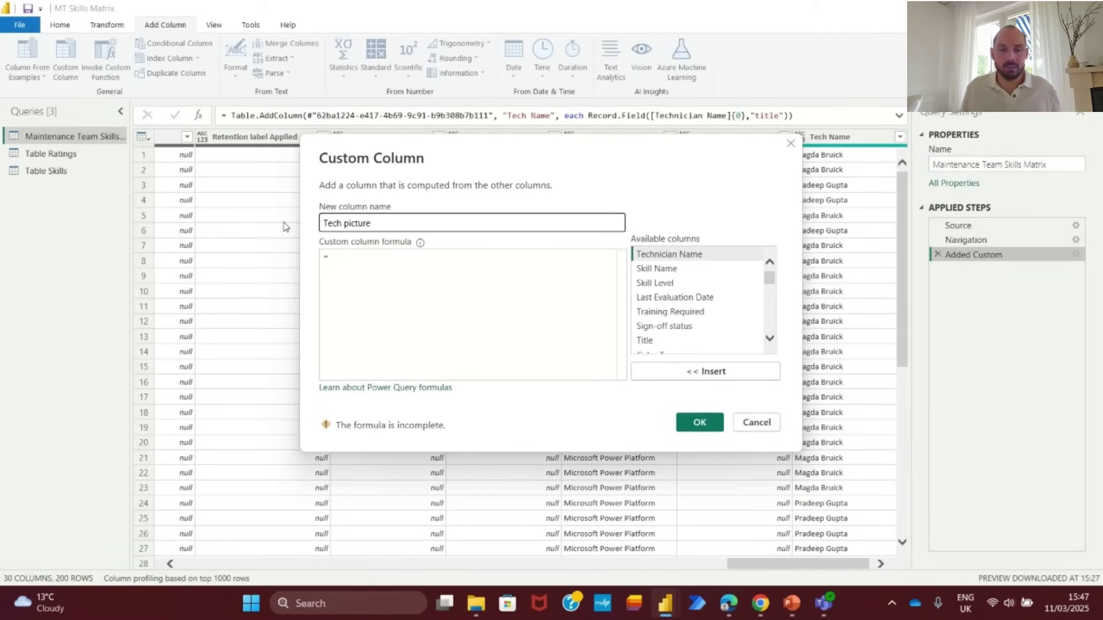
text(record.)
click(423, 311)
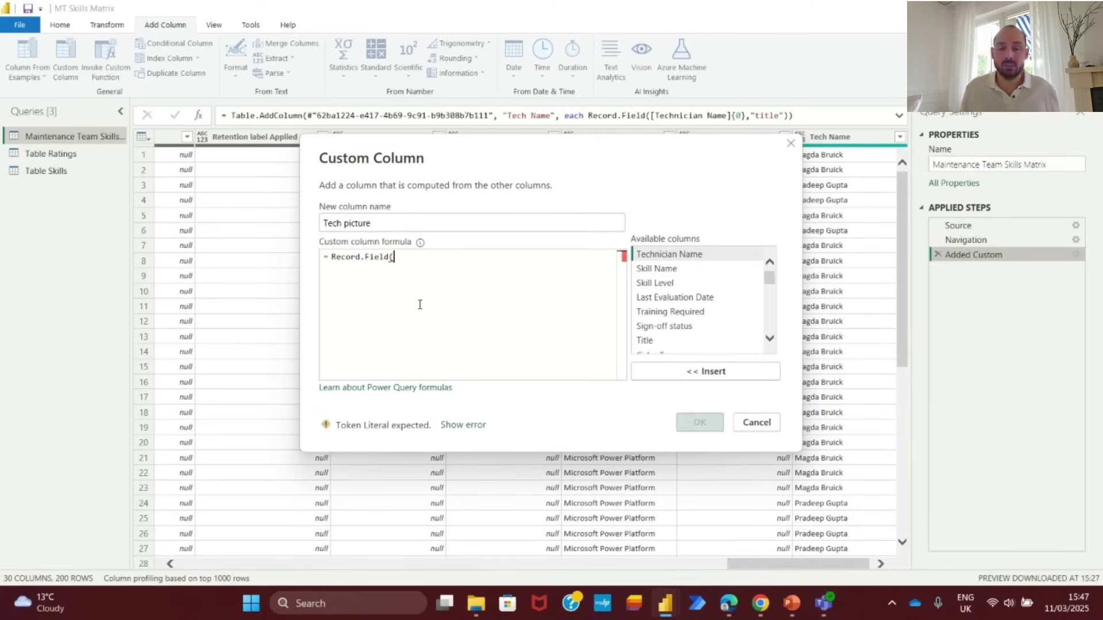
click(709, 371)
text({0},"t)
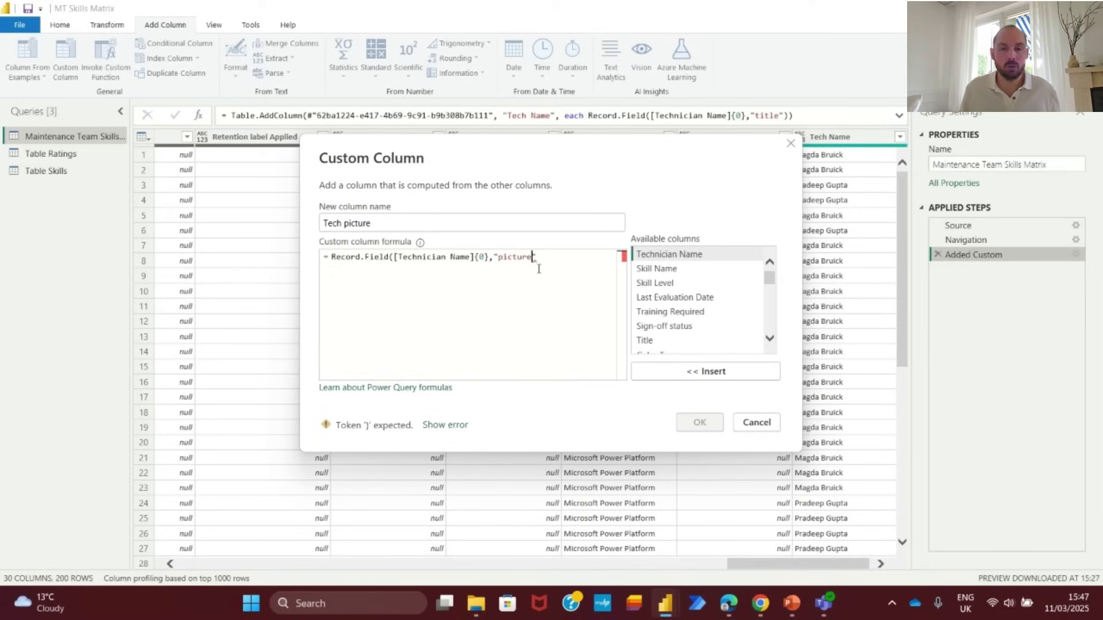
click(721, 423)
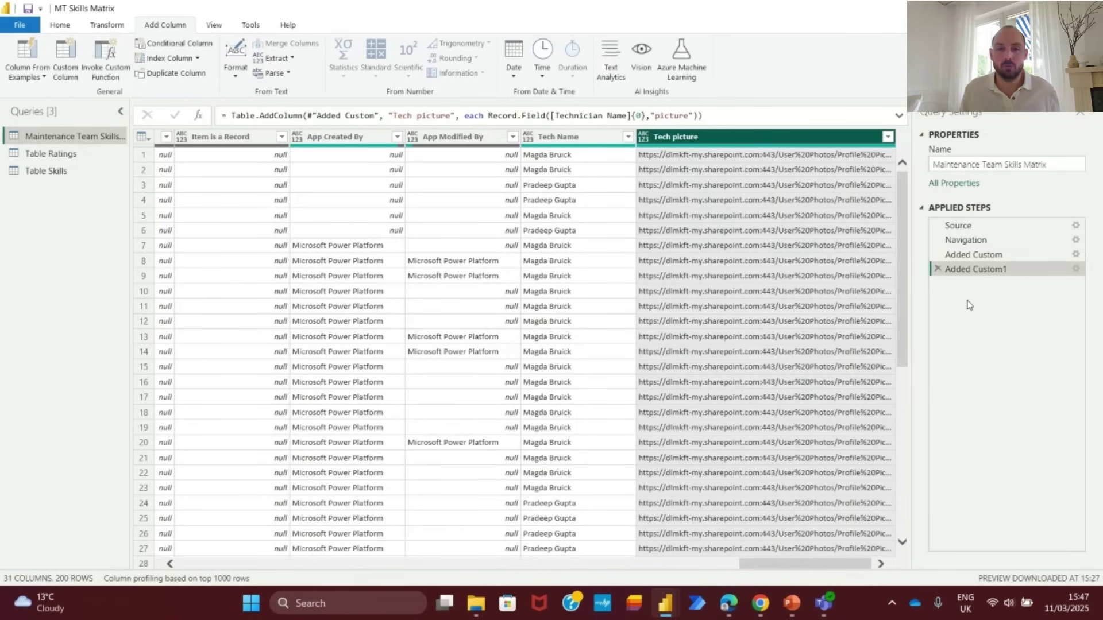
- Apply the query changes and add the Tech picture field to the matrix columns above Tech Name
click(60, 25)
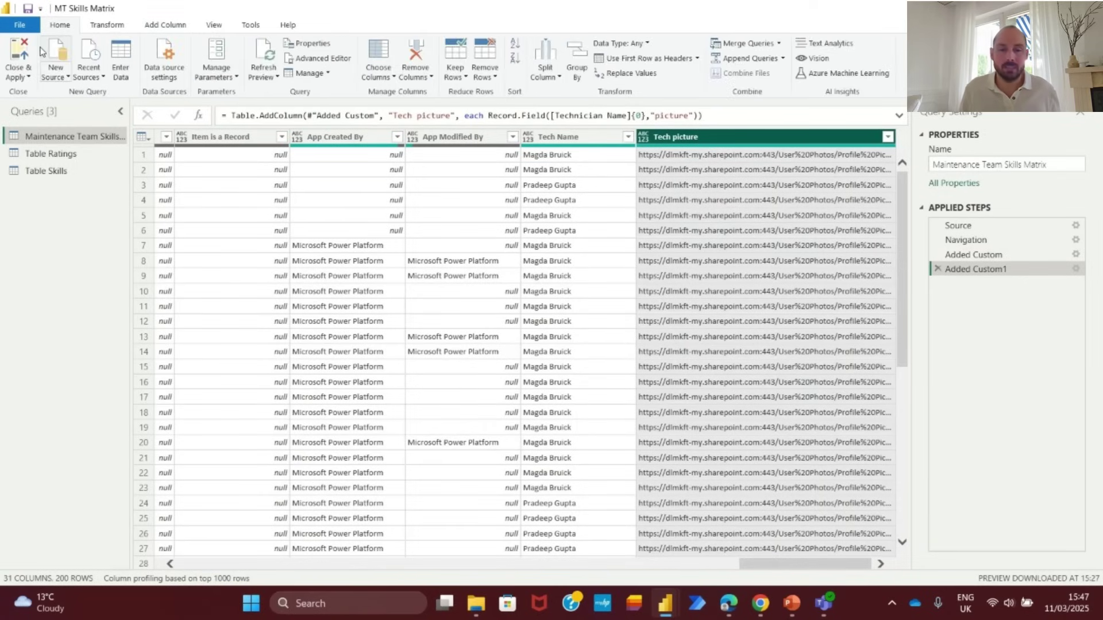
click(21, 55)
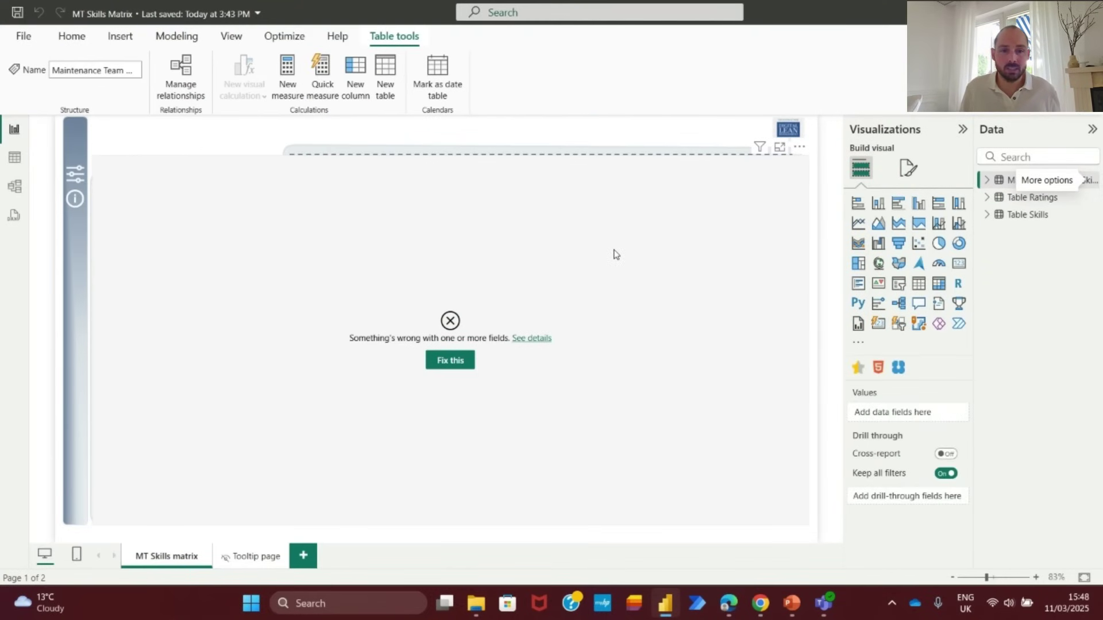
click(616, 255)
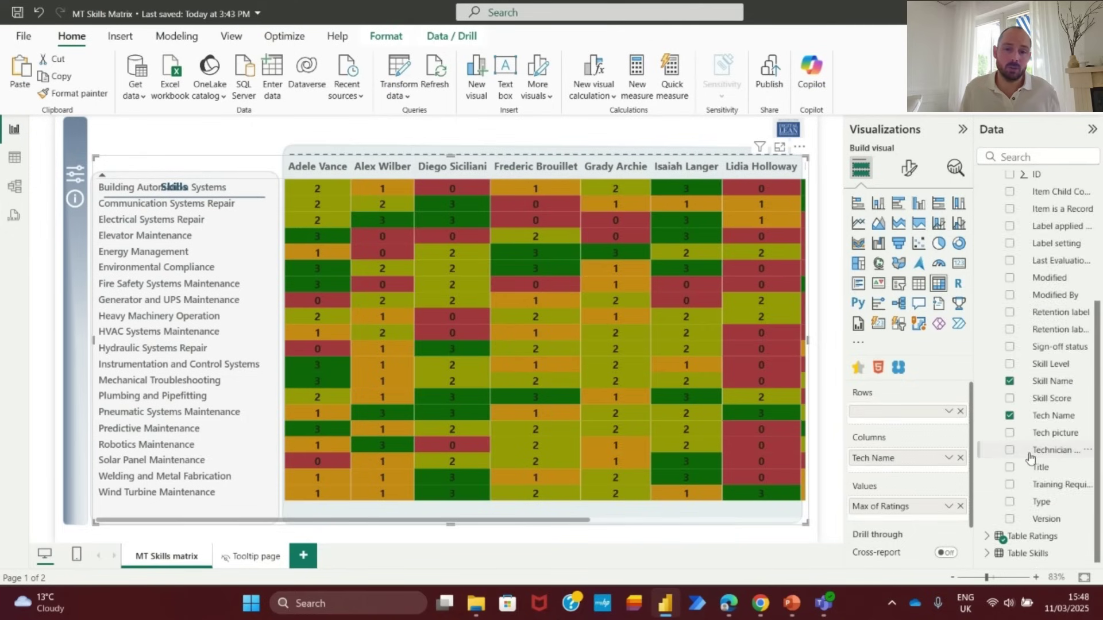
scroll(1025, 311, up, 3)
scroll(1023, 313, down, 3)
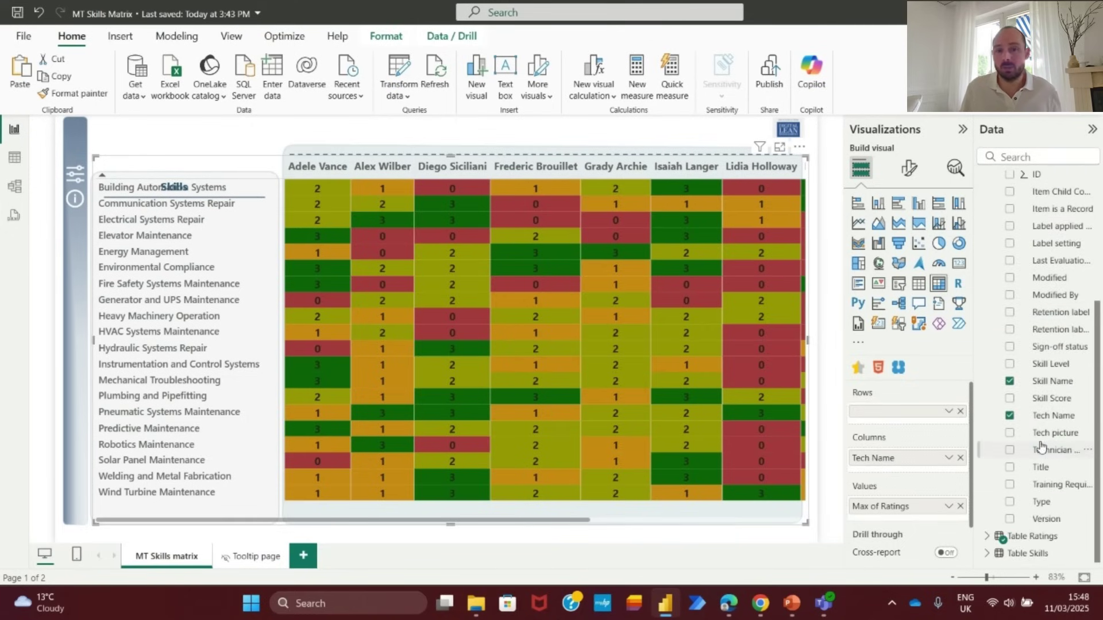
click(1040, 435)
drag(872, 432, 881, 474)
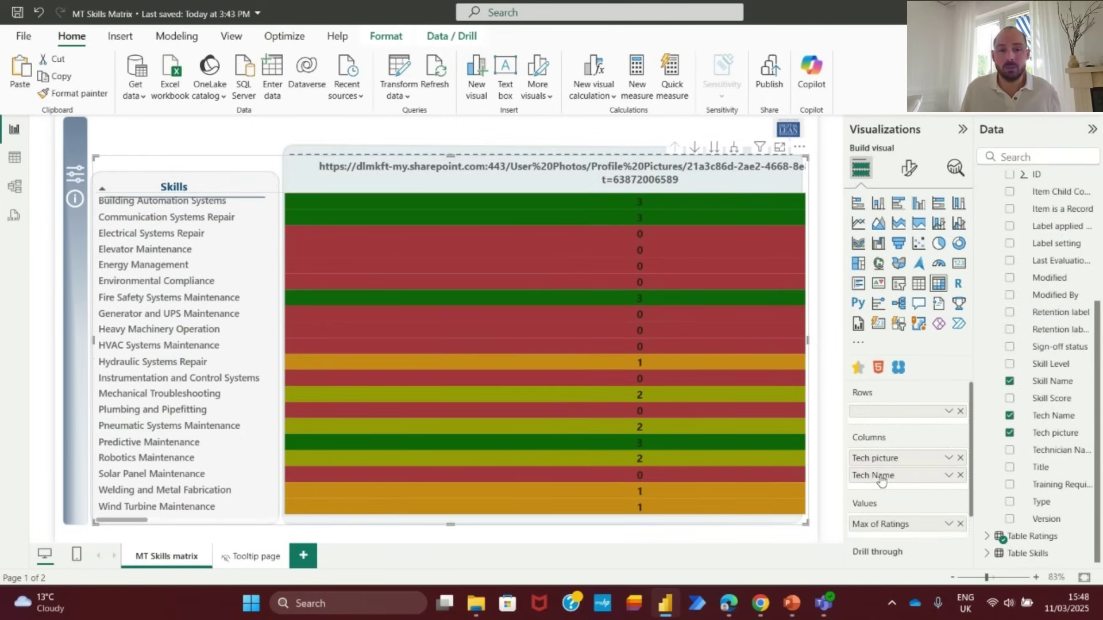
- Set the data category of the Tech picture column to Image URL in the table data and return to the report page
click(15, 156)
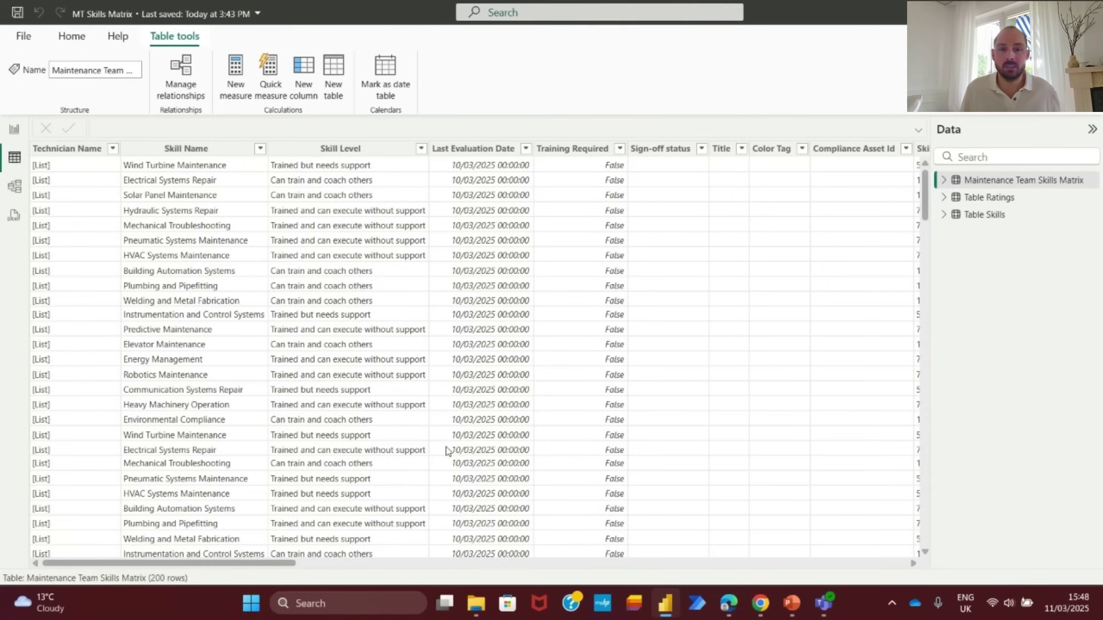
drag(264, 563, 876, 569)
click(631, 148)
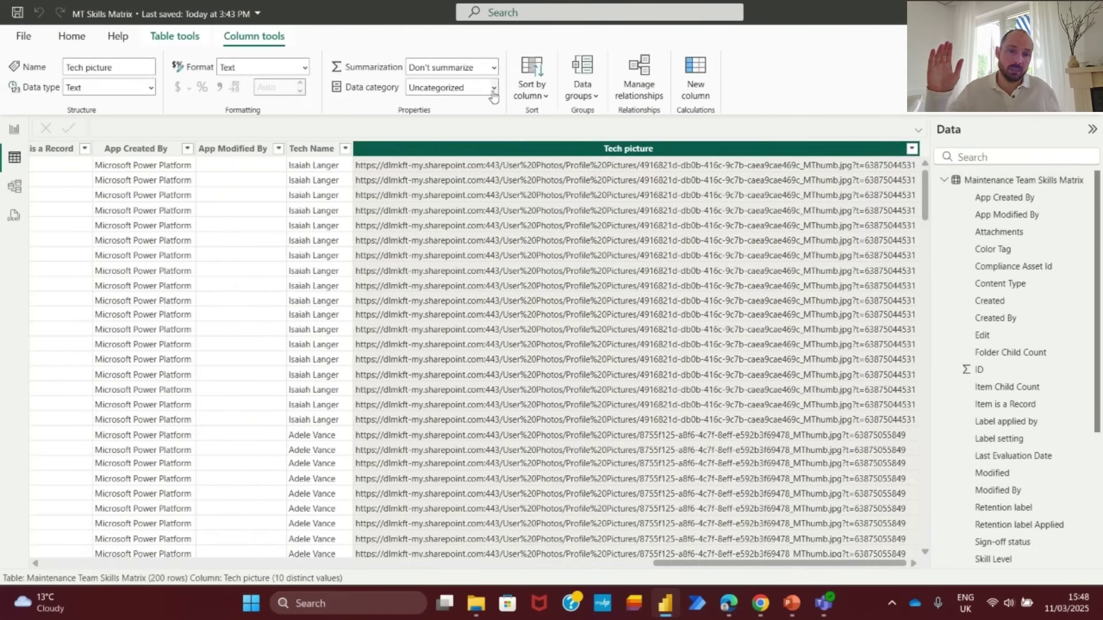
click(492, 90)
click(446, 355)
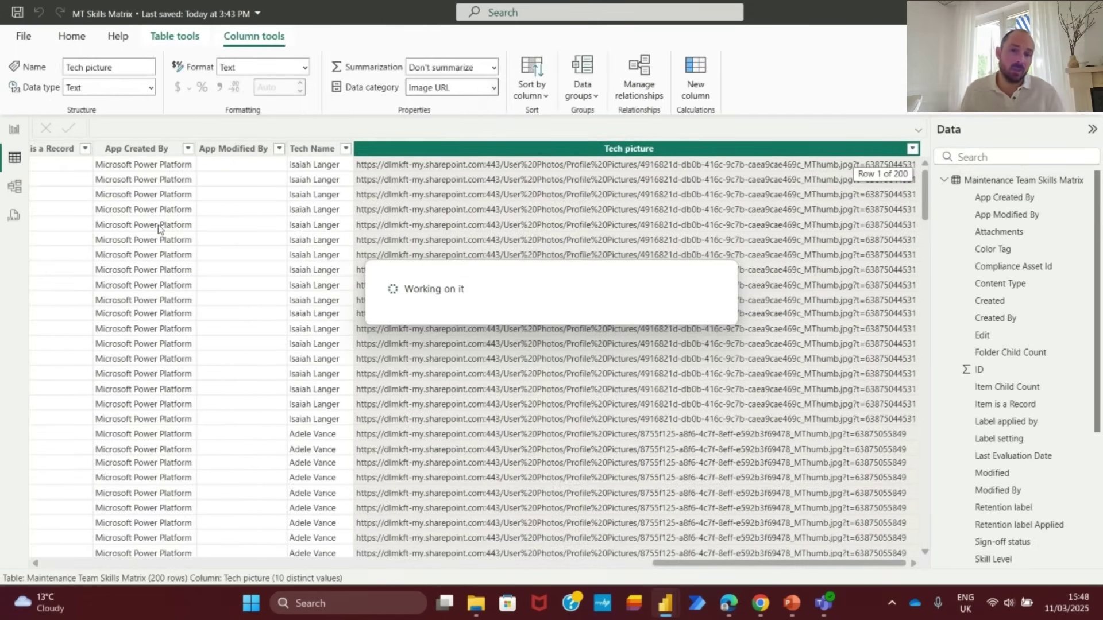
click(14, 129)
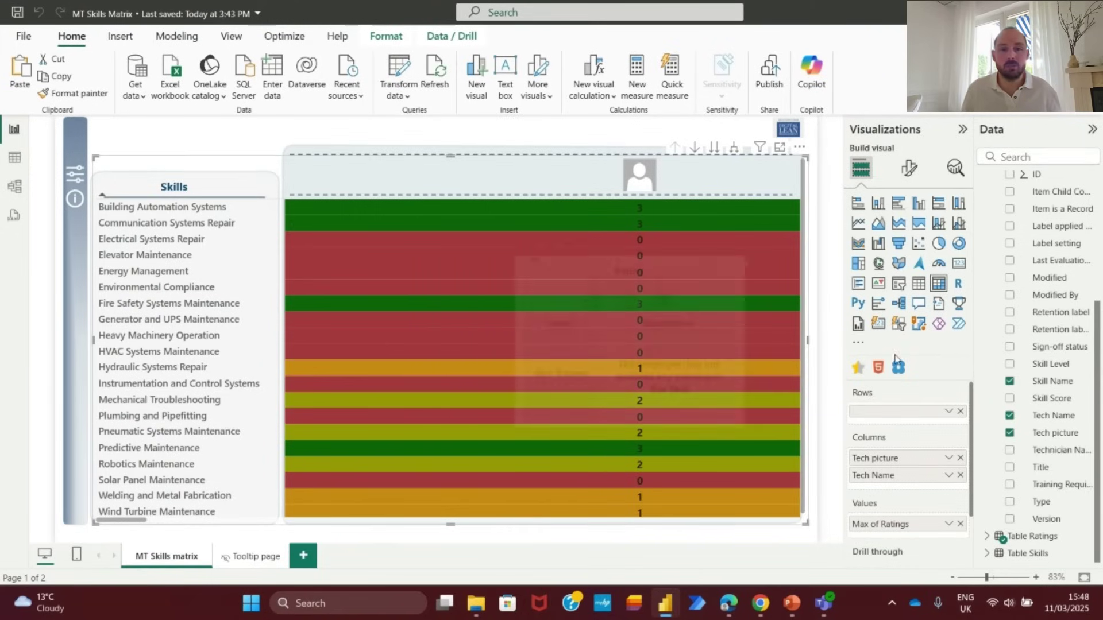
- Turn on auto-size width in the options of the matrix's column headers
drag(127, 520, 235, 538)
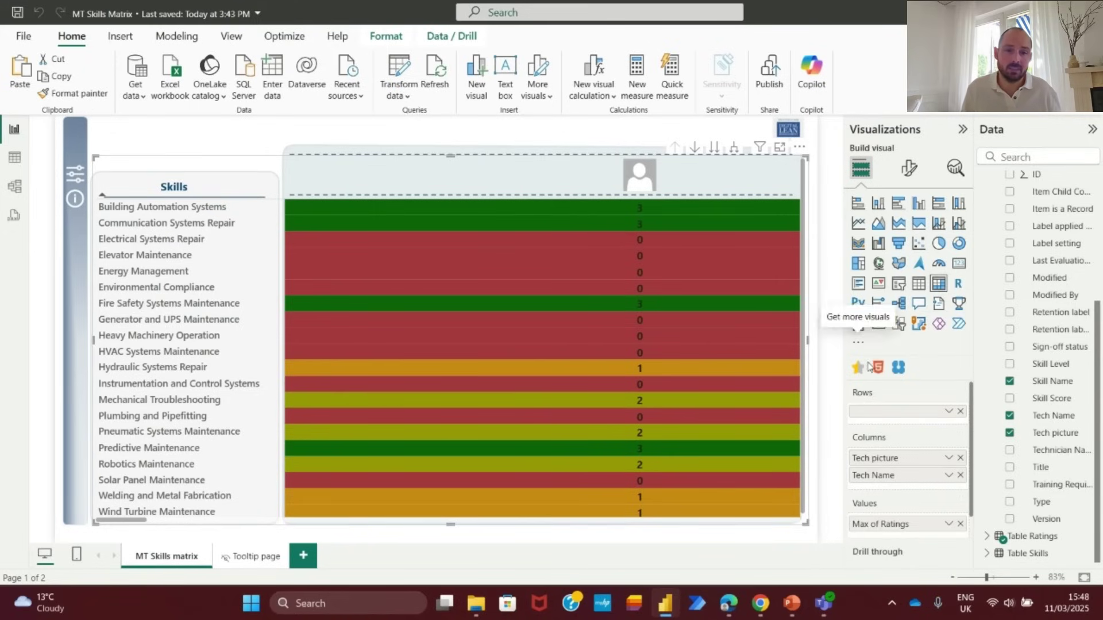
click(908, 168)
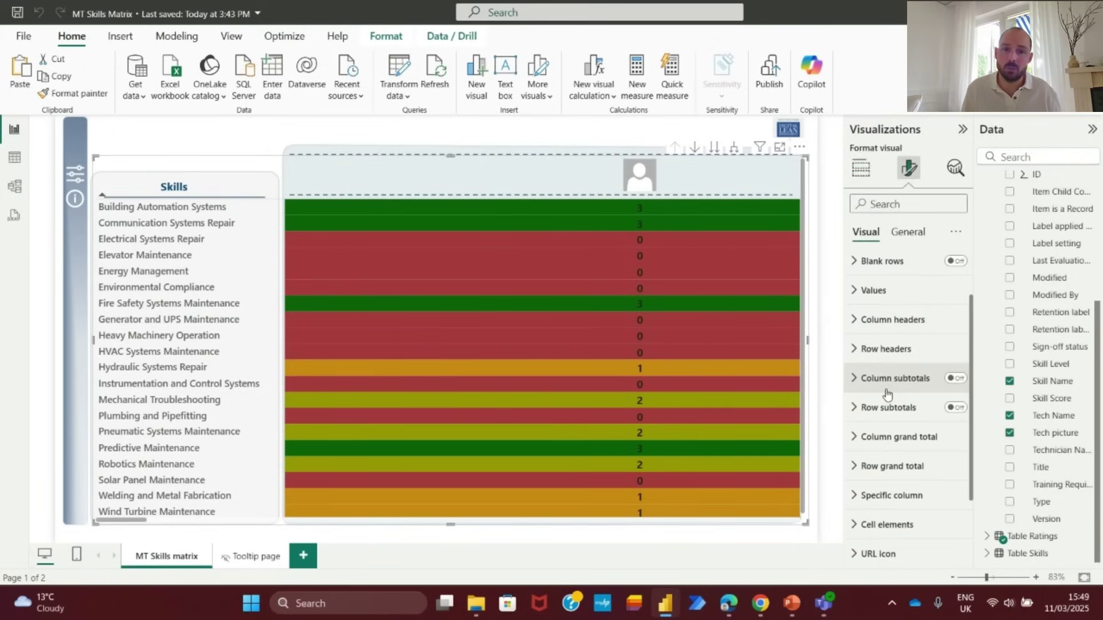
scroll(862, 367, down, 1)
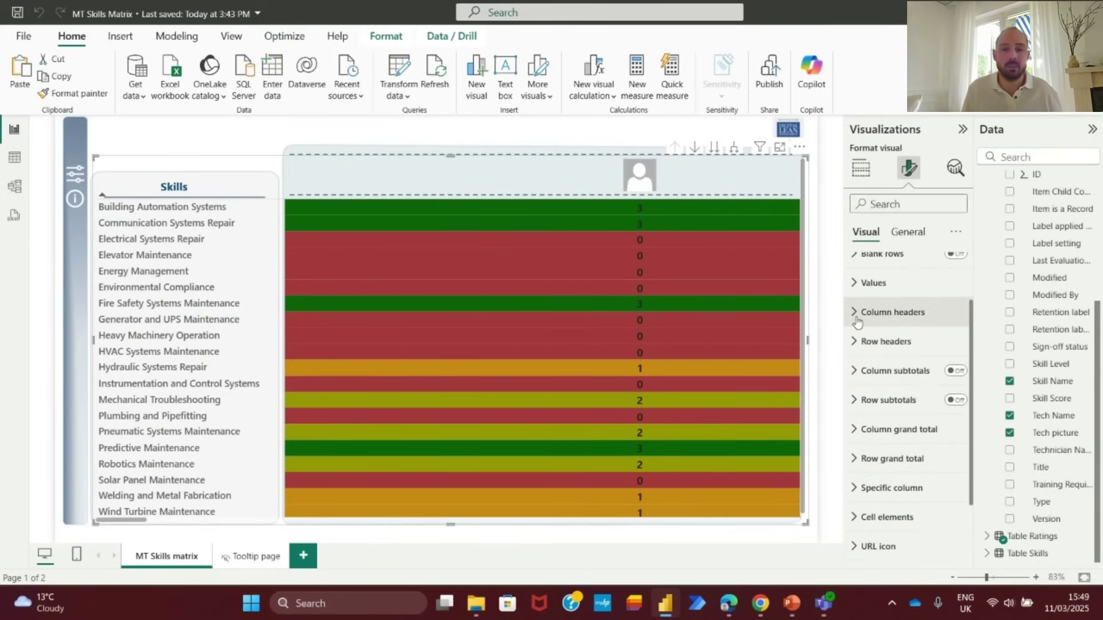
click(894, 312)
scroll(954, 379, down, 3)
click(858, 400)
click(949, 420)
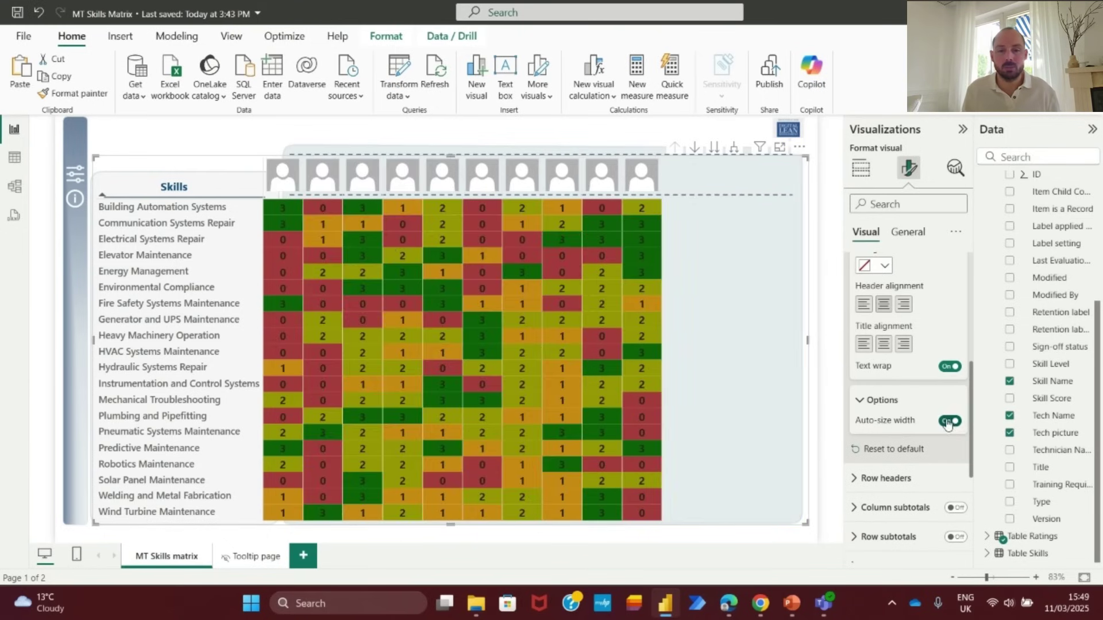
- Widen the matrix's picture columns to fill the background panel beside the Skills list, and deselect the matrix
drag(287, 180, 539, 175)
drag(578, 174, 802, 177)
click(509, 538)
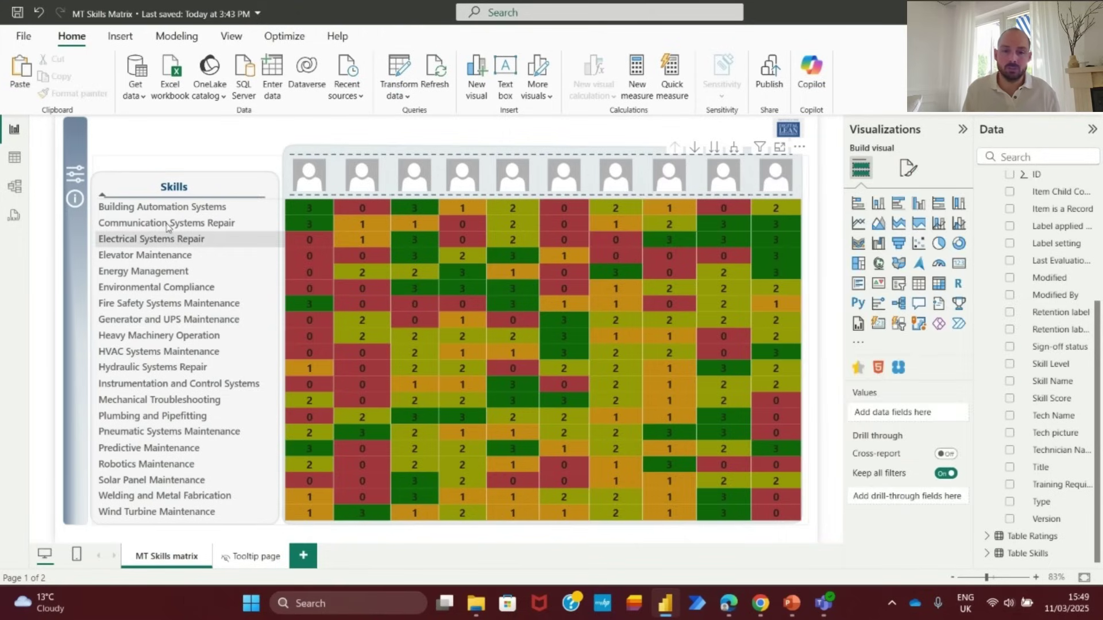
- Publish the report to the Digital-lean-management Workspace and switch to the Chrome window showing the Maintenance Team Skills Matrix list
click(769, 72)
click(454, 262)
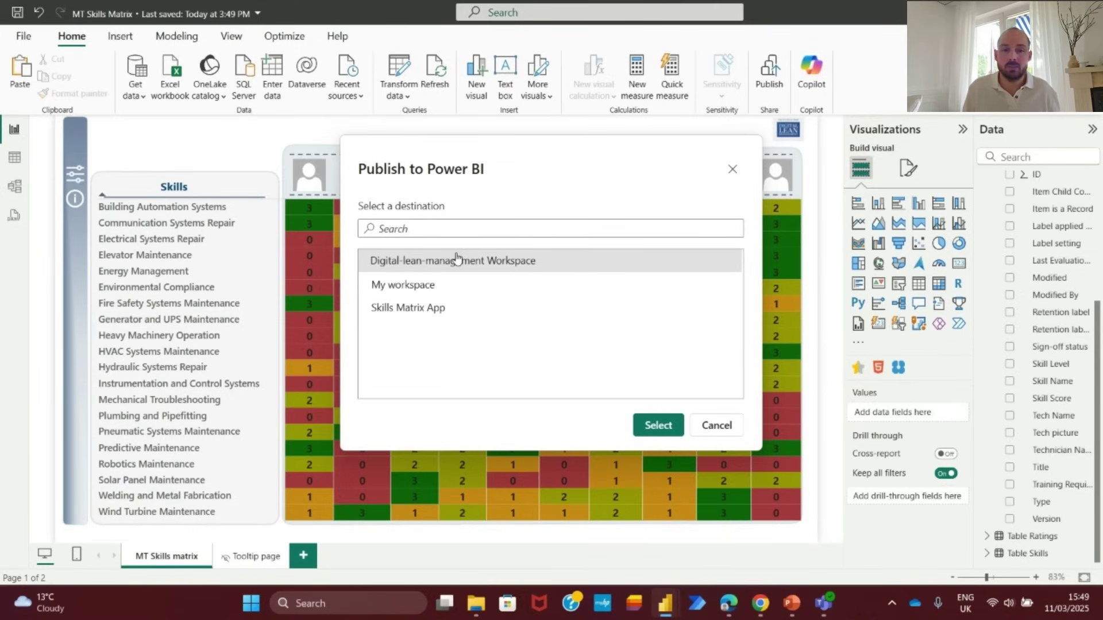
click(652, 425)
click(589, 399)
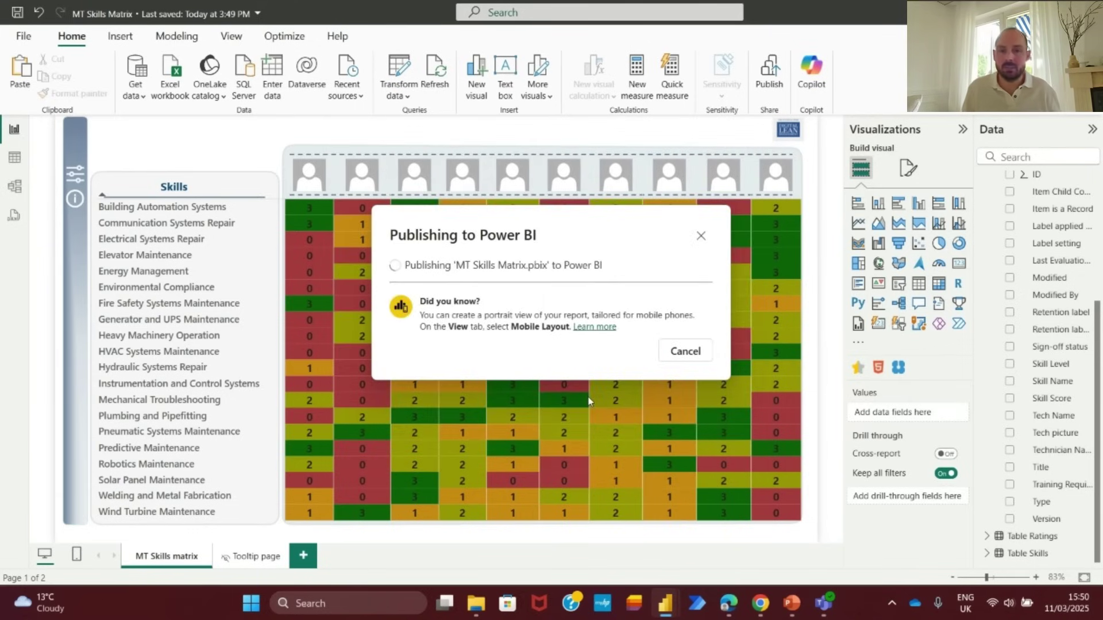
click(684, 394)
mouse_move(759, 603)
click(673, 519)
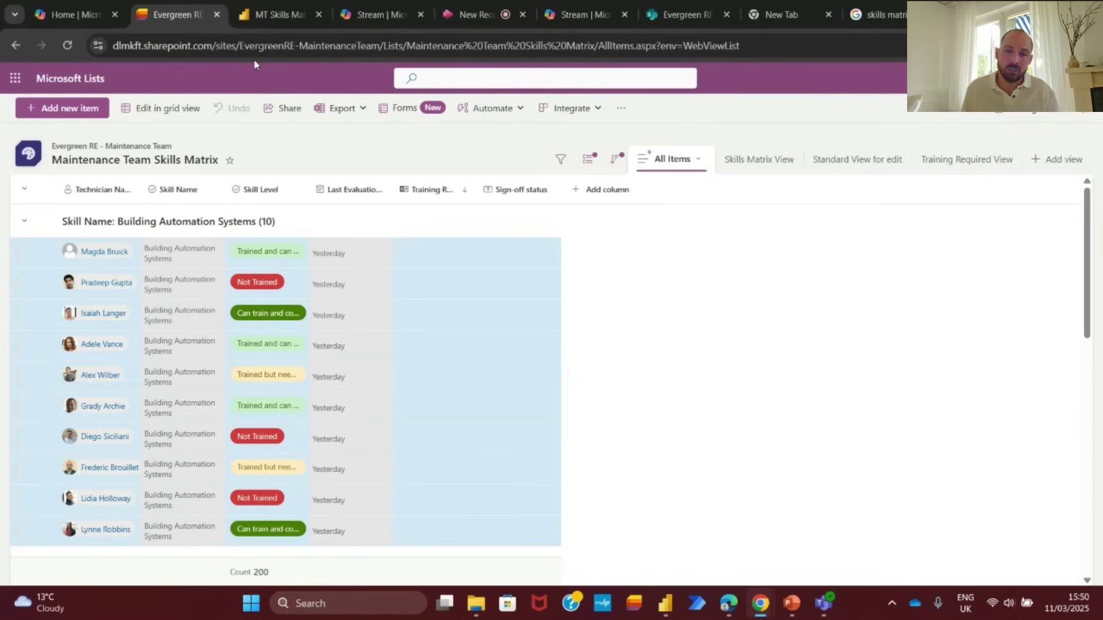